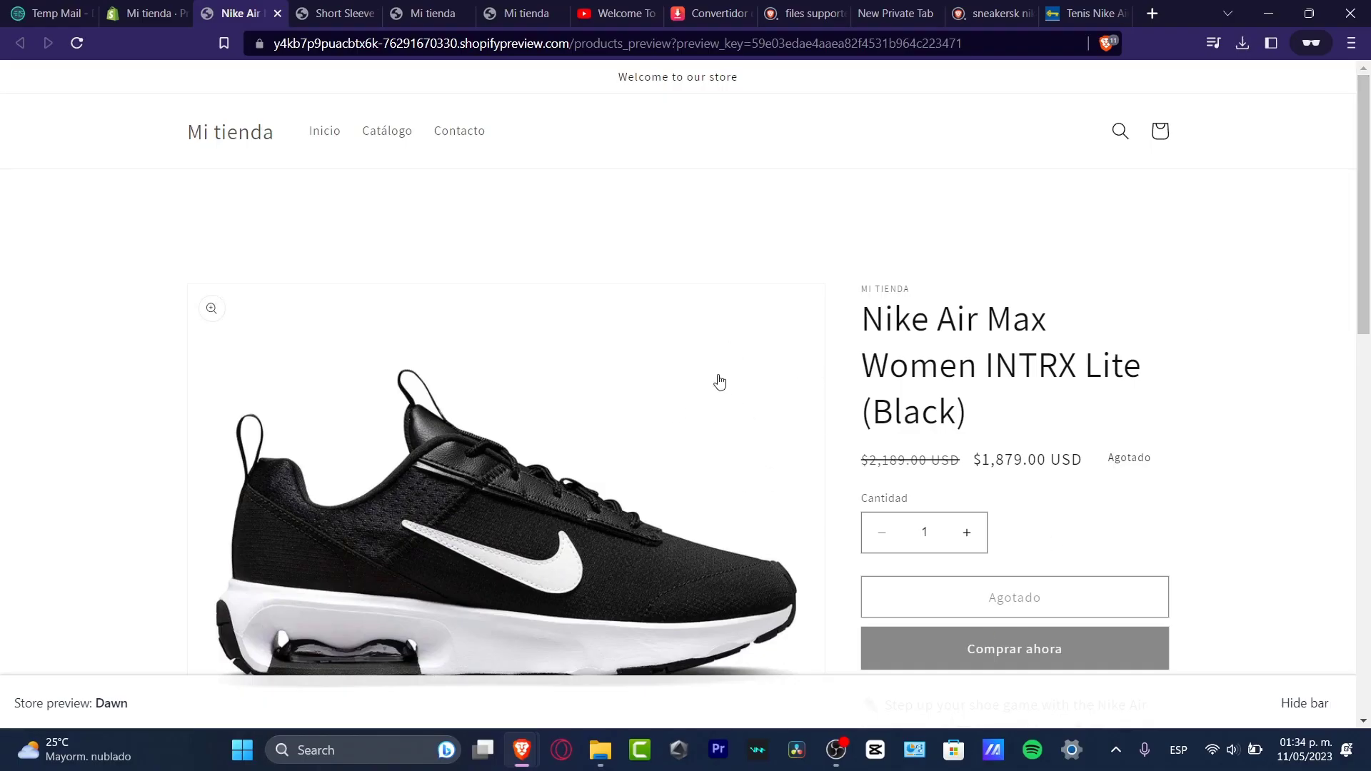
- Examine the Nike Air Max product preview page, including its title, description, photos and the area beneath them
left_click_drag(885, 319, 1137, 398)
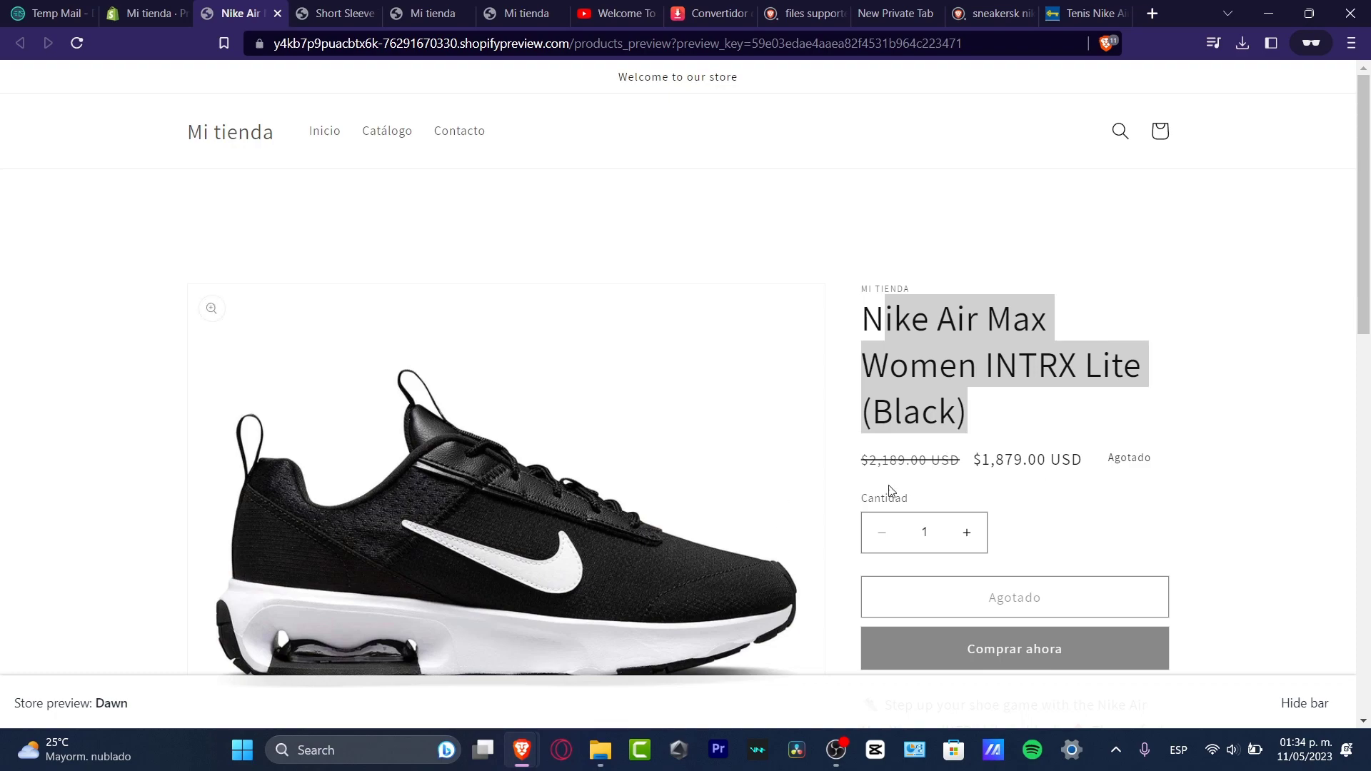
scroll(1128, 449, "down", 3)
scroll(1071, 428, "down", 3)
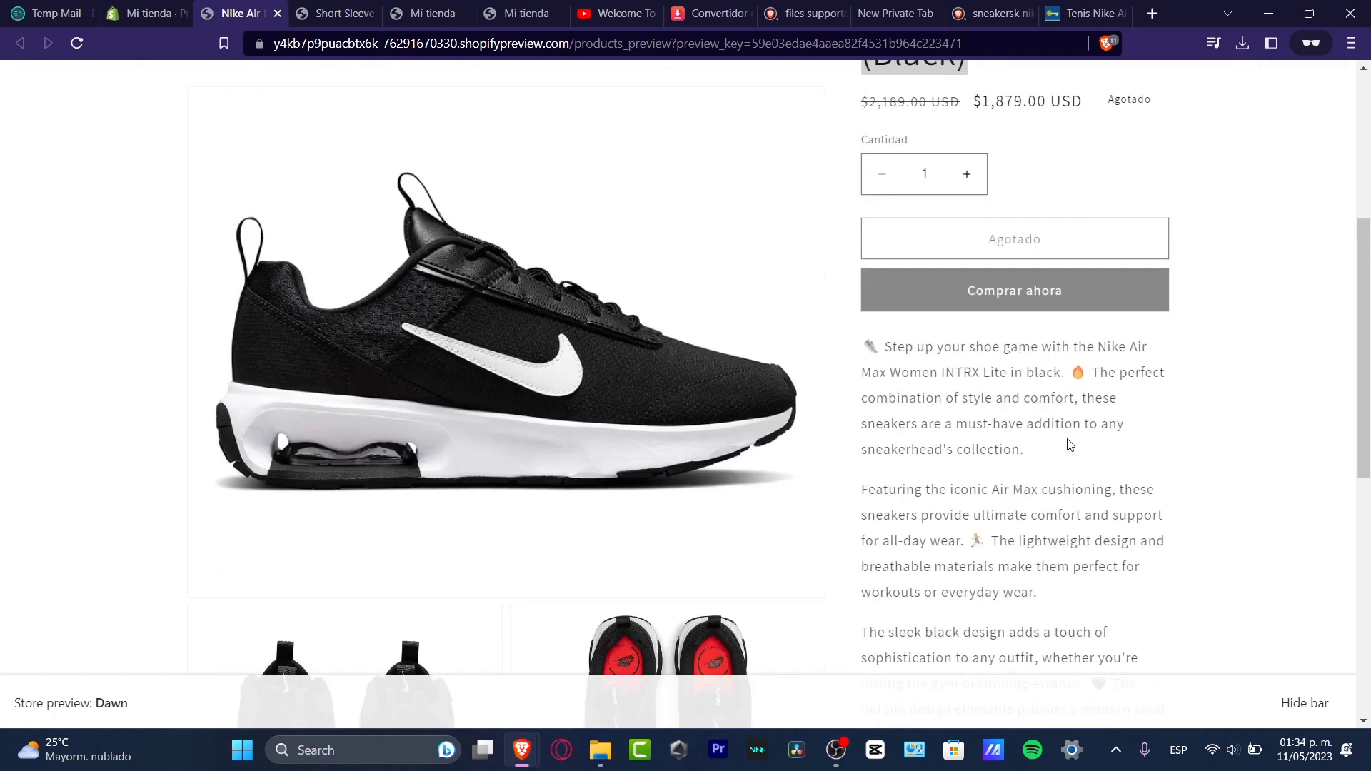
left_click_drag(869, 189, 1257, 453)
scroll(1251, 452, "down", 1)
scroll(1251, 453, "down", 3)
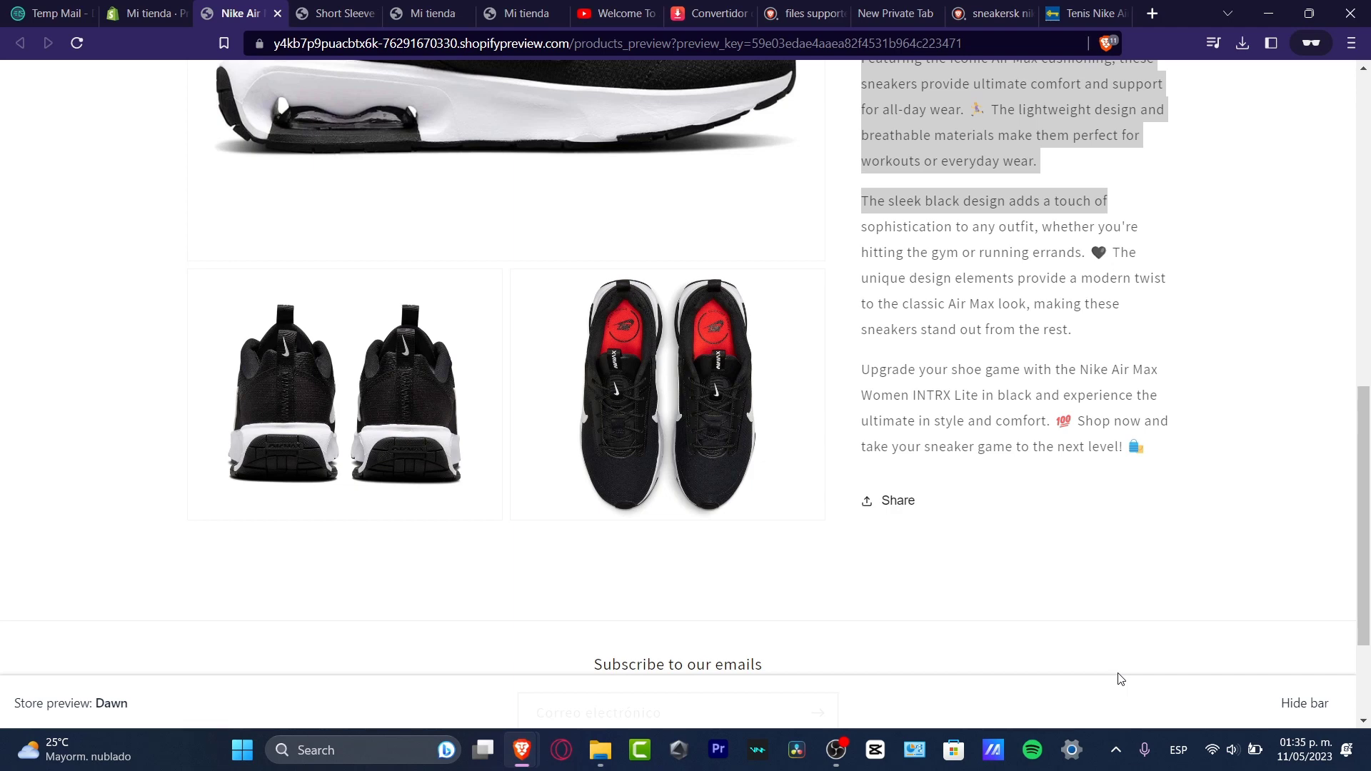
scroll(1090, 512, "down", 2)
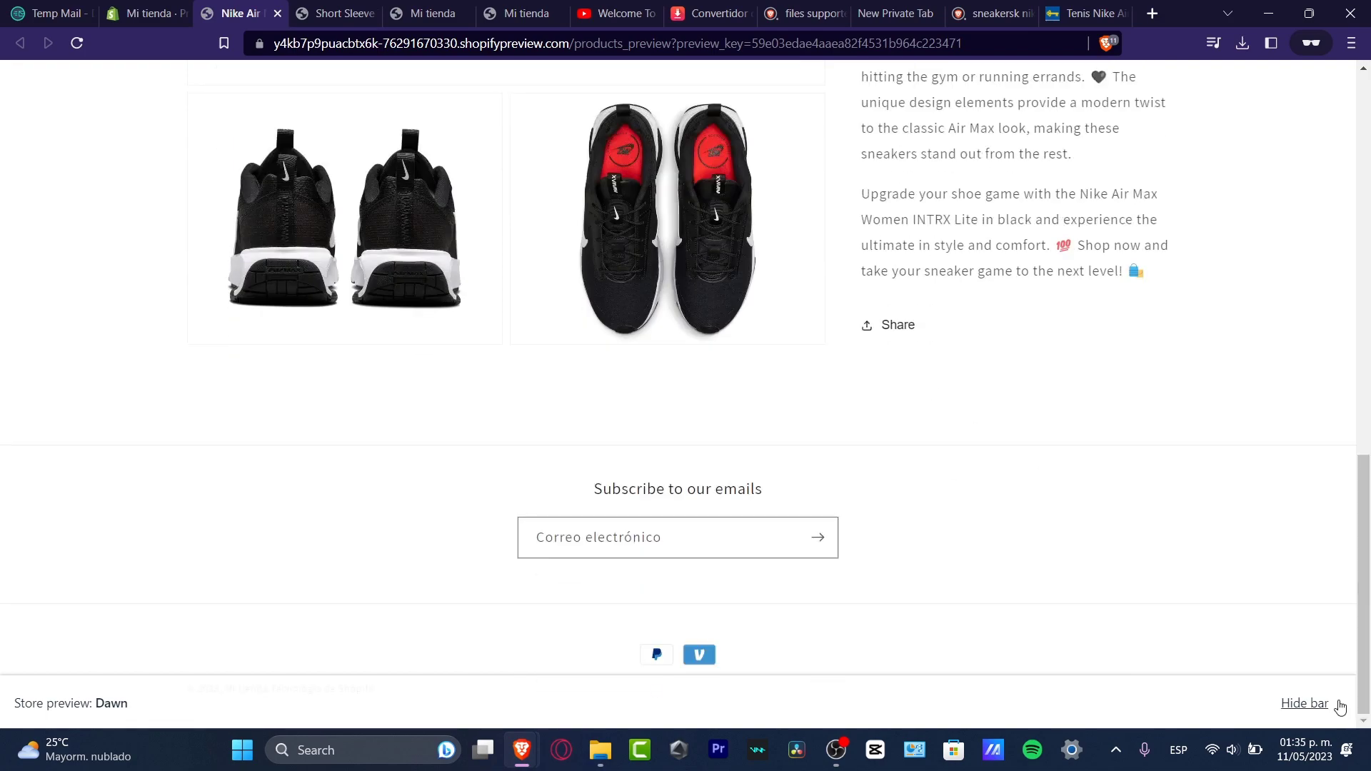
scroll(946, 291, "up", 10)
scroll(793, 260, "down", 7)
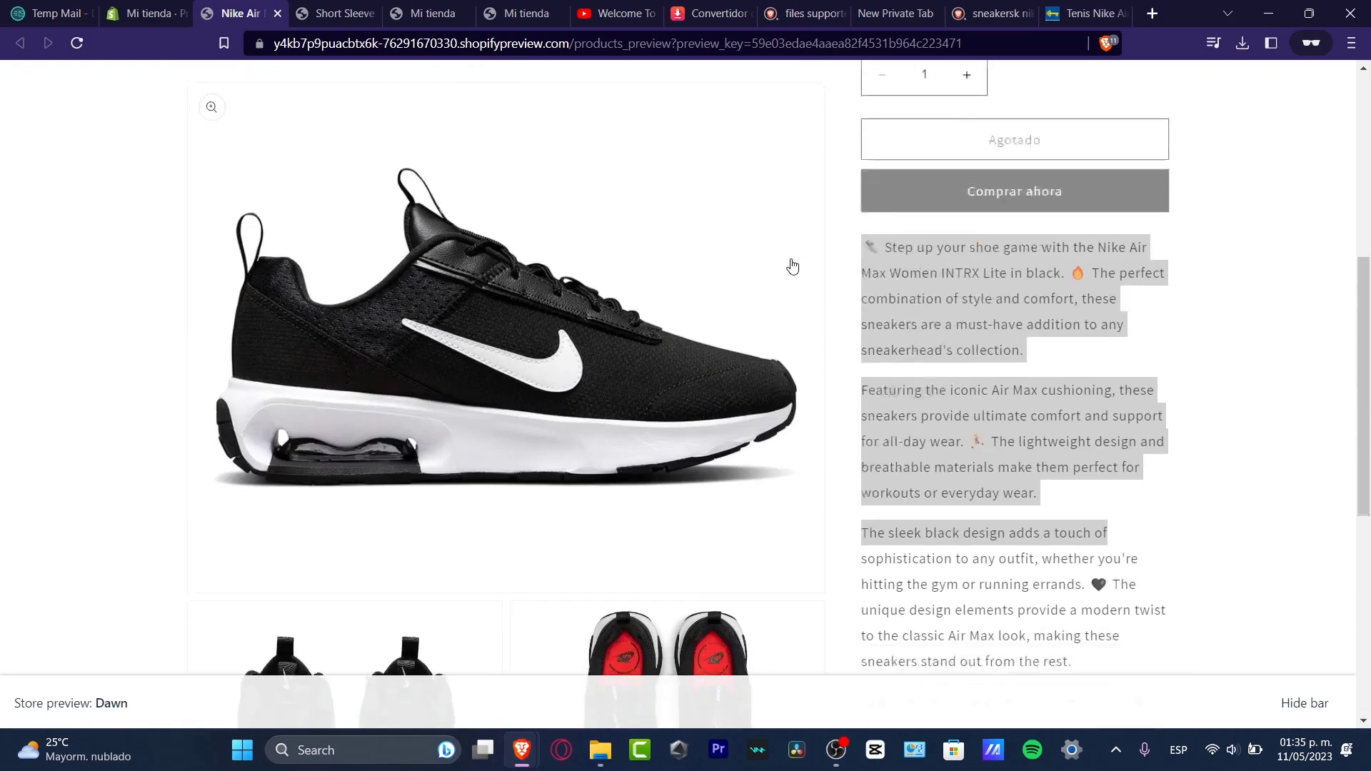
scroll(776, 332, "down", 2)
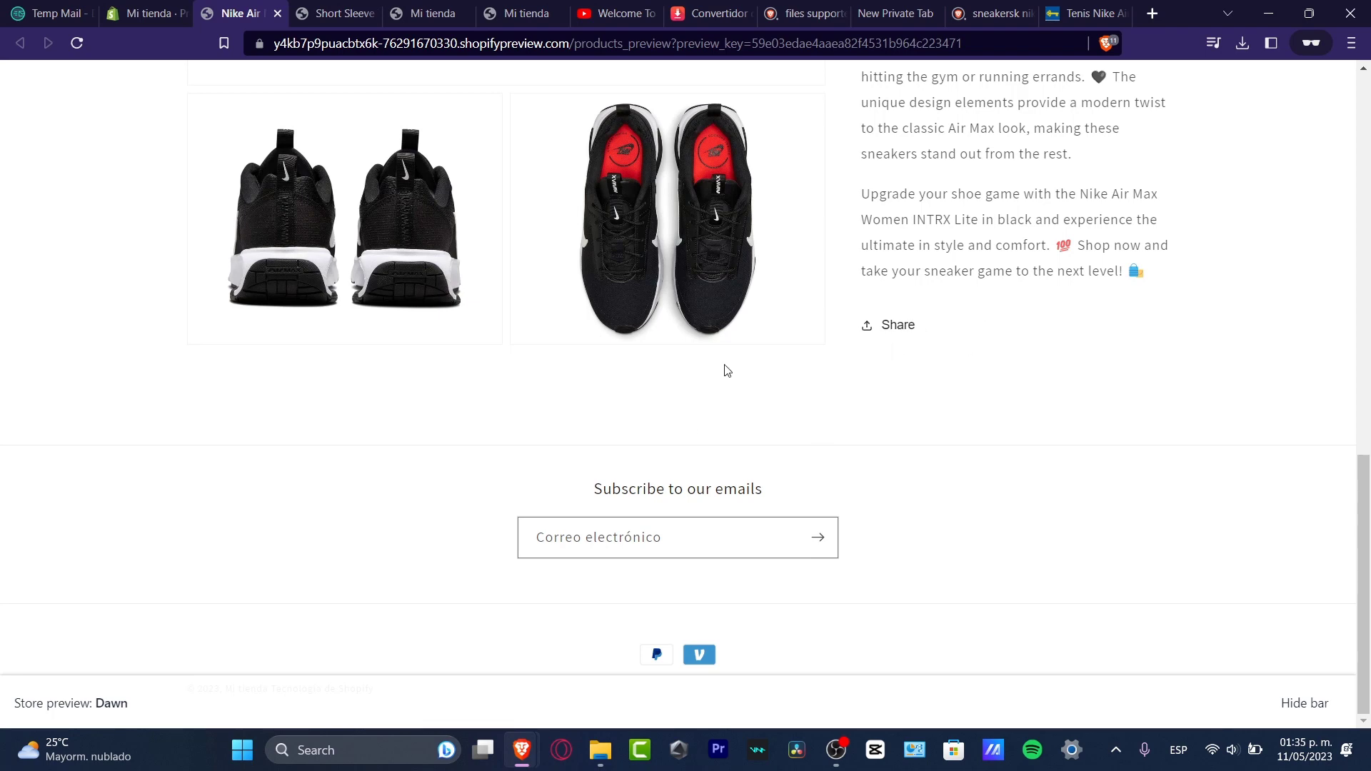
- Return to the store admin and open the Shopify App Store from the apps and sales channel settings
left_click(142, 15)
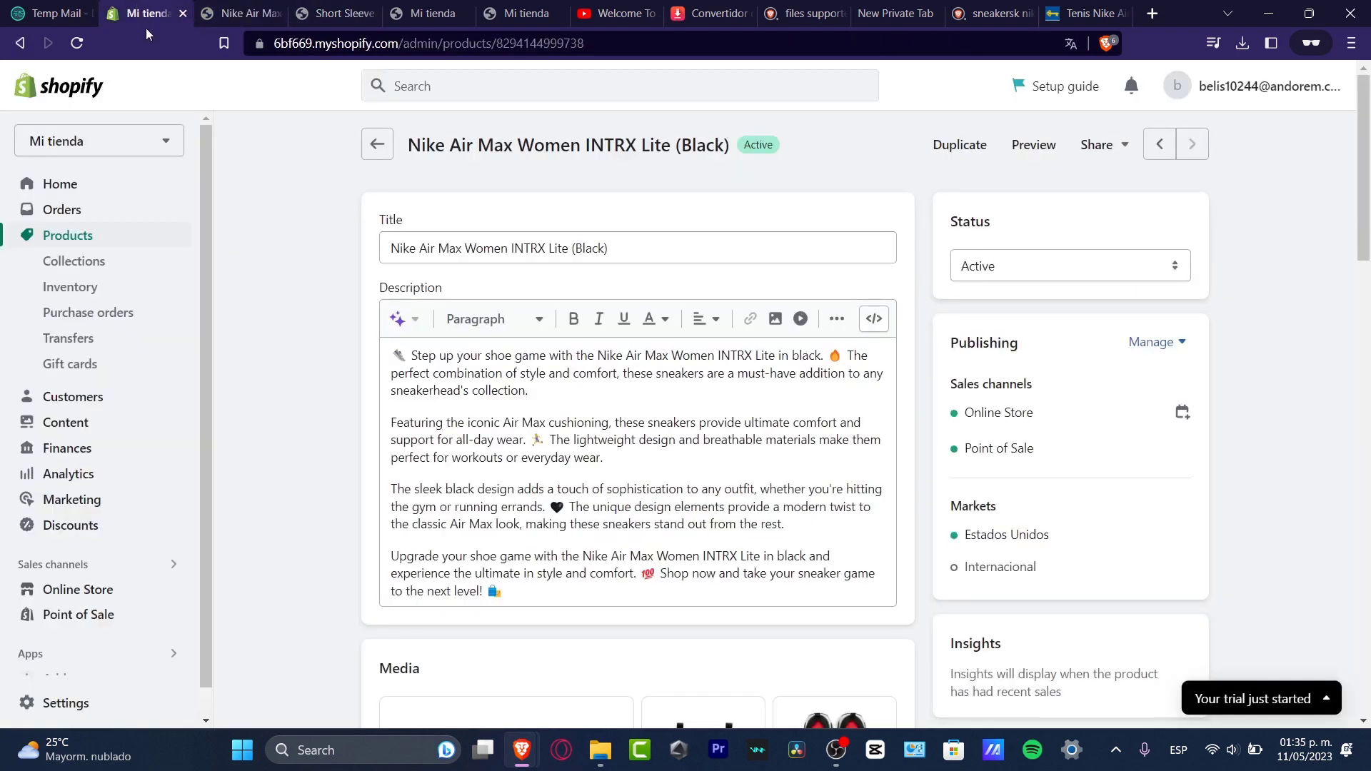
left_click(77, 93)
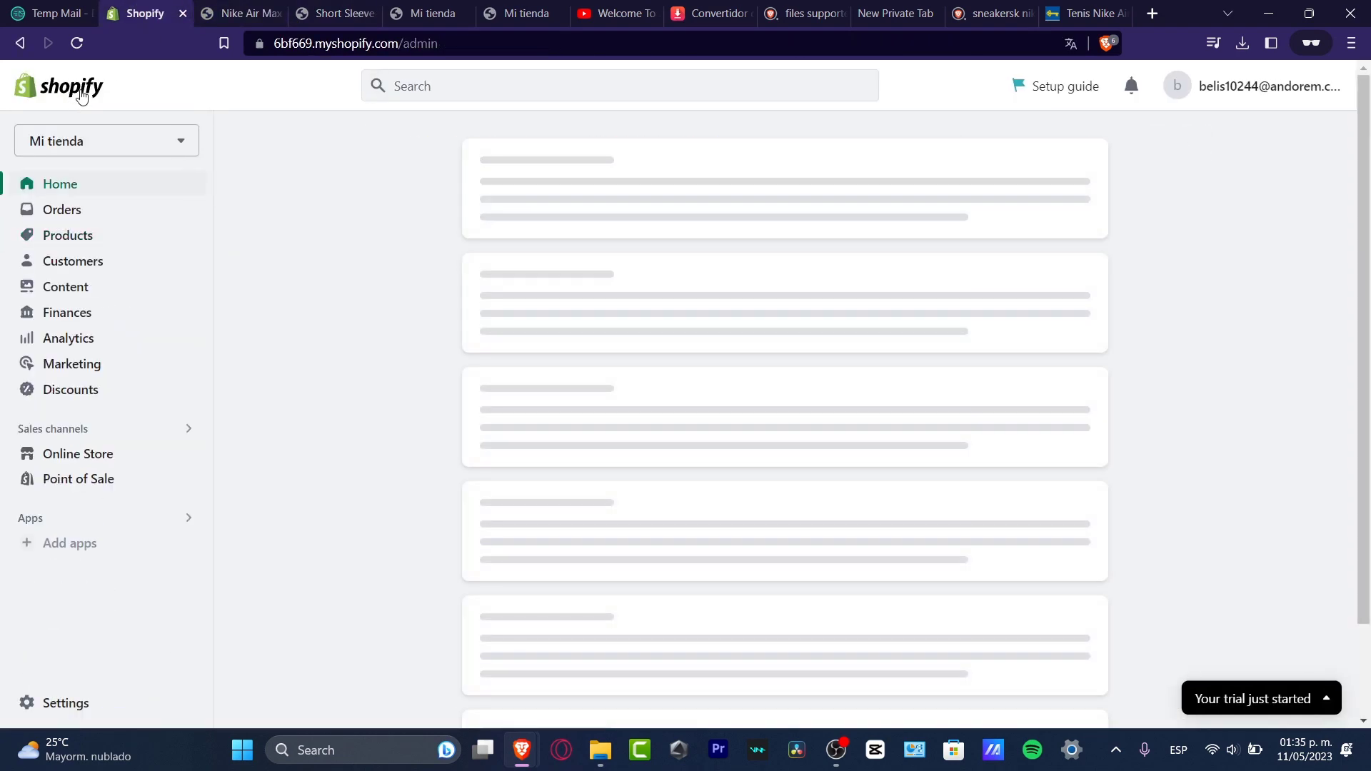
left_click(116, 521)
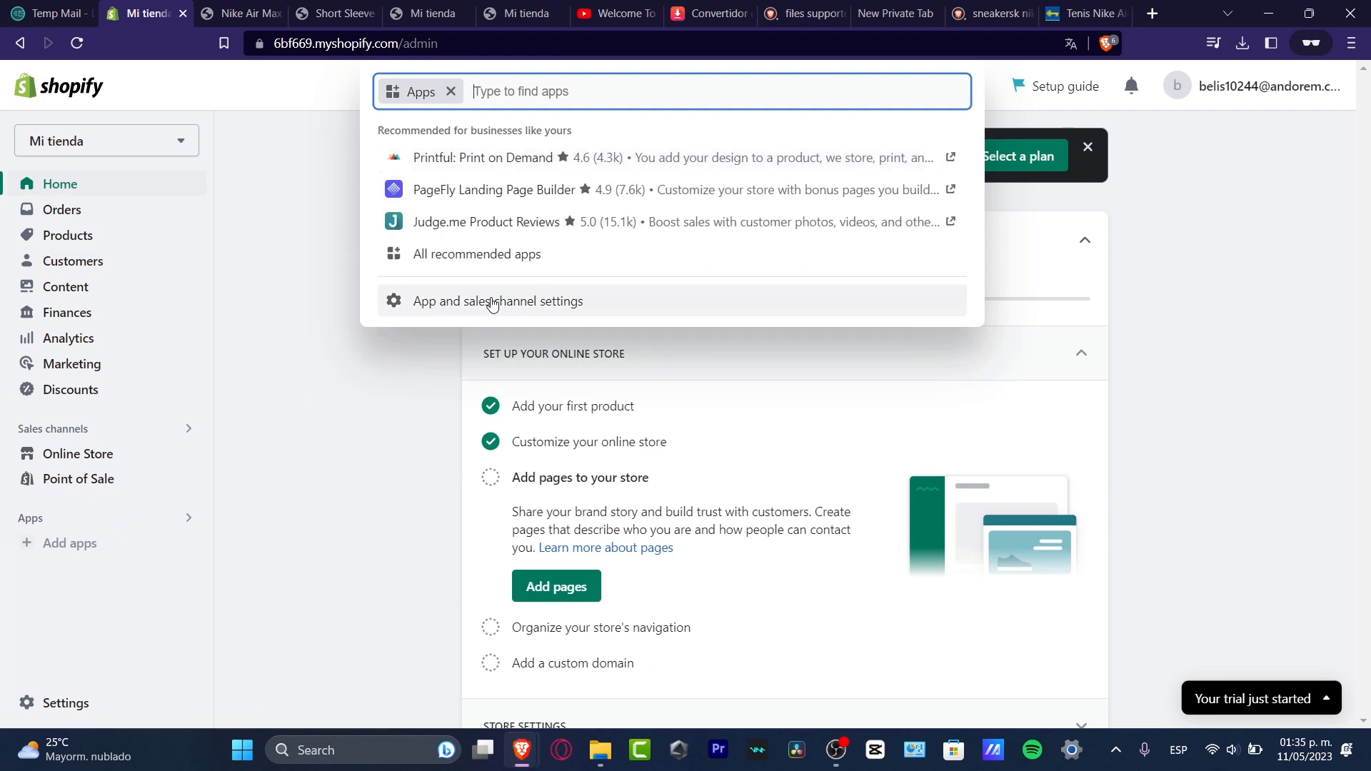
left_click(584, 302)
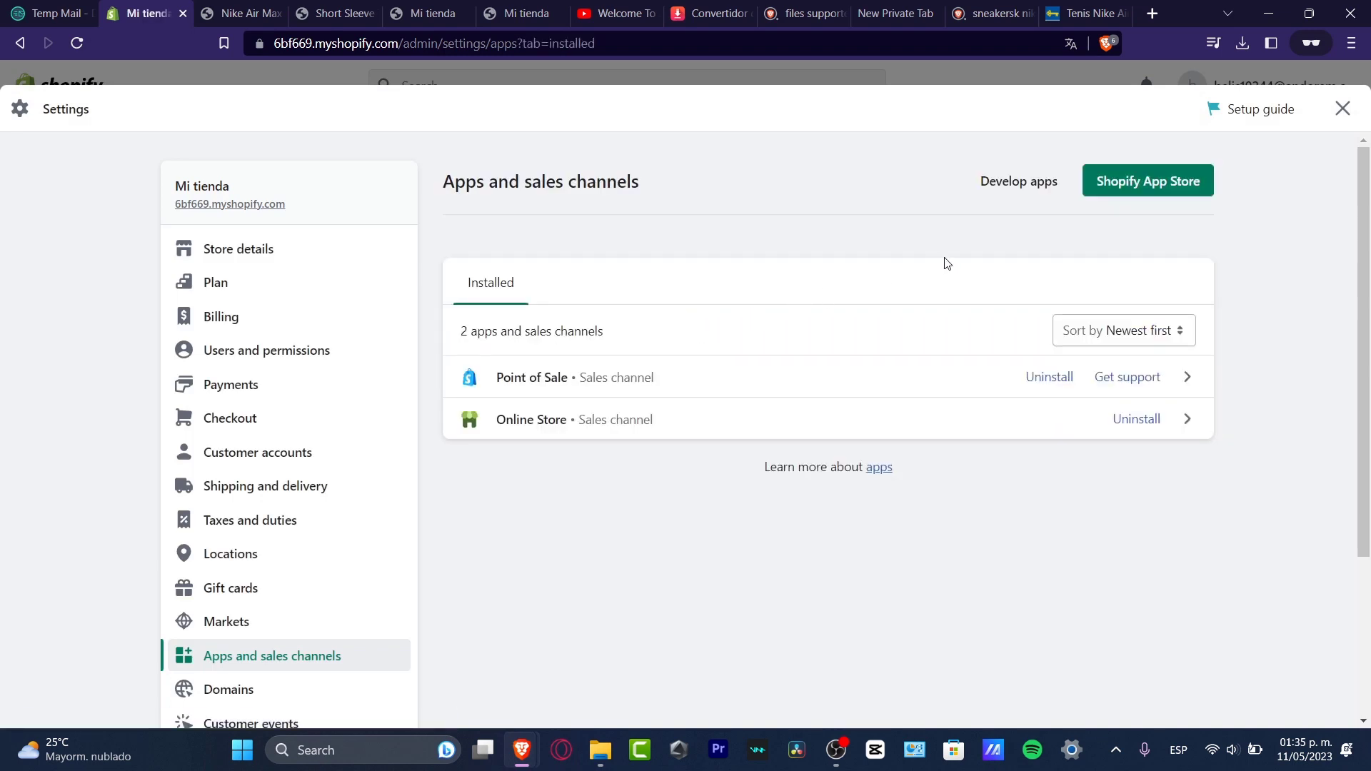
left_click(1174, 187)
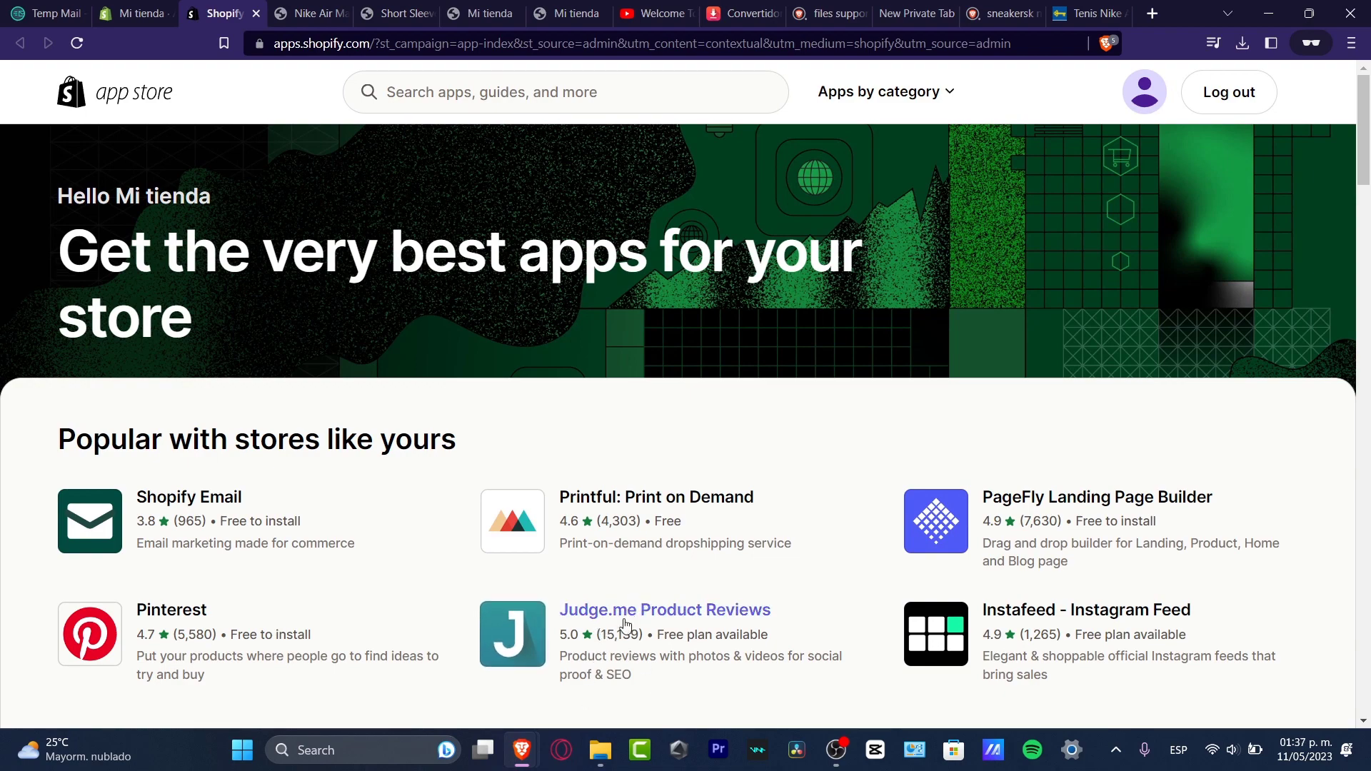
- Search the app store for "judge.me"
left_click(509, 106)
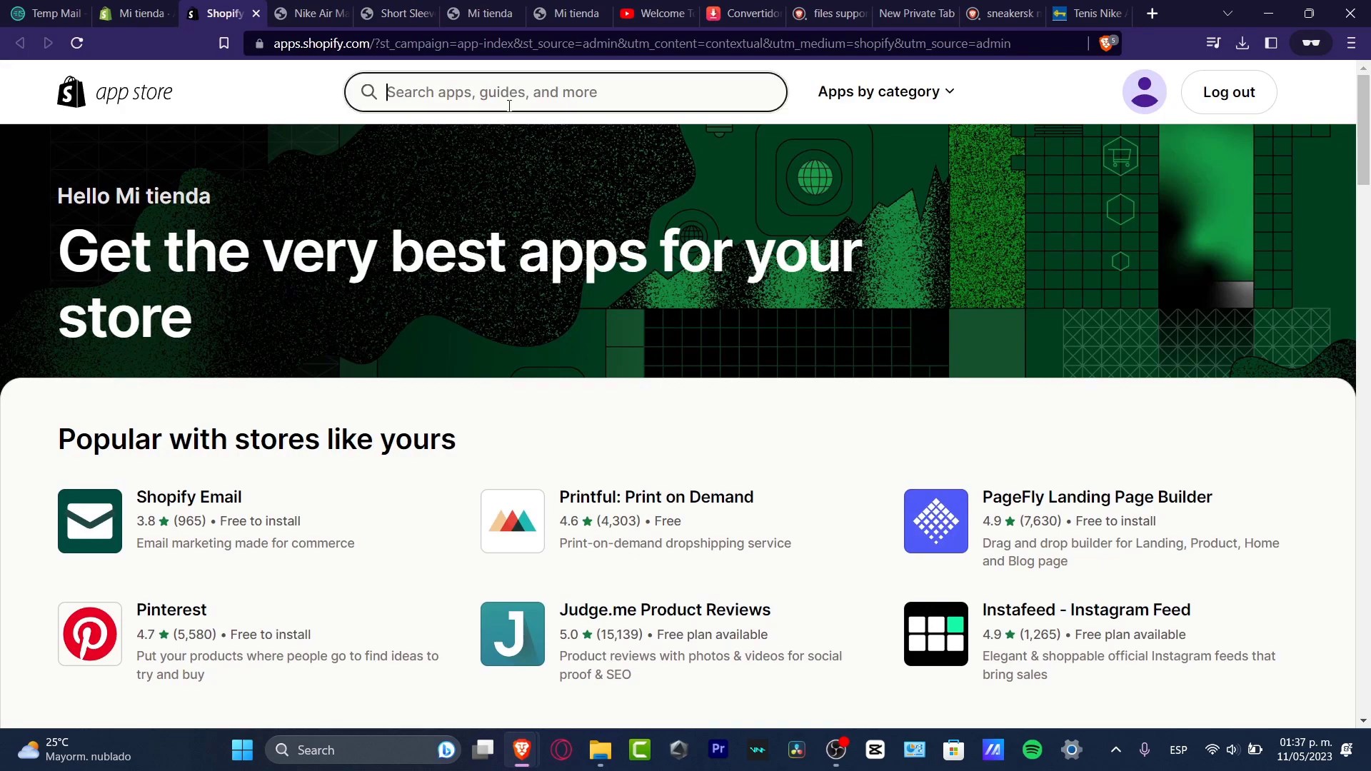
type("judge")
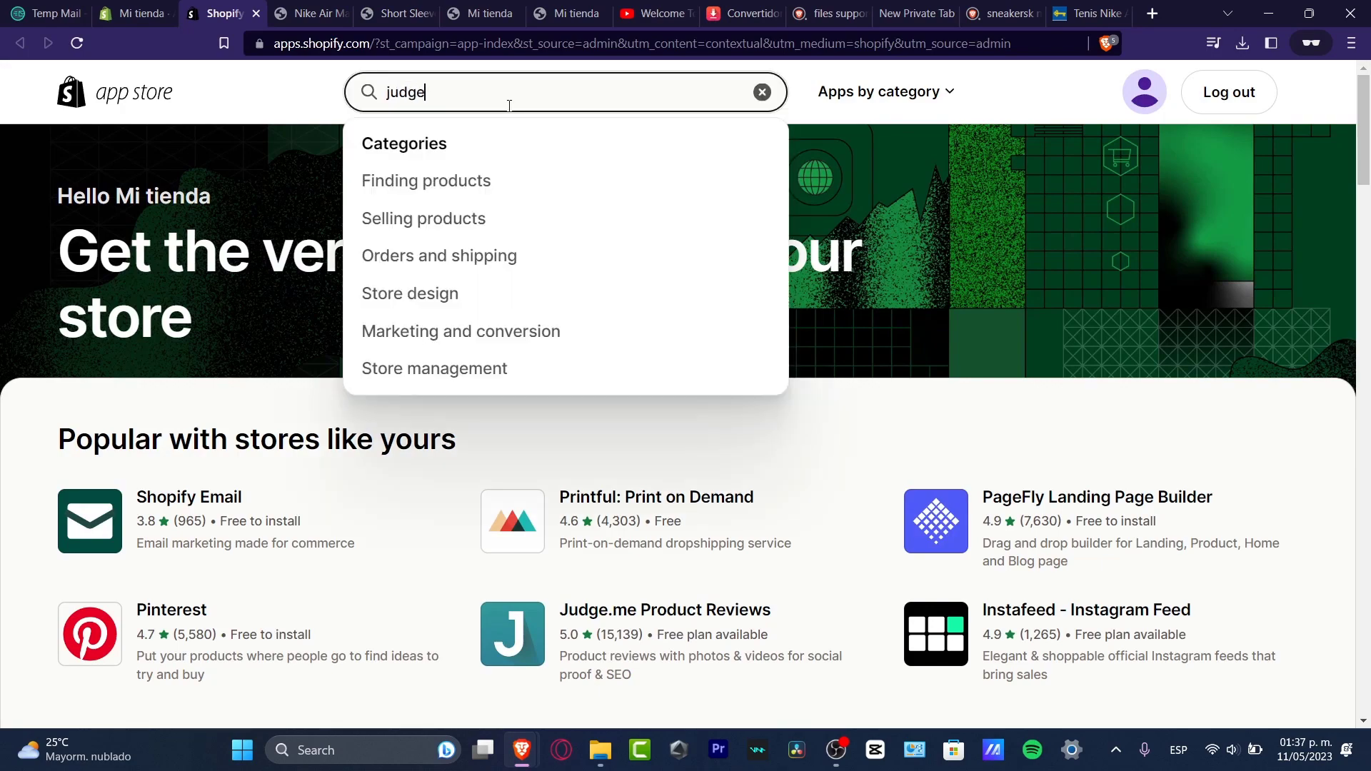
type(".me")
key("Return")
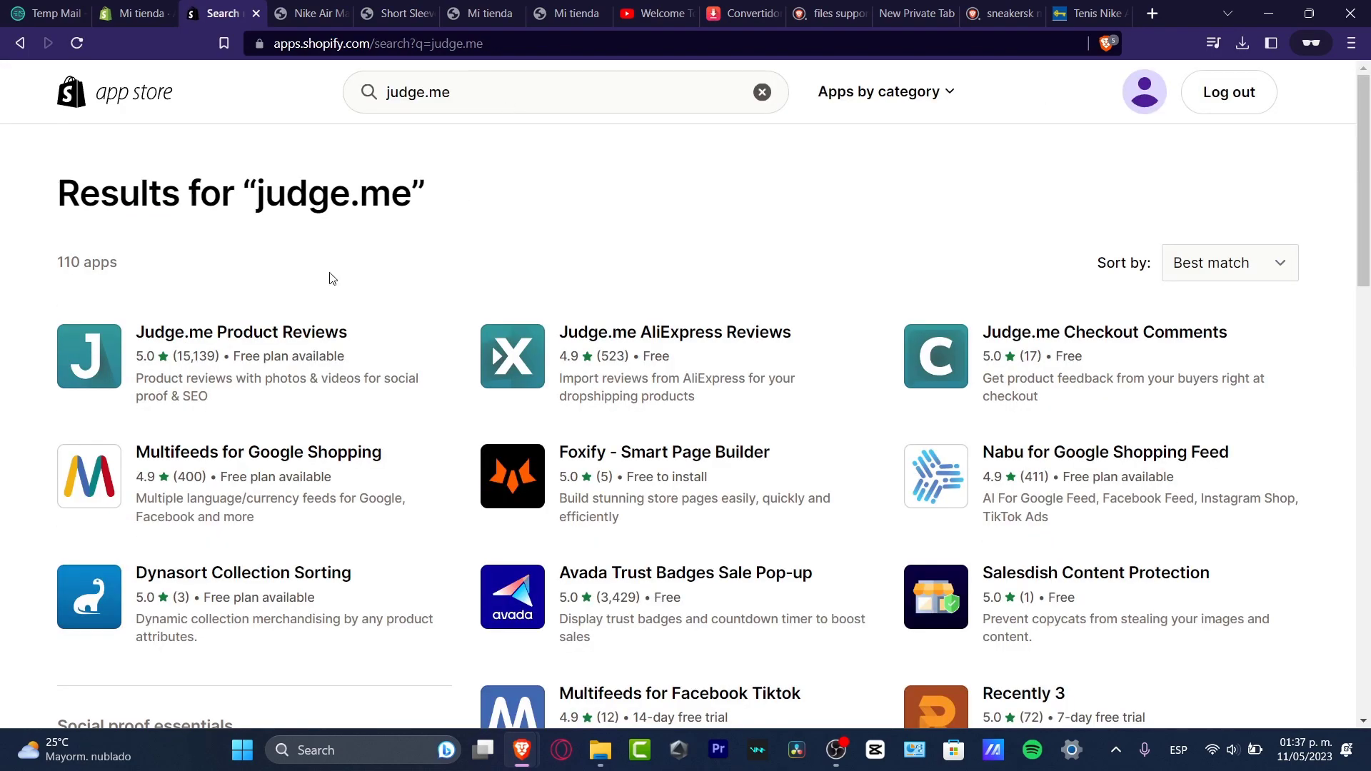
- Add the Judge.me Product Reviews app to the store and approve its installation
left_click(227, 335)
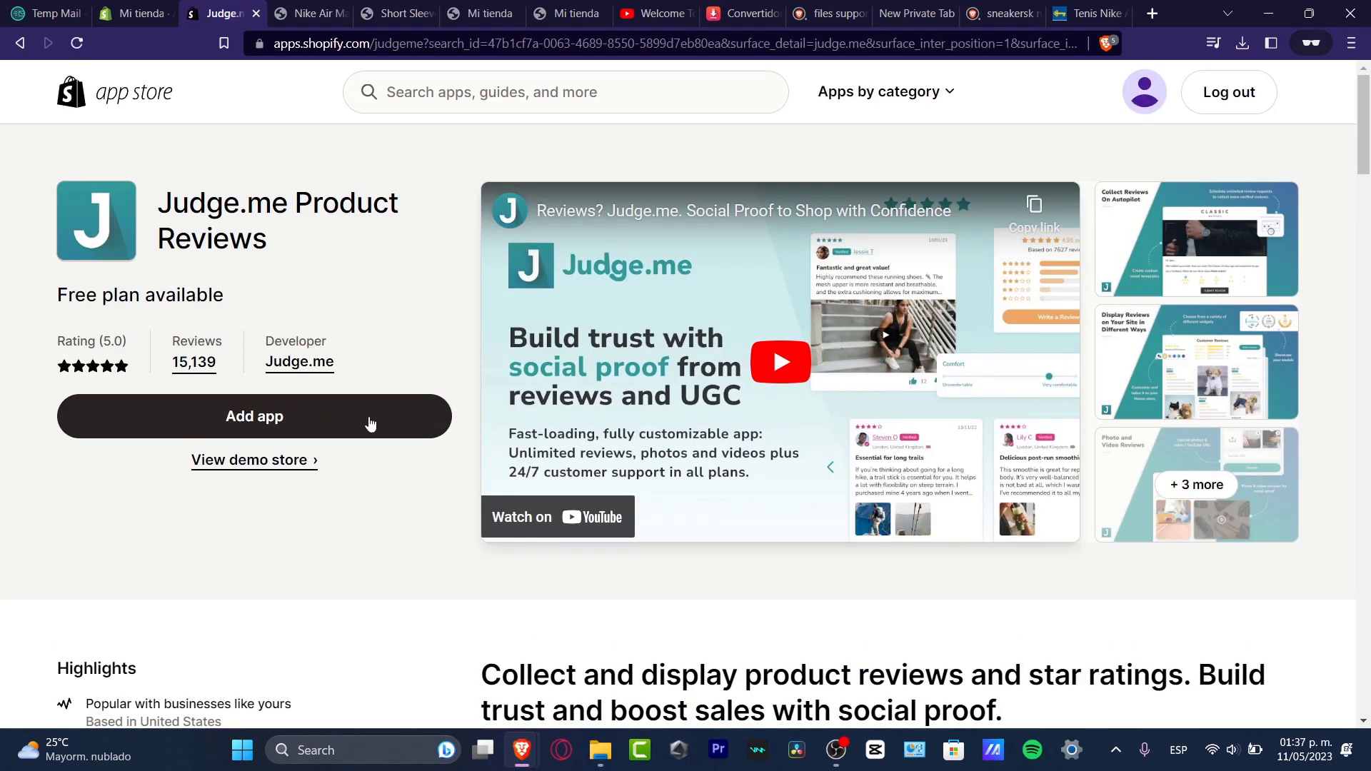
left_click(345, 419)
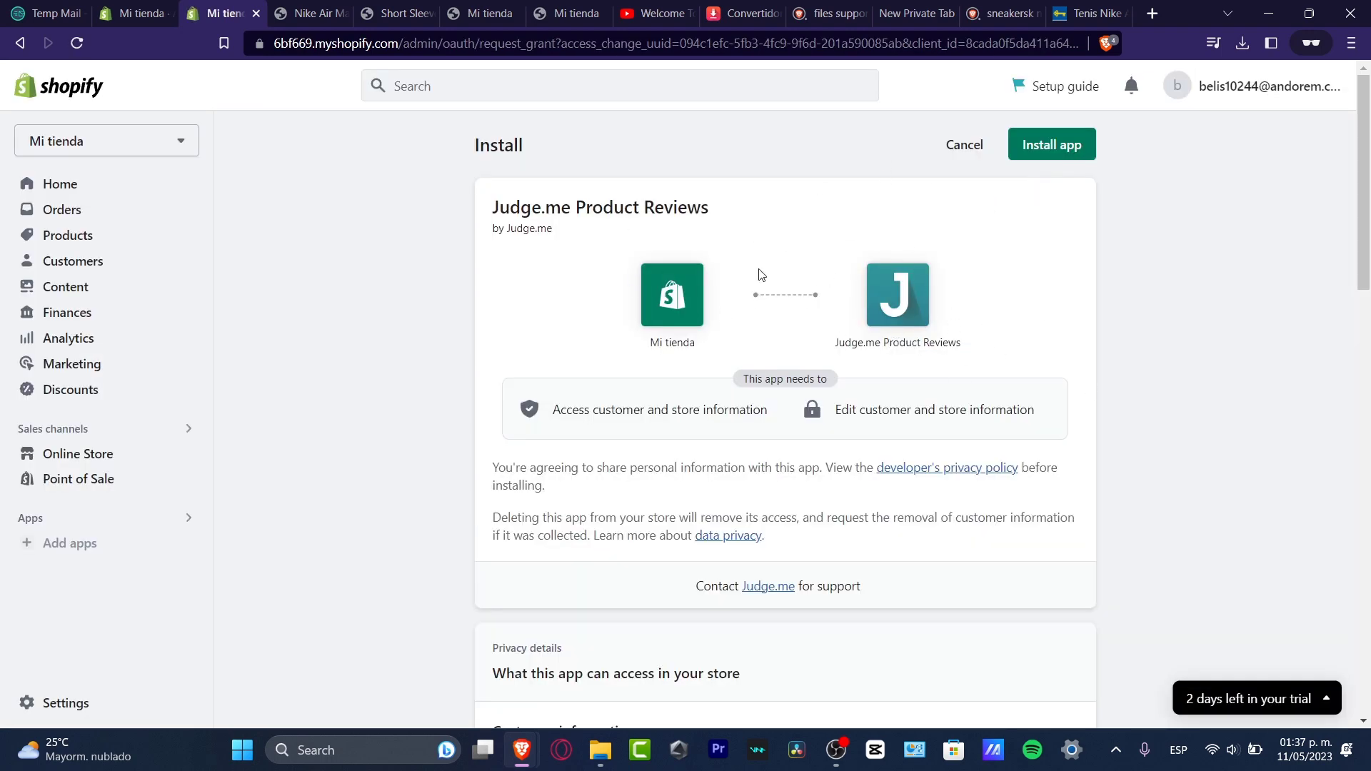
left_click(1049, 148)
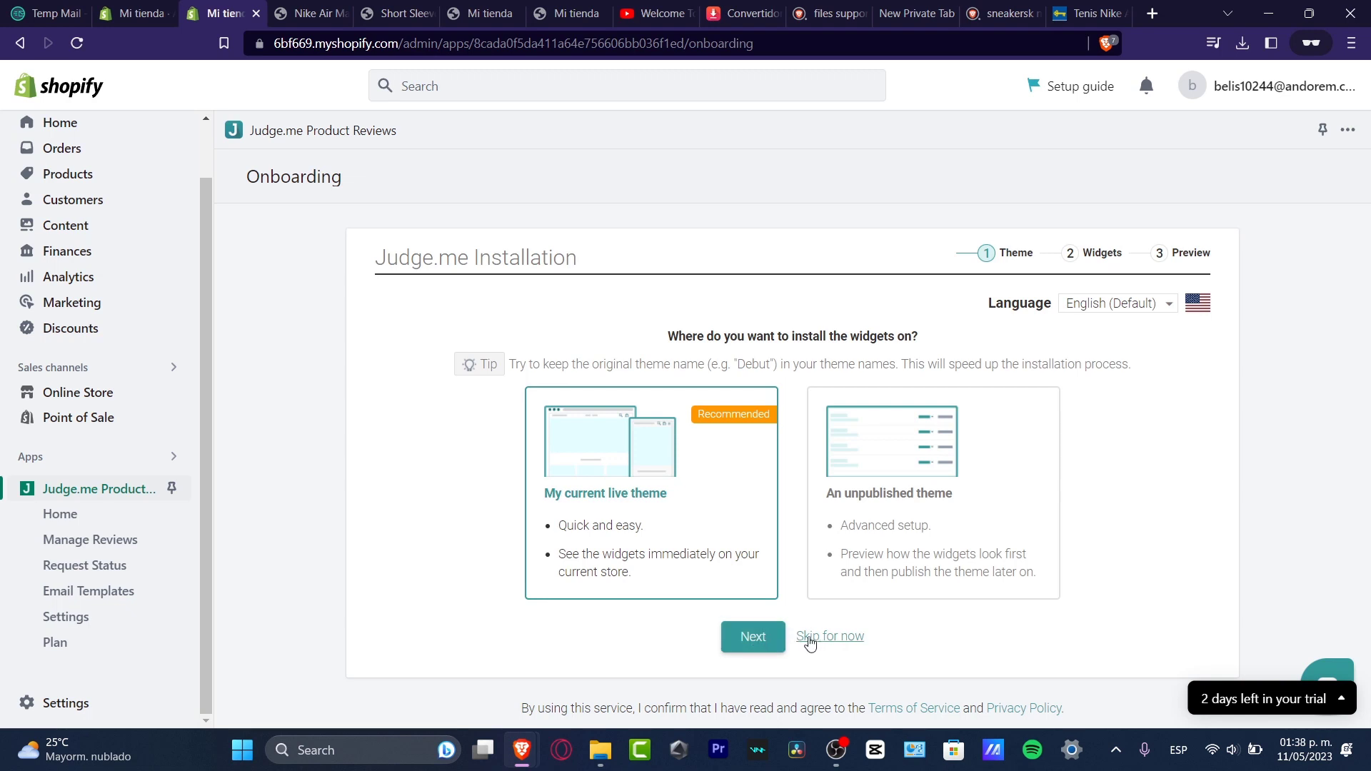
- Install the Review Widget and both Preview Badges on the current live theme, allowing Judge.me to update the theme files
left_click(780, 639)
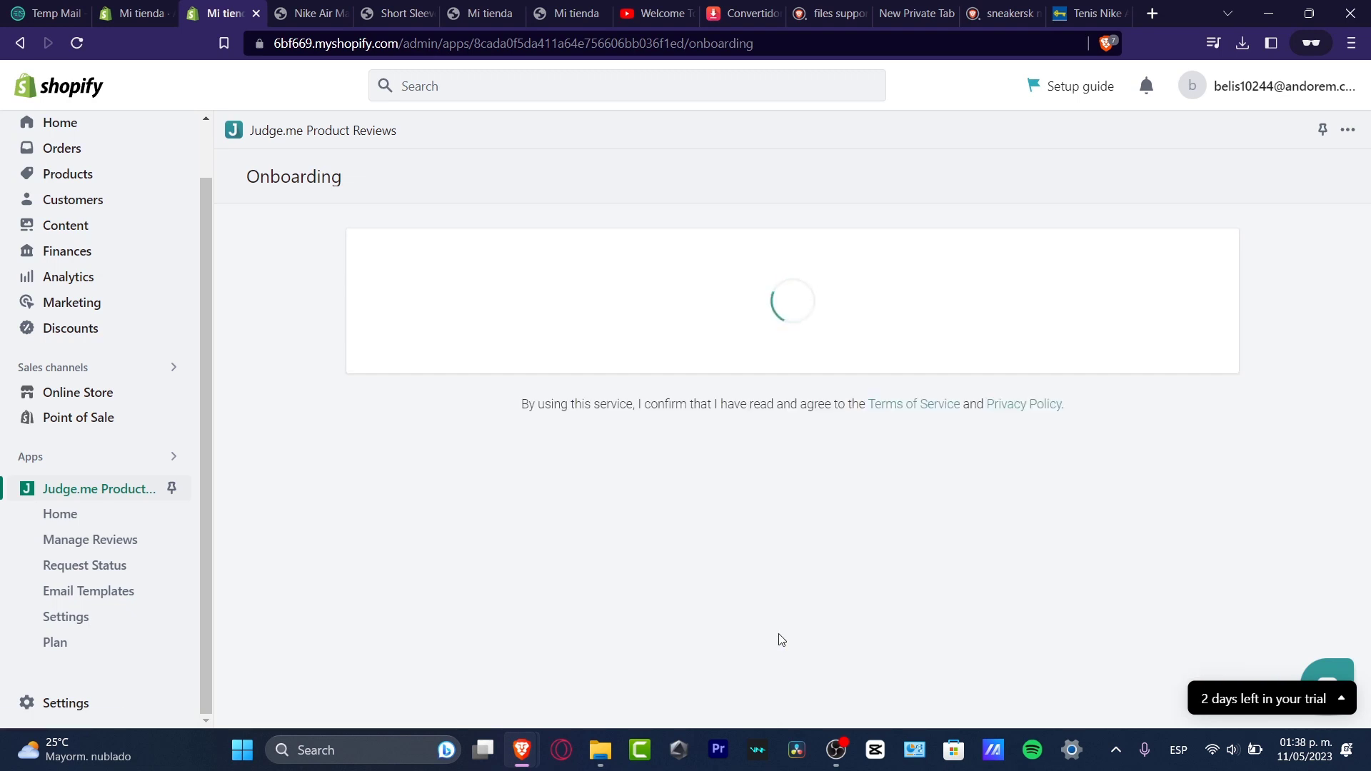
mouse_move(857, 474)
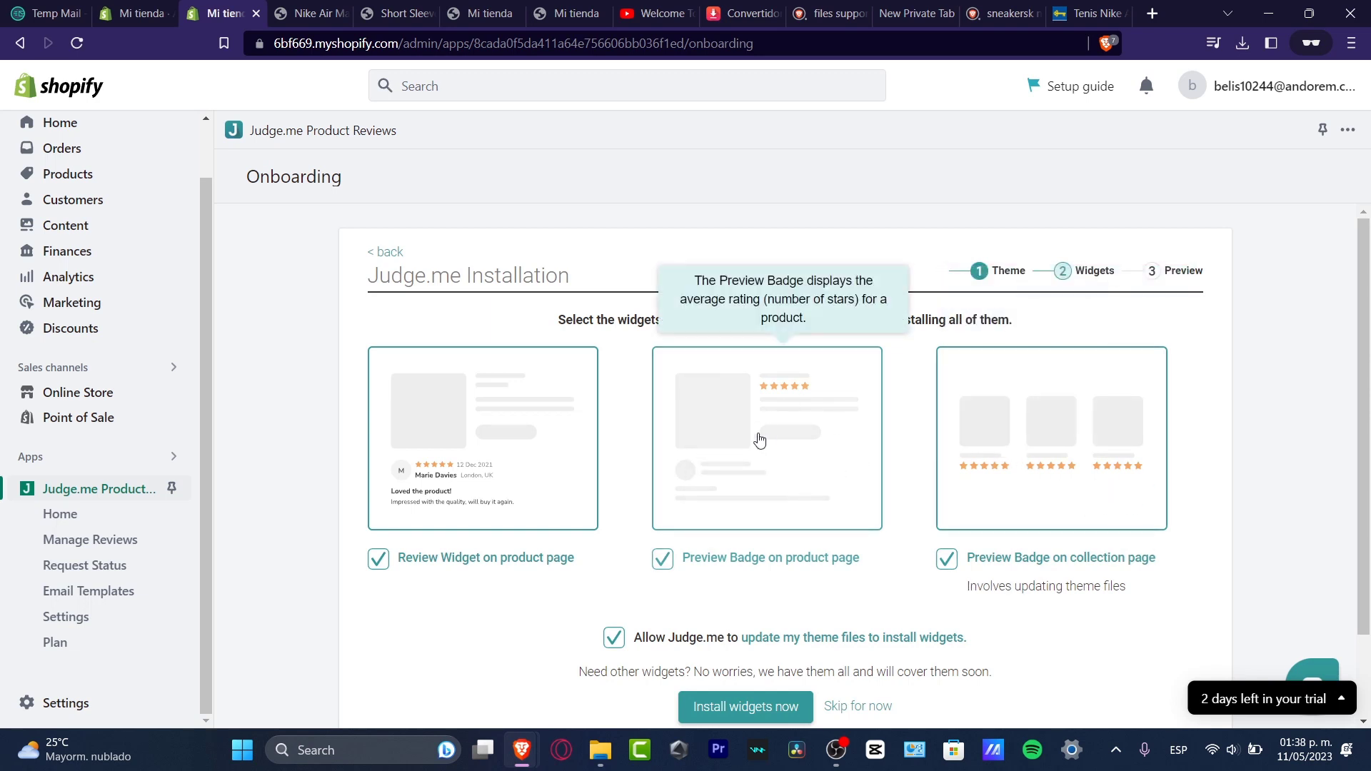
mouse_move(499, 469)
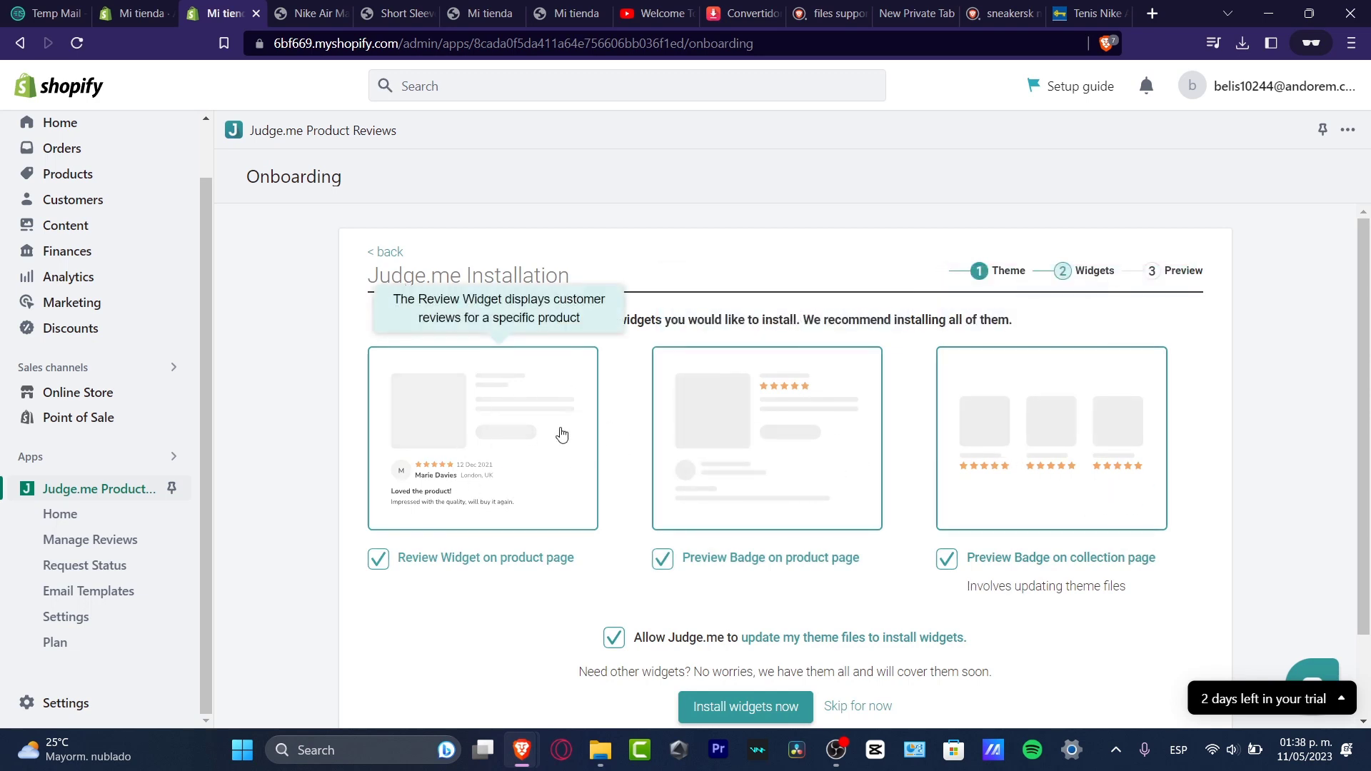
scroll(1043, 385, "down", 1)
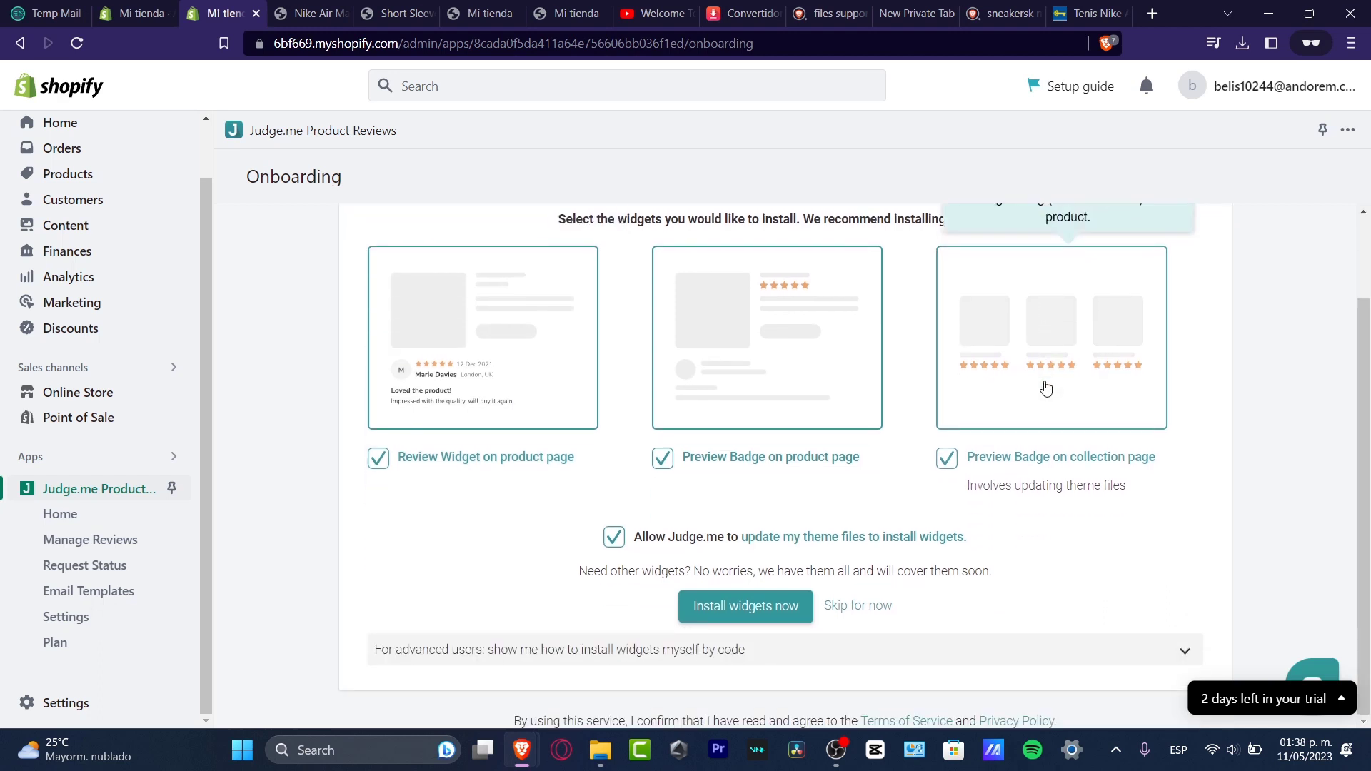
left_click(763, 614)
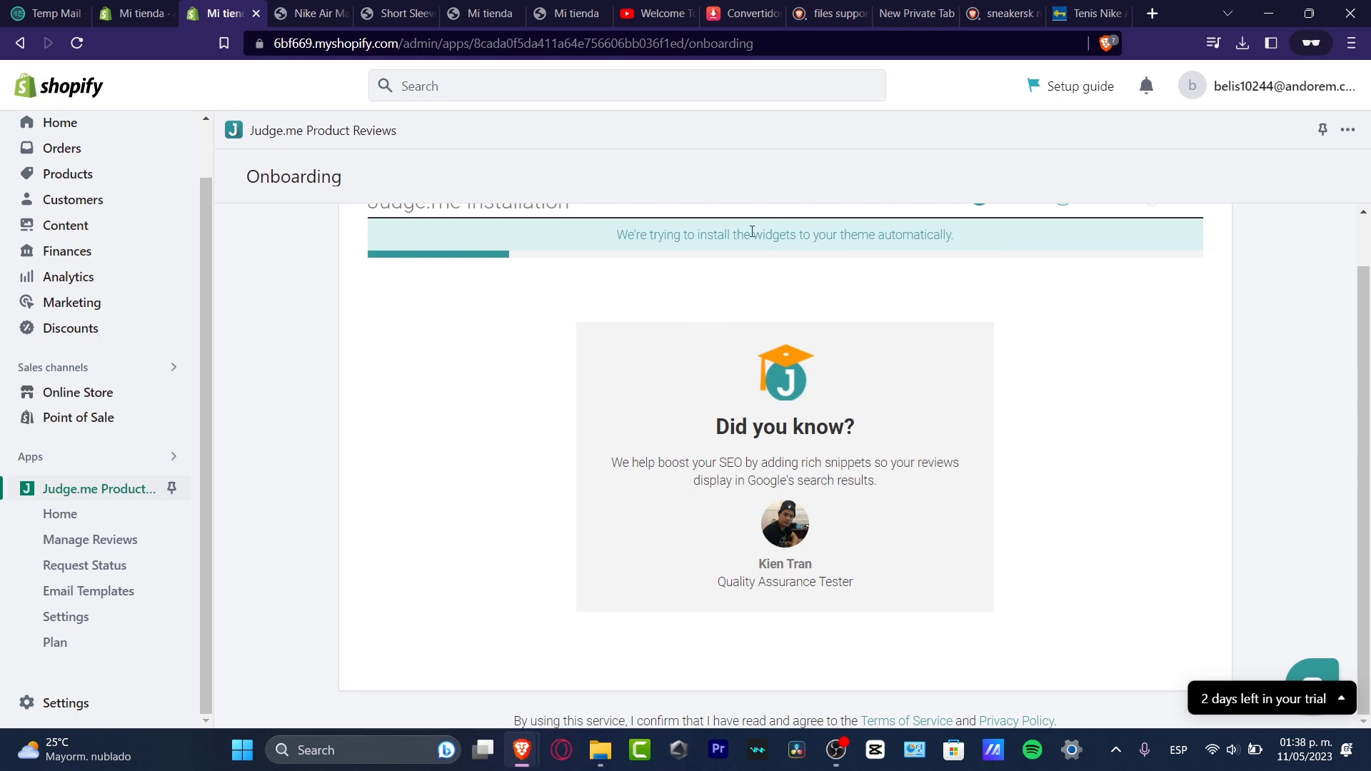
scroll(1107, 353, "up", 1)
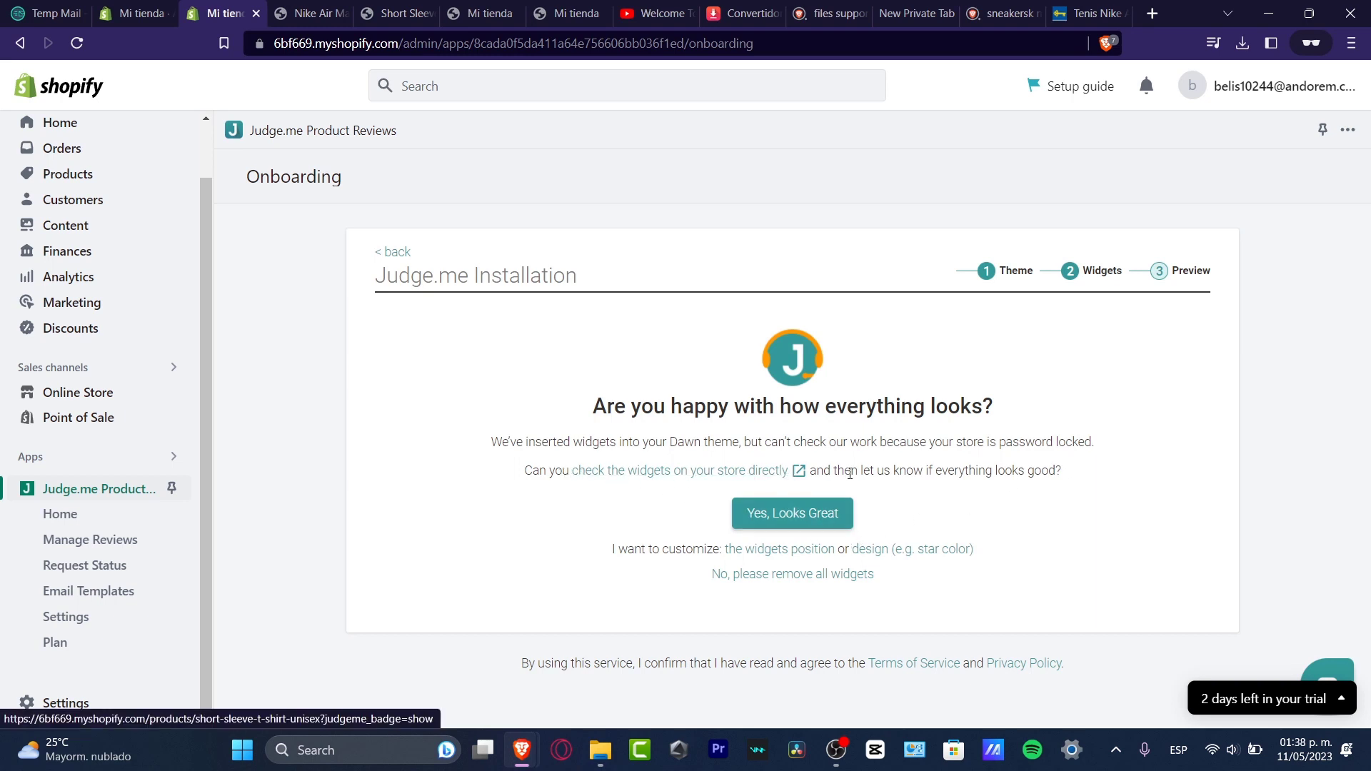
- Check the review widgets on the store's T-shirt product page and approve their look in the Judge.me installation
left_click(717, 474)
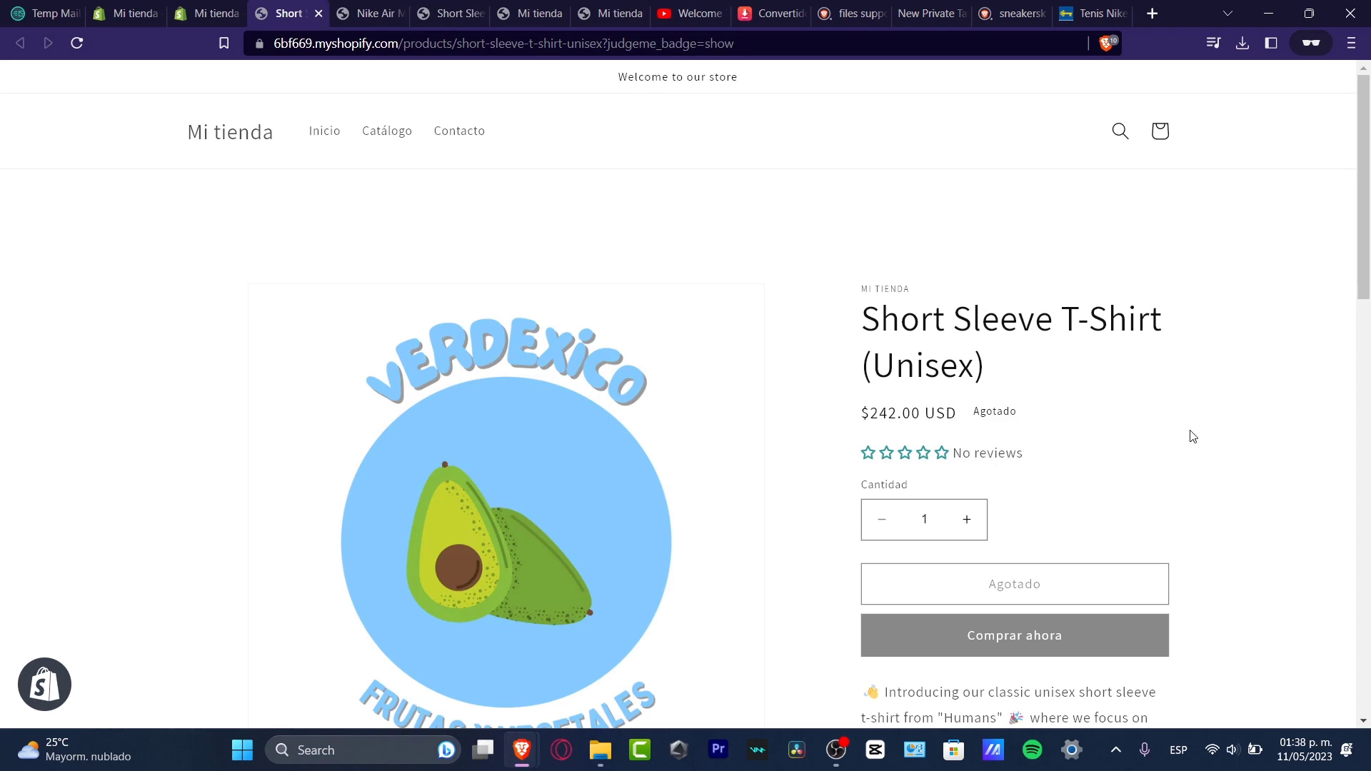
scroll(1192, 438, "down", 15)
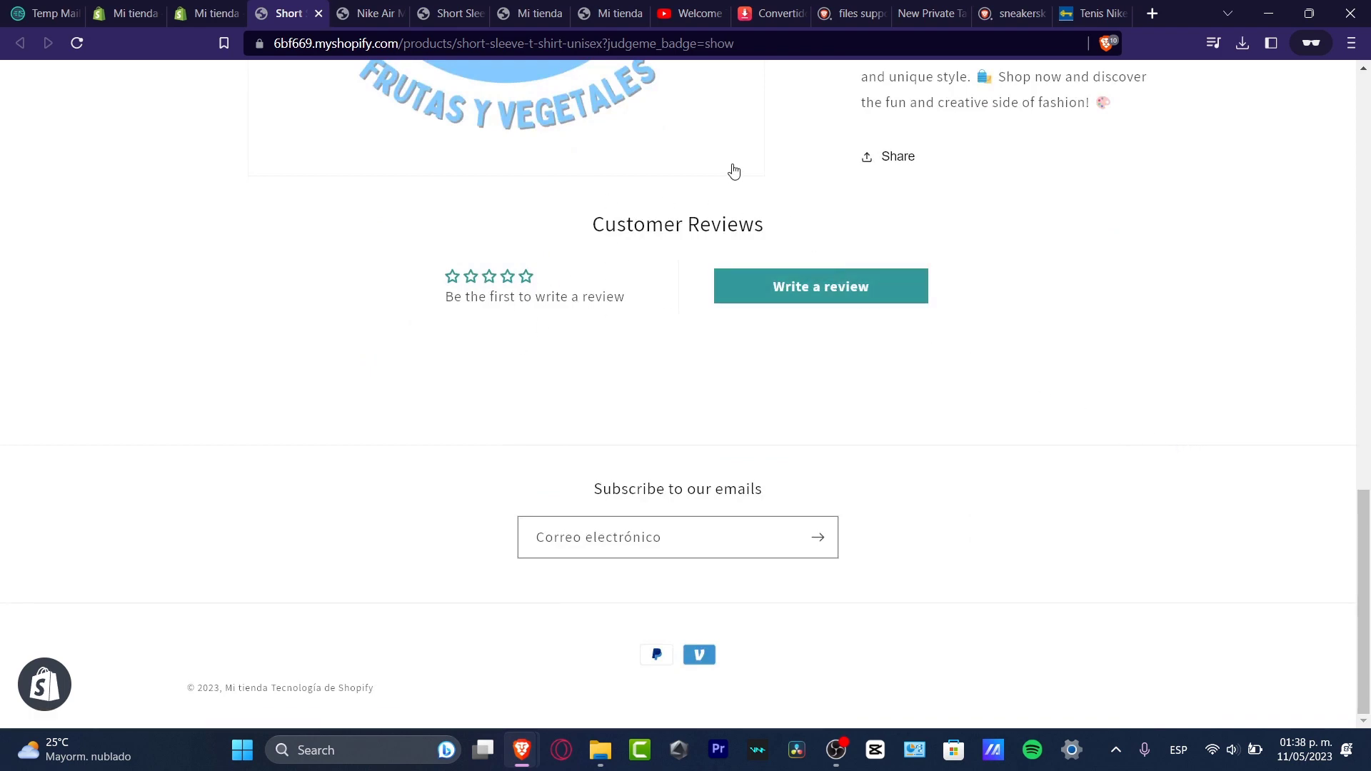
left_click(216, 9)
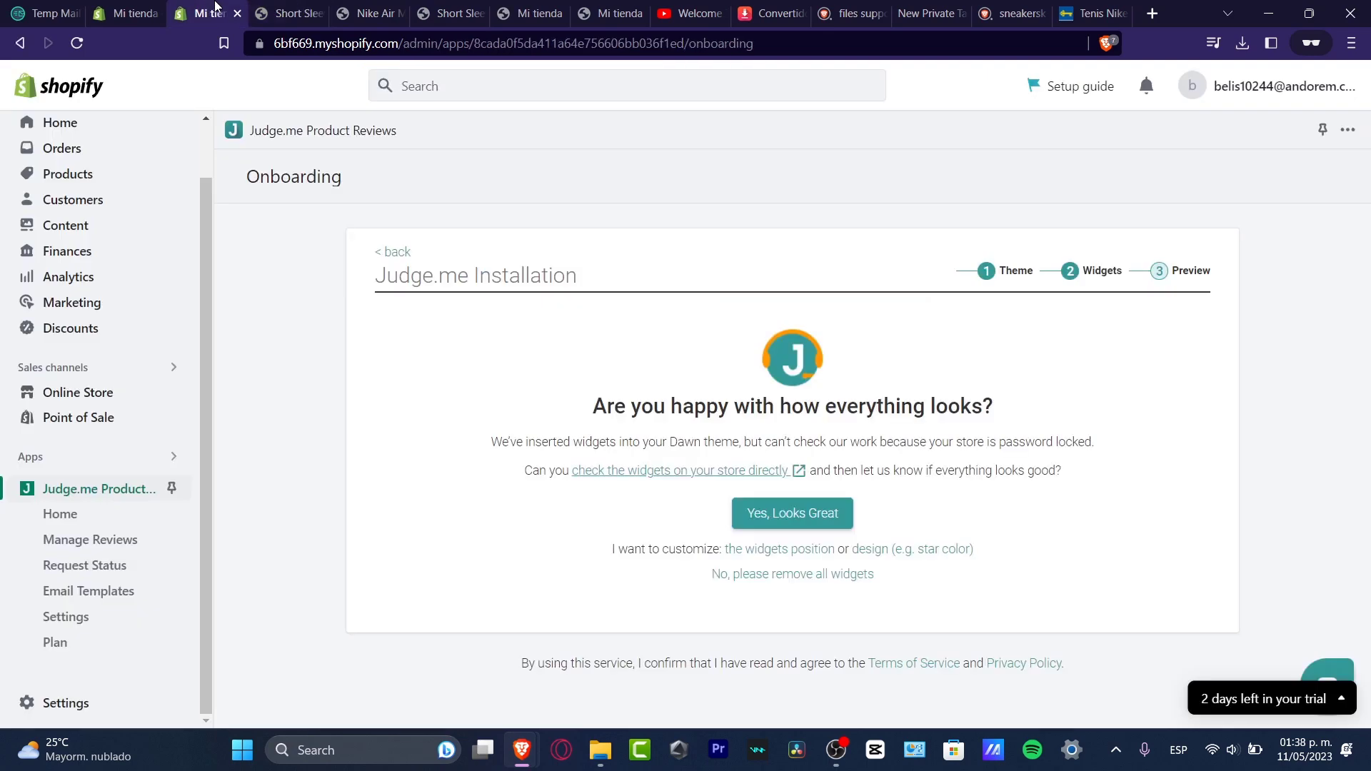
left_click(797, 514)
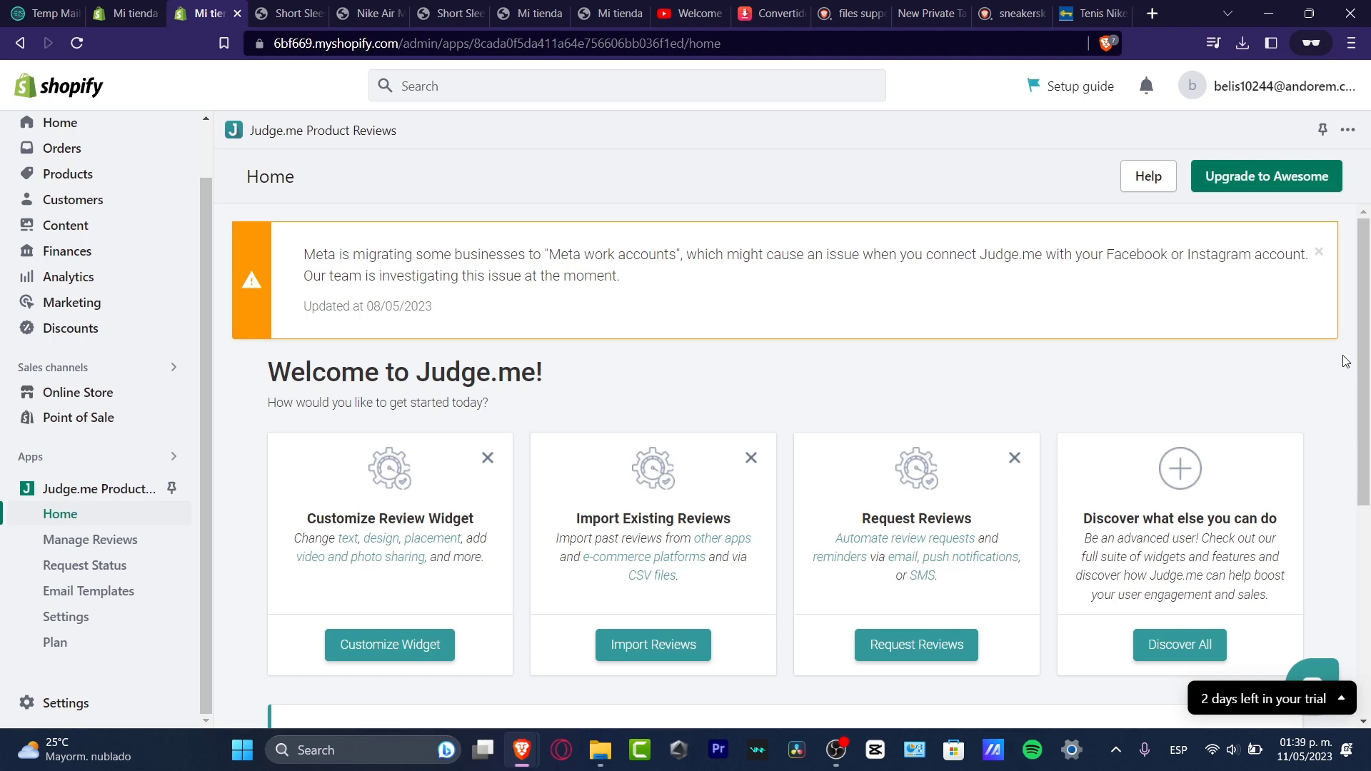
- Review the Judge.me home page, including its statistics and the full set of available features
scroll(996, 394, "down", 3)
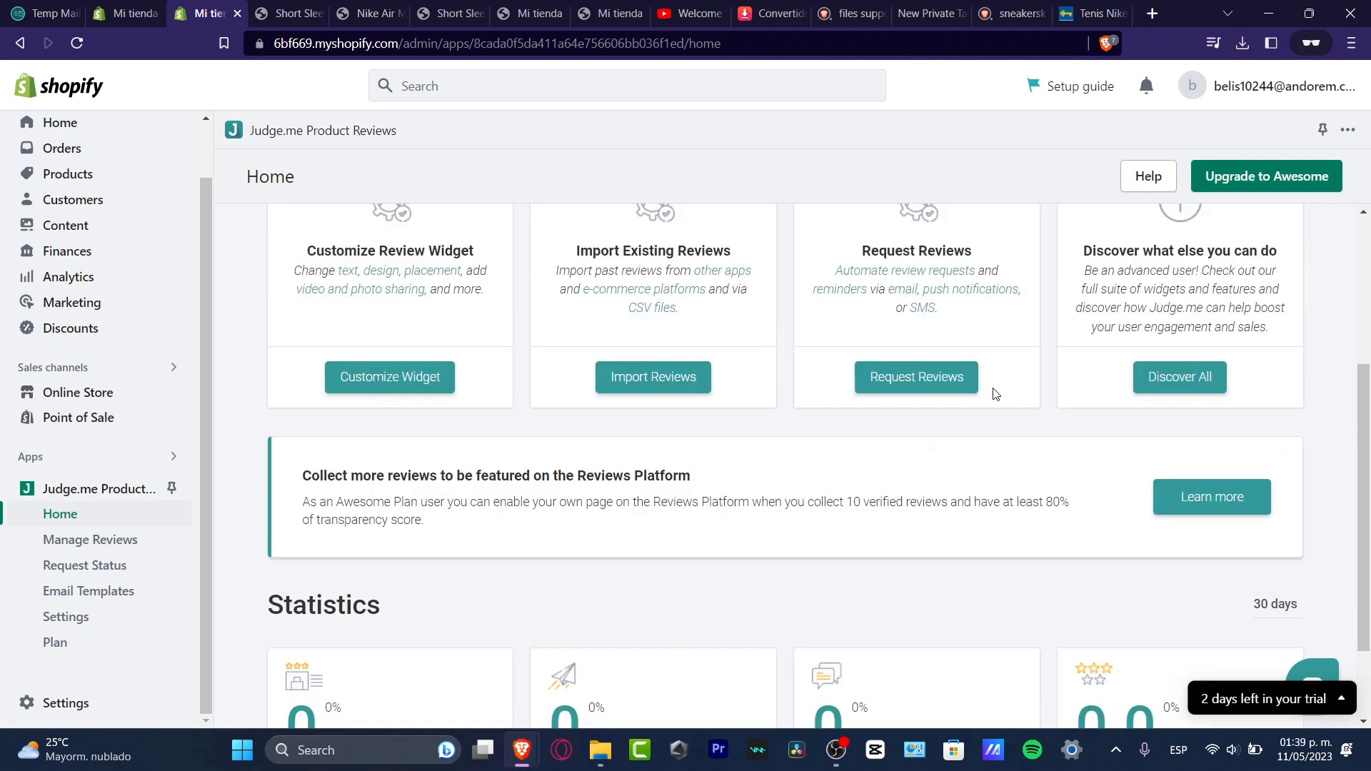
scroll(996, 393, "down", 2)
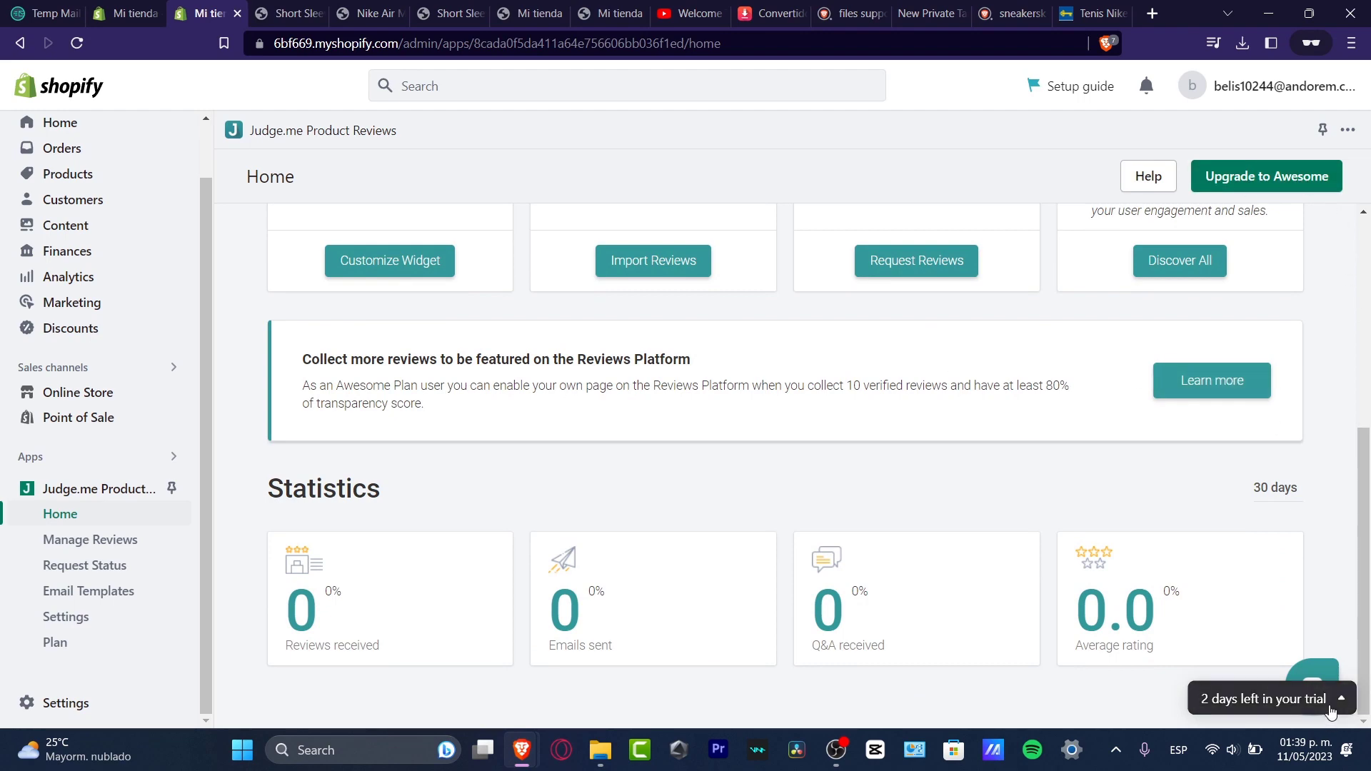
scroll(1318, 598, "up", 2)
scroll(1319, 598, "up", 1)
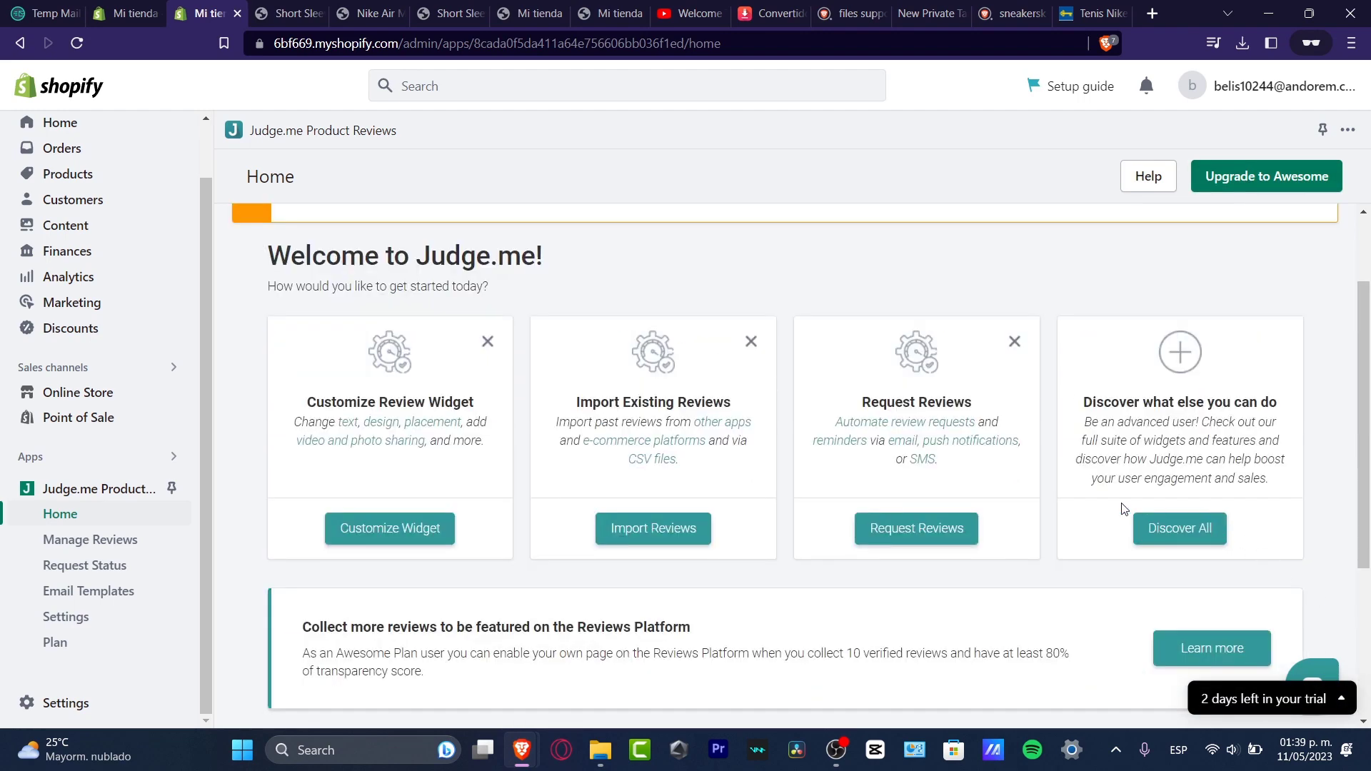
left_click(1186, 529)
scroll(1303, 441, "down", 3)
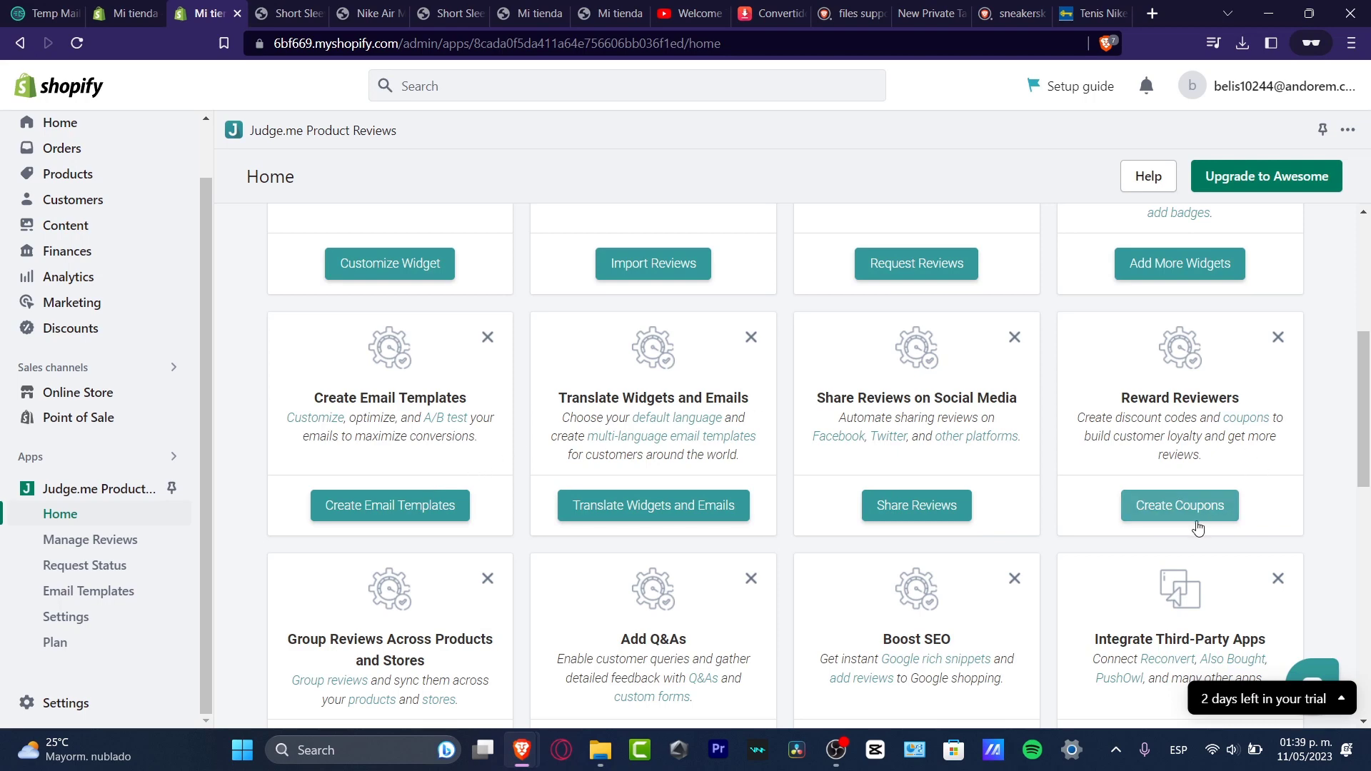
scroll(1196, 525, "down", 3)
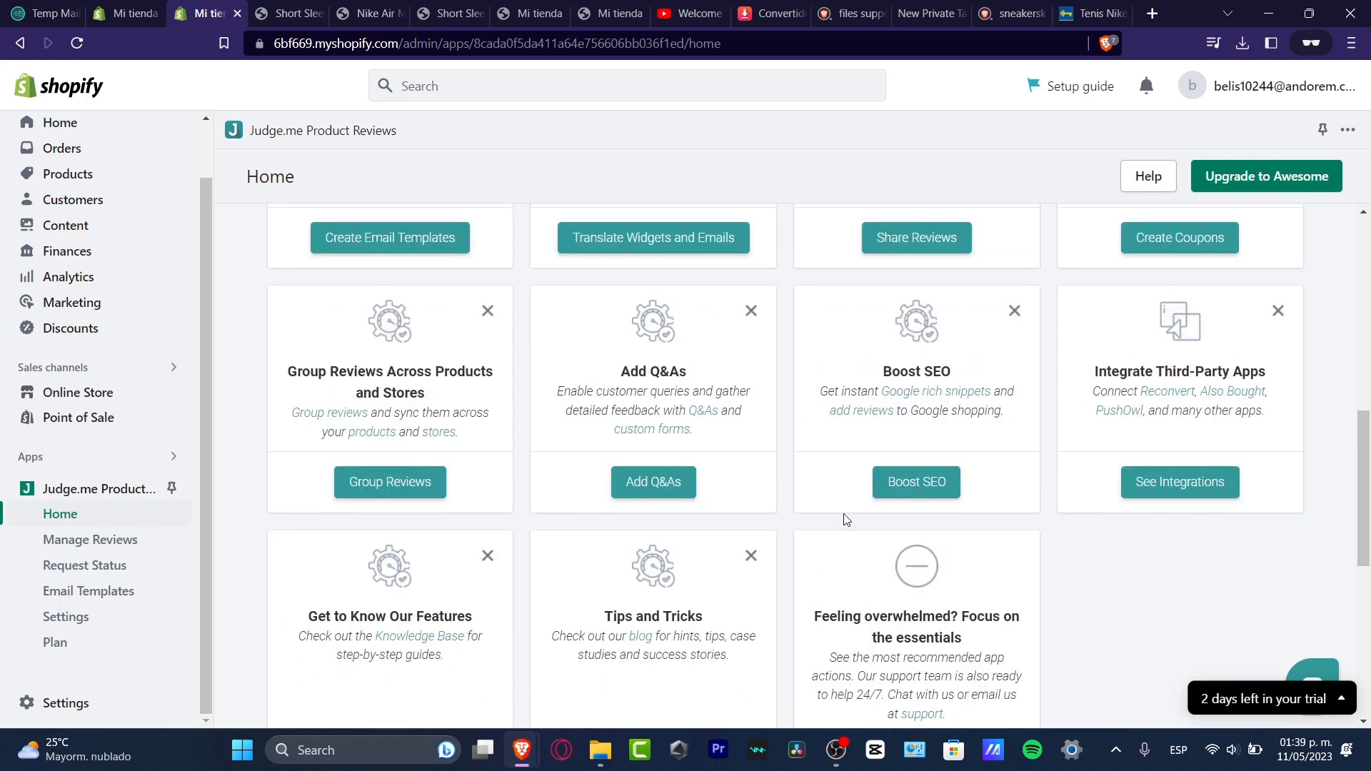
scroll(786, 565, "down", 3)
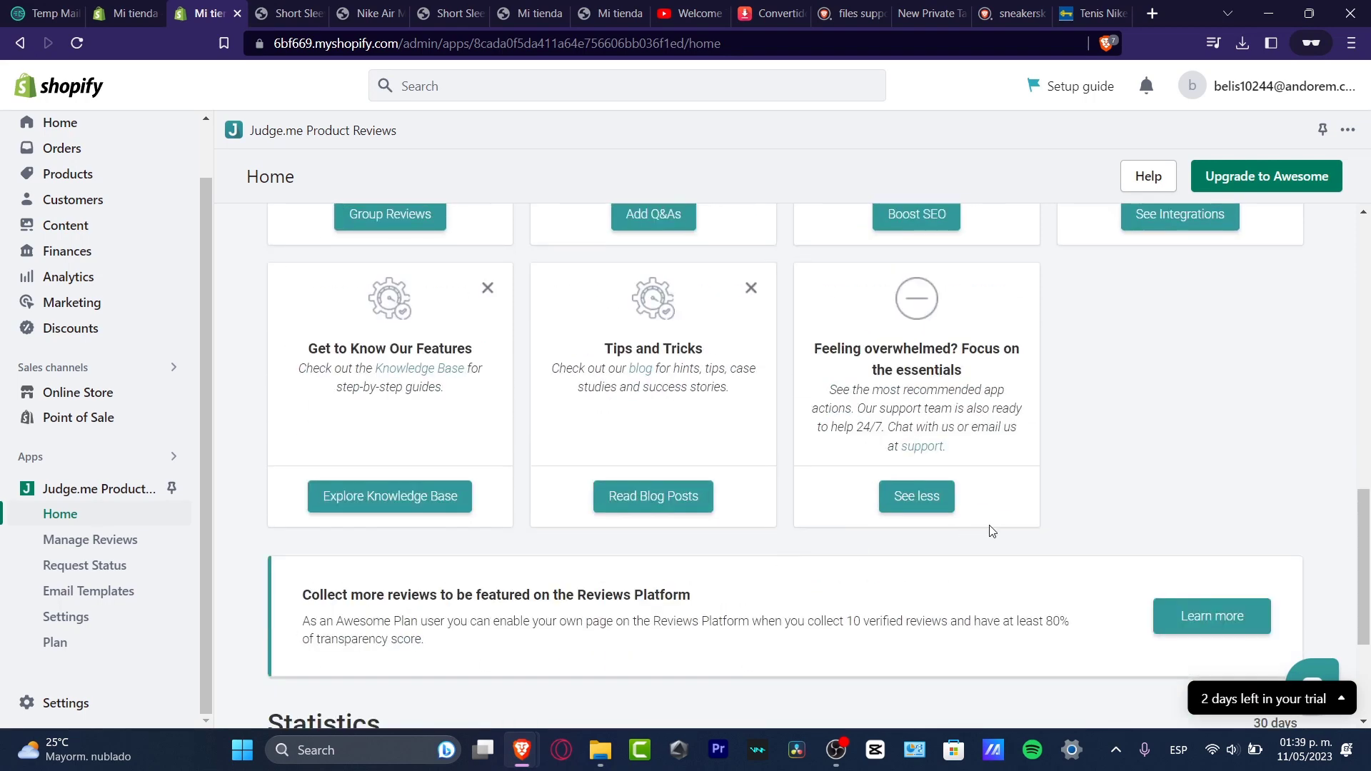
- Start a new review in Judge.me's Manage Reviews and assign it to the product Nike Air Max Women INTRX Lite (Black)
left_click(108, 541)
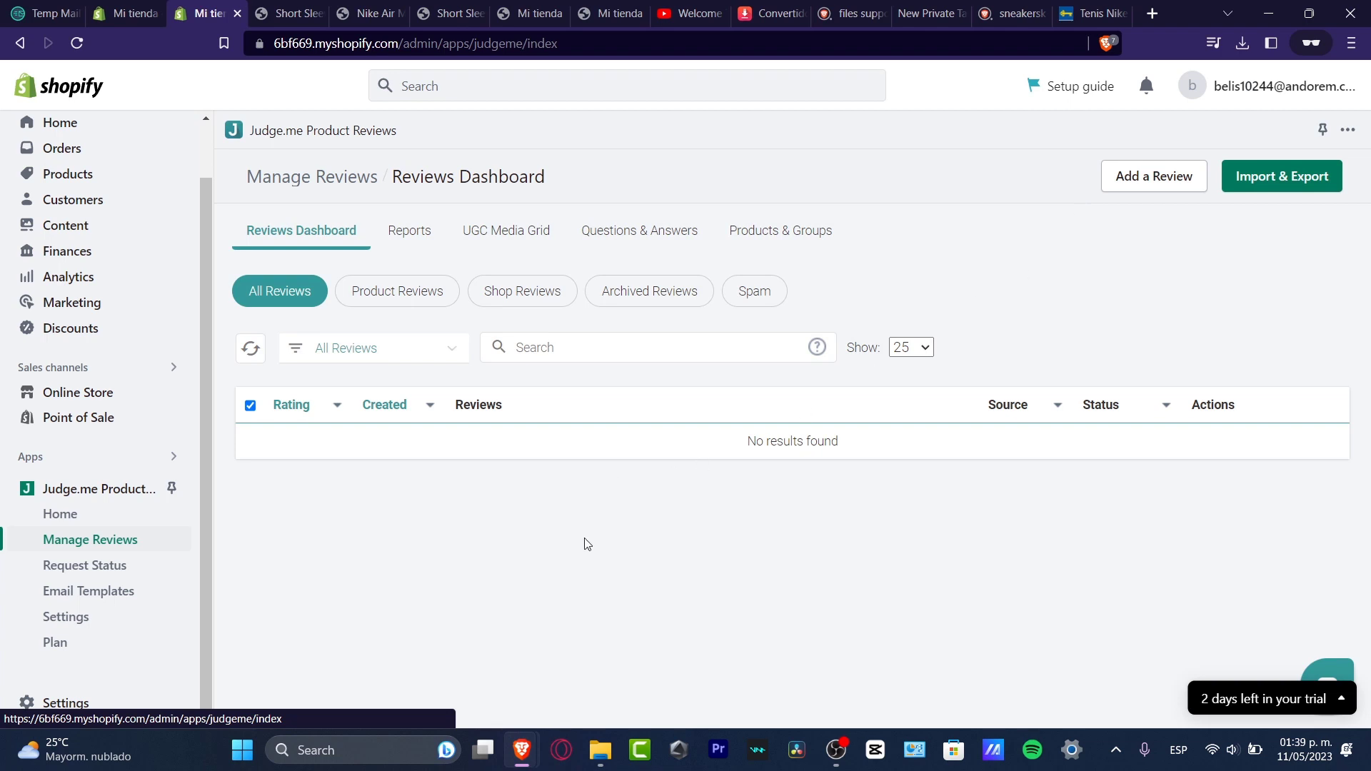
left_click(1151, 184)
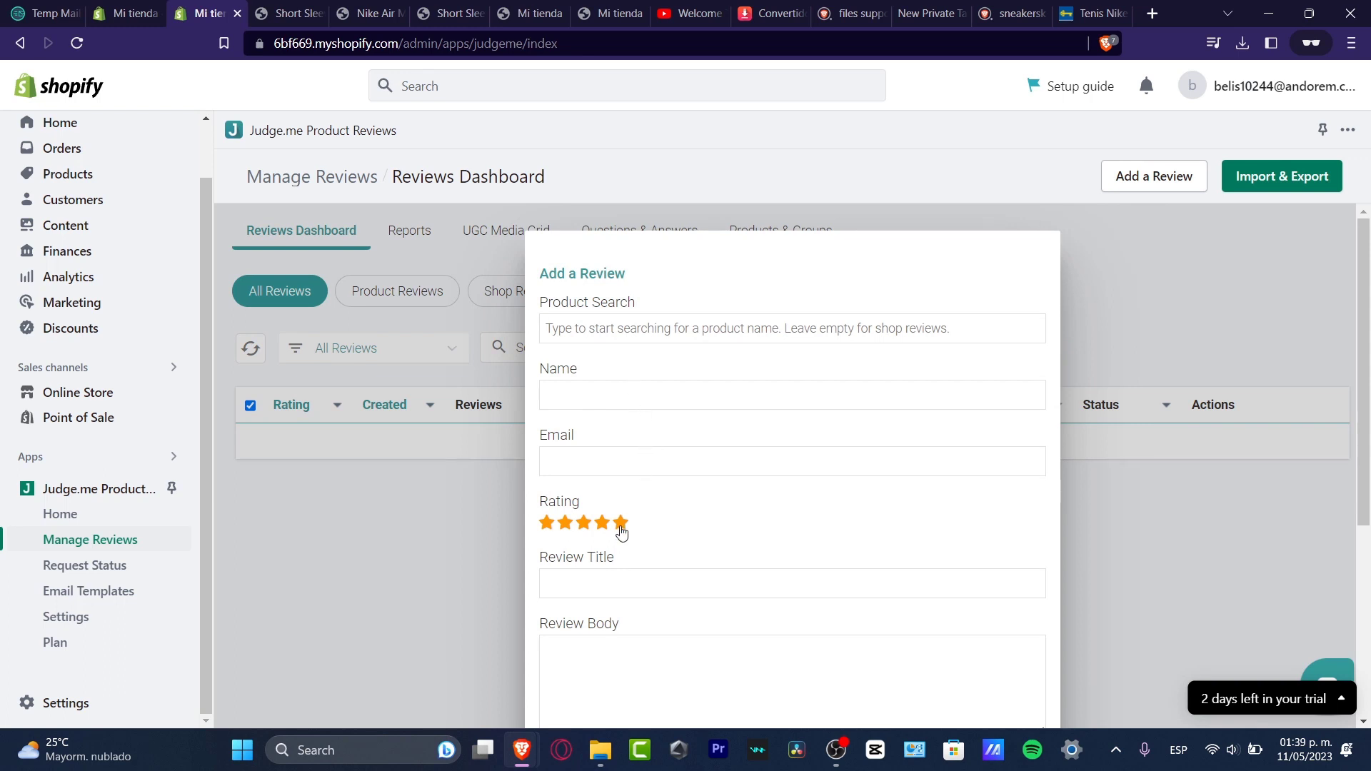
scroll(628, 579, "down", 4)
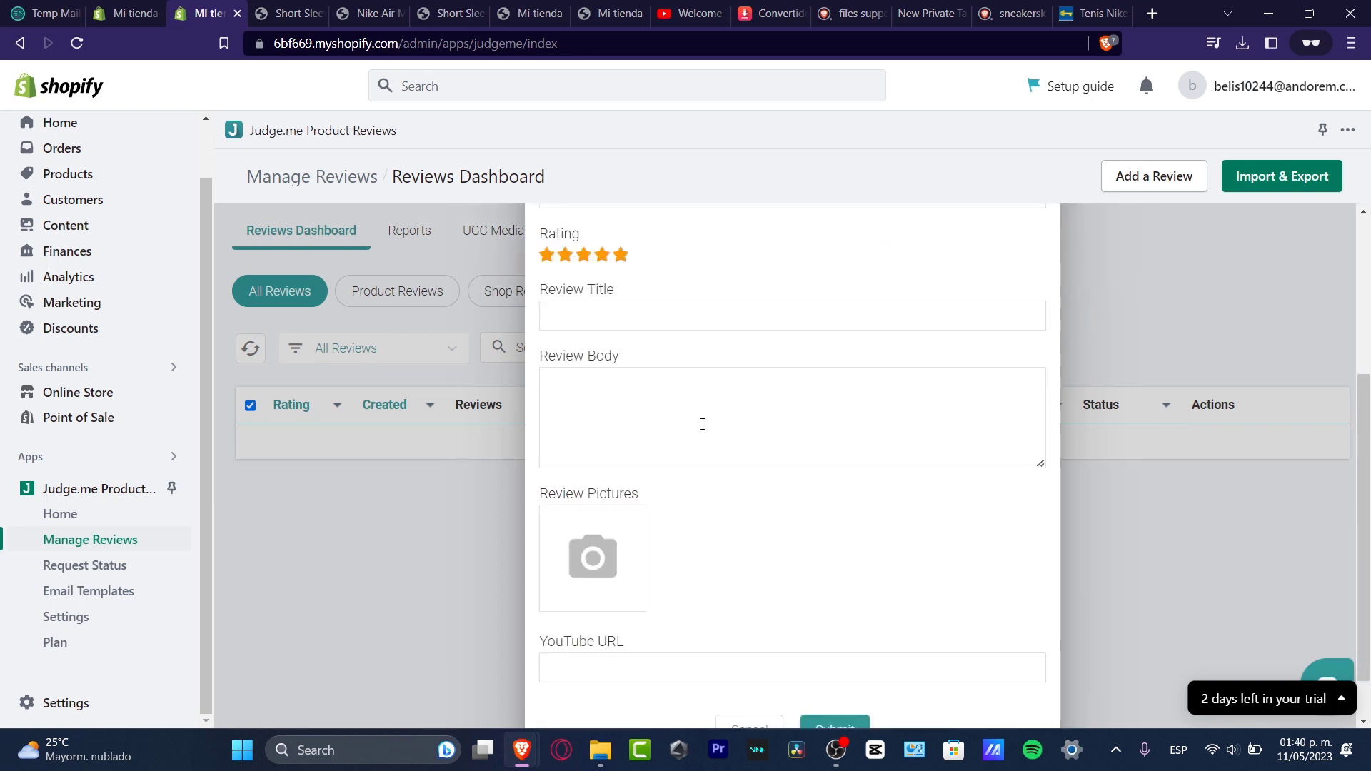
scroll(703, 424, "down", 1)
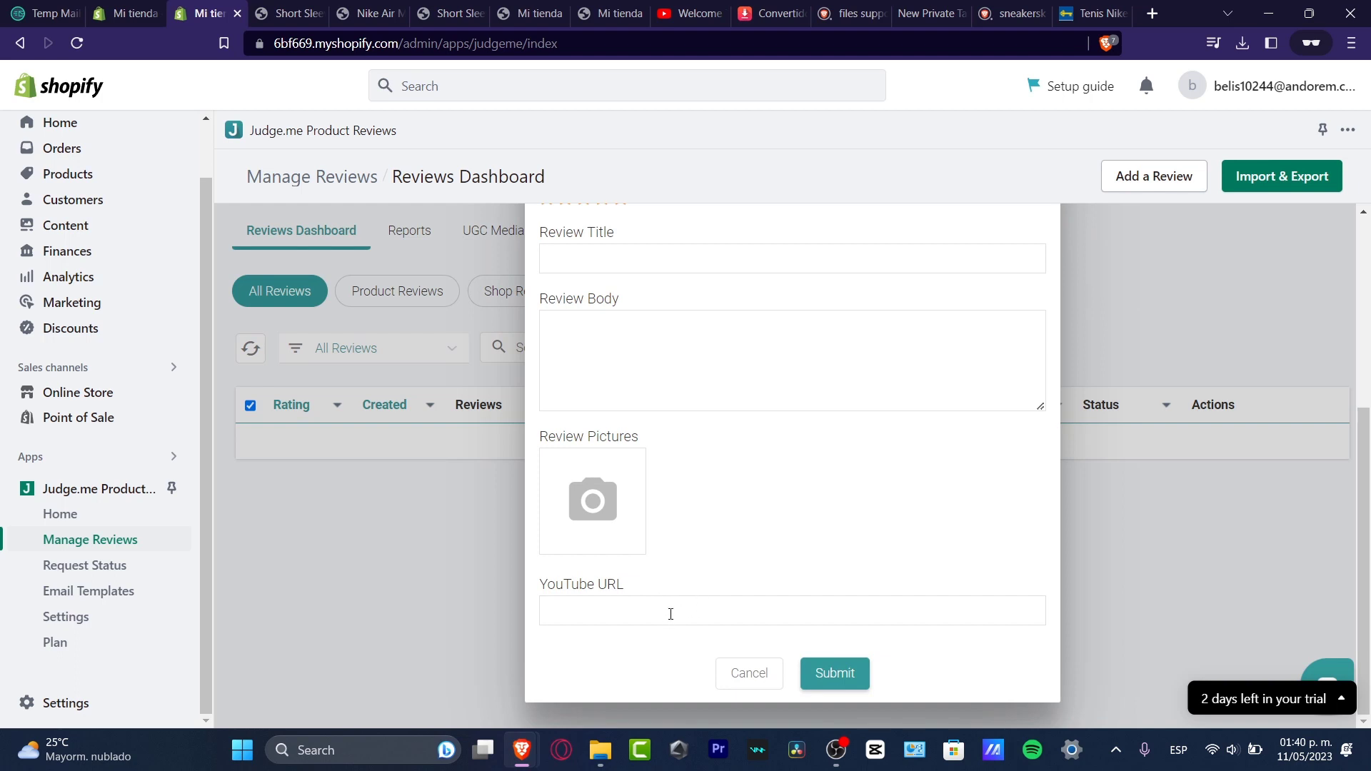
scroll(821, 530, "up", 5)
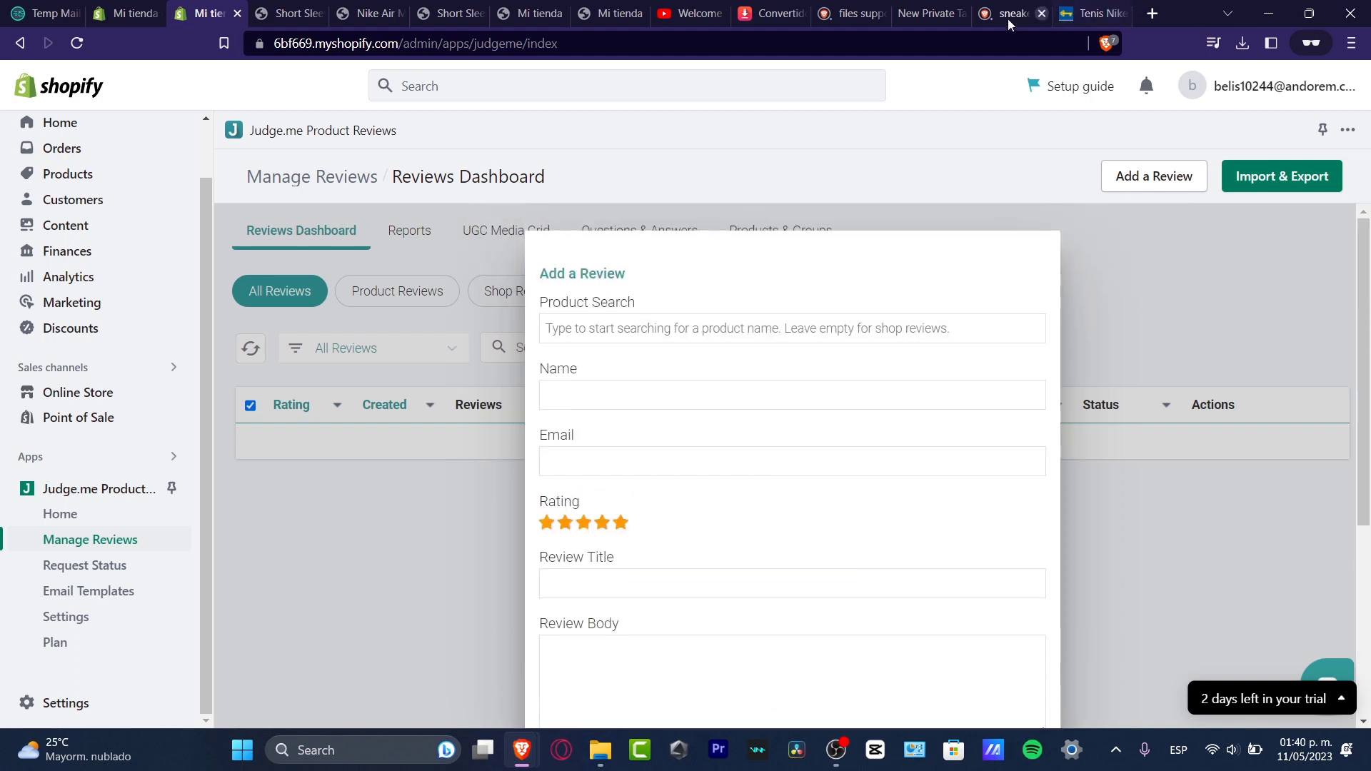
left_click(680, 338)
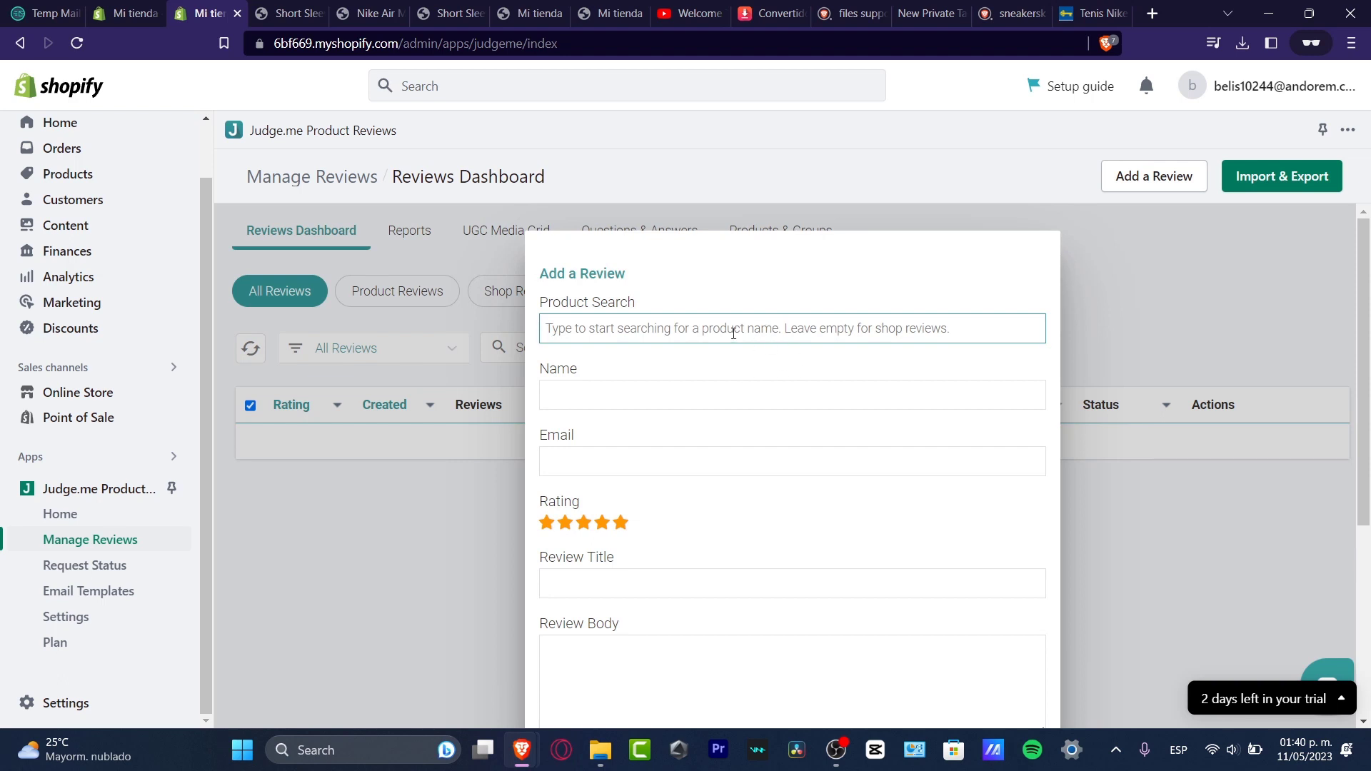
type("nike")
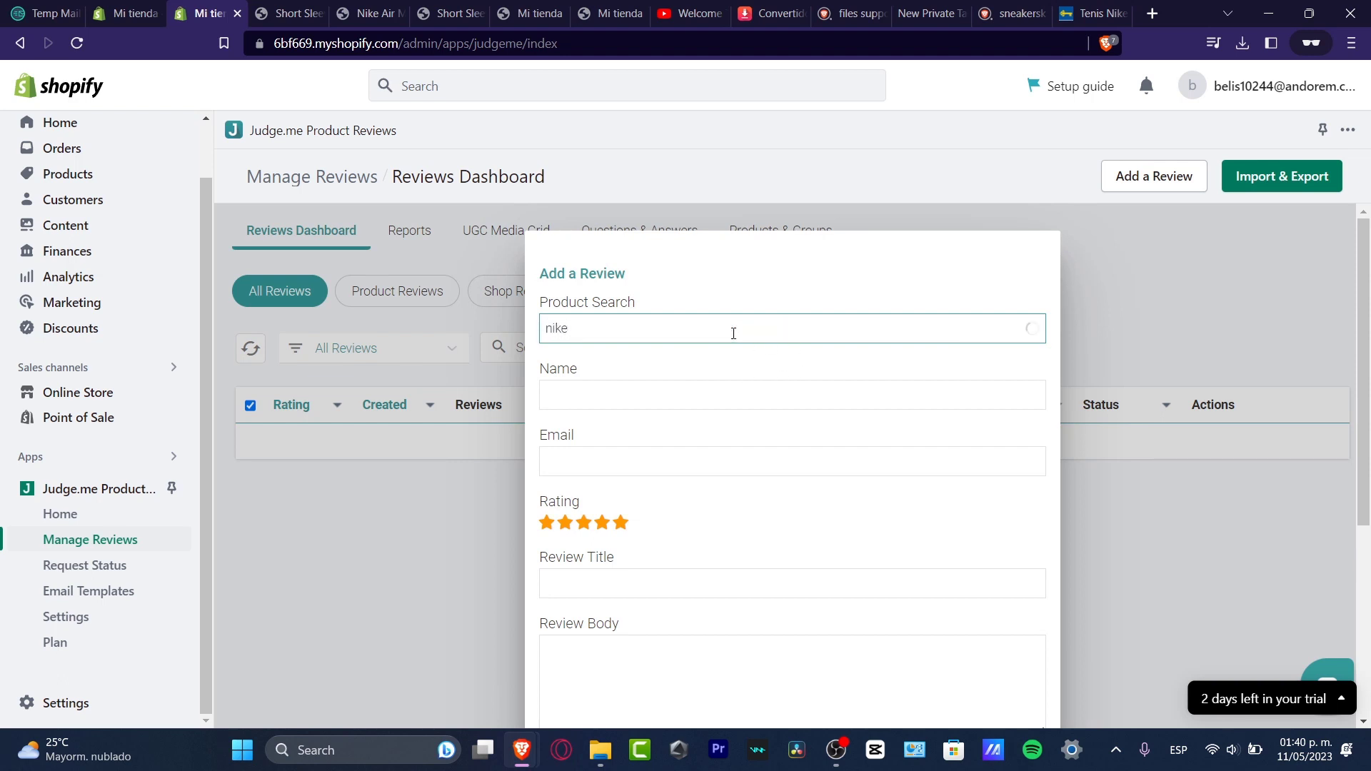
left_click(756, 358)
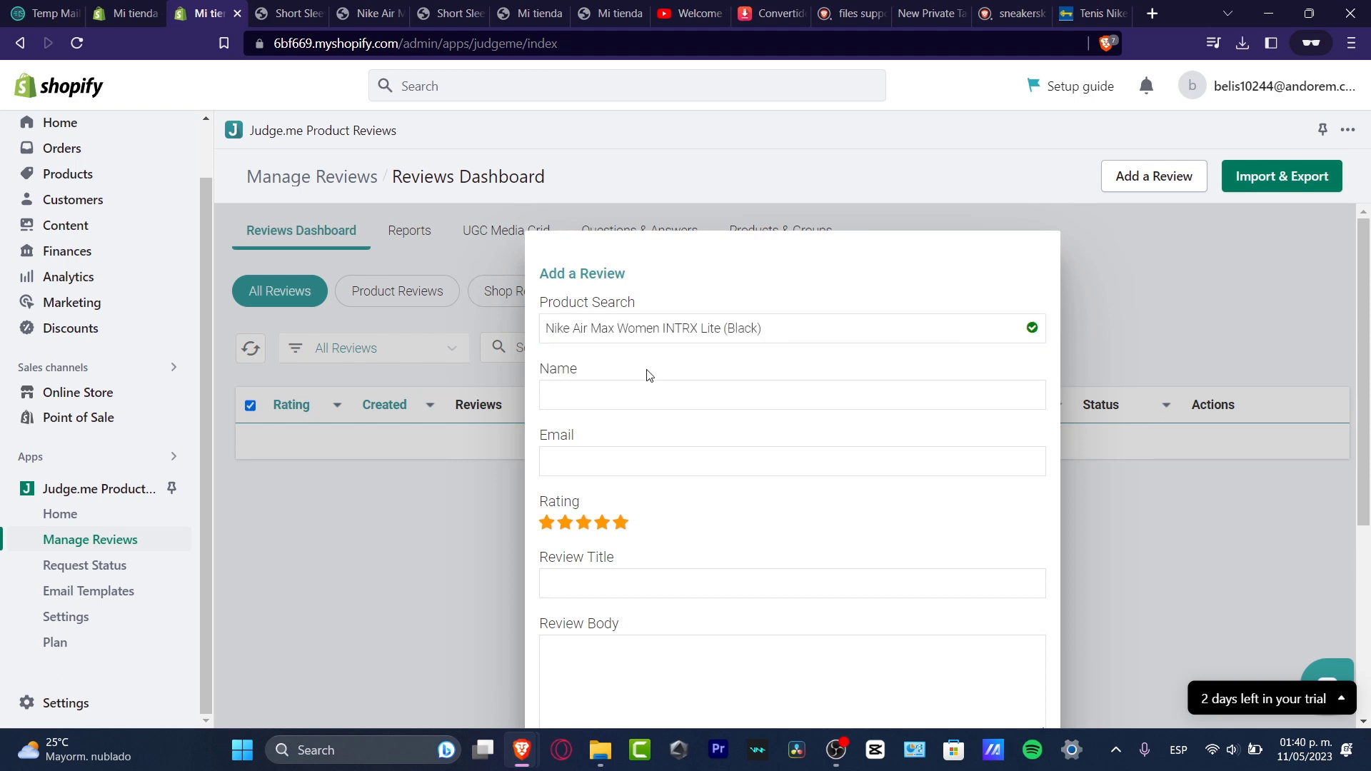
- Fill in the reviewer's name and e-mail and rate the product five stars
left_click(668, 391)
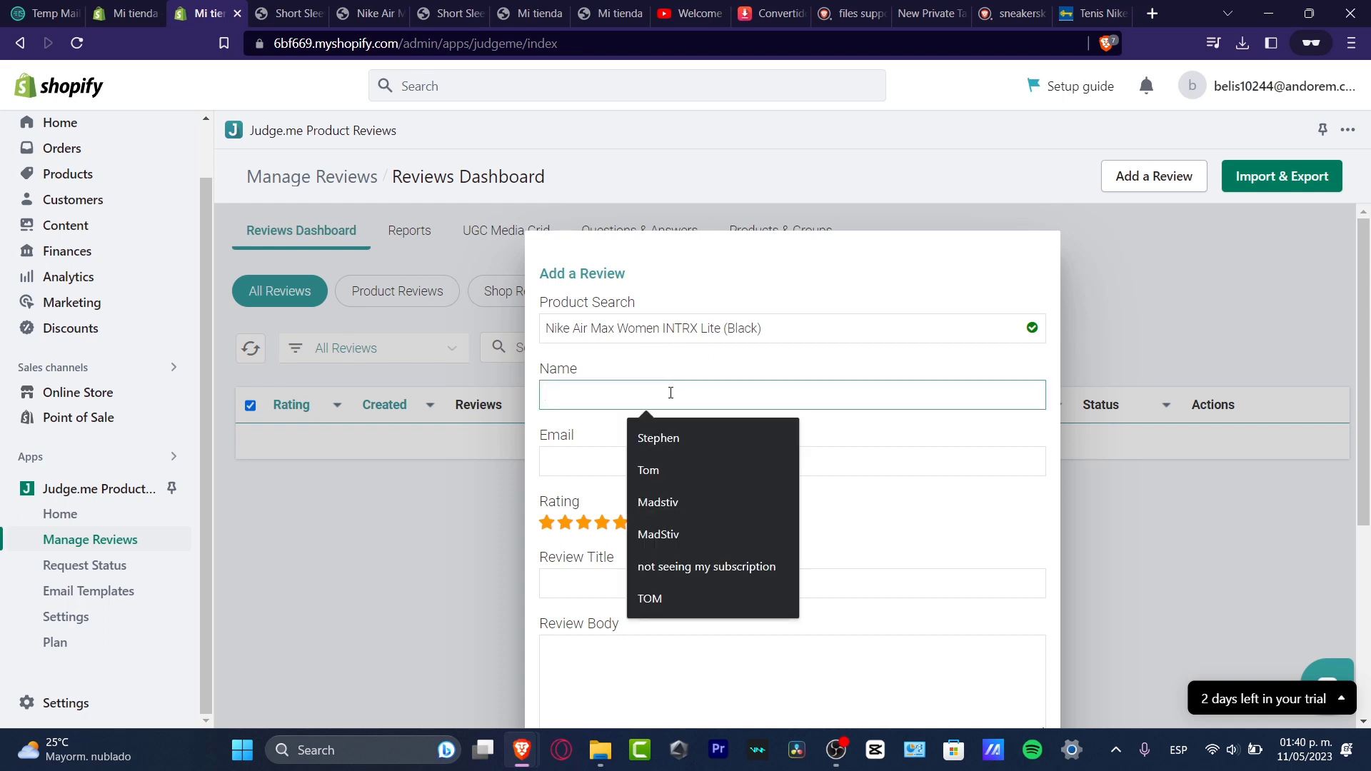
left_click(717, 477)
left_click(621, 461)
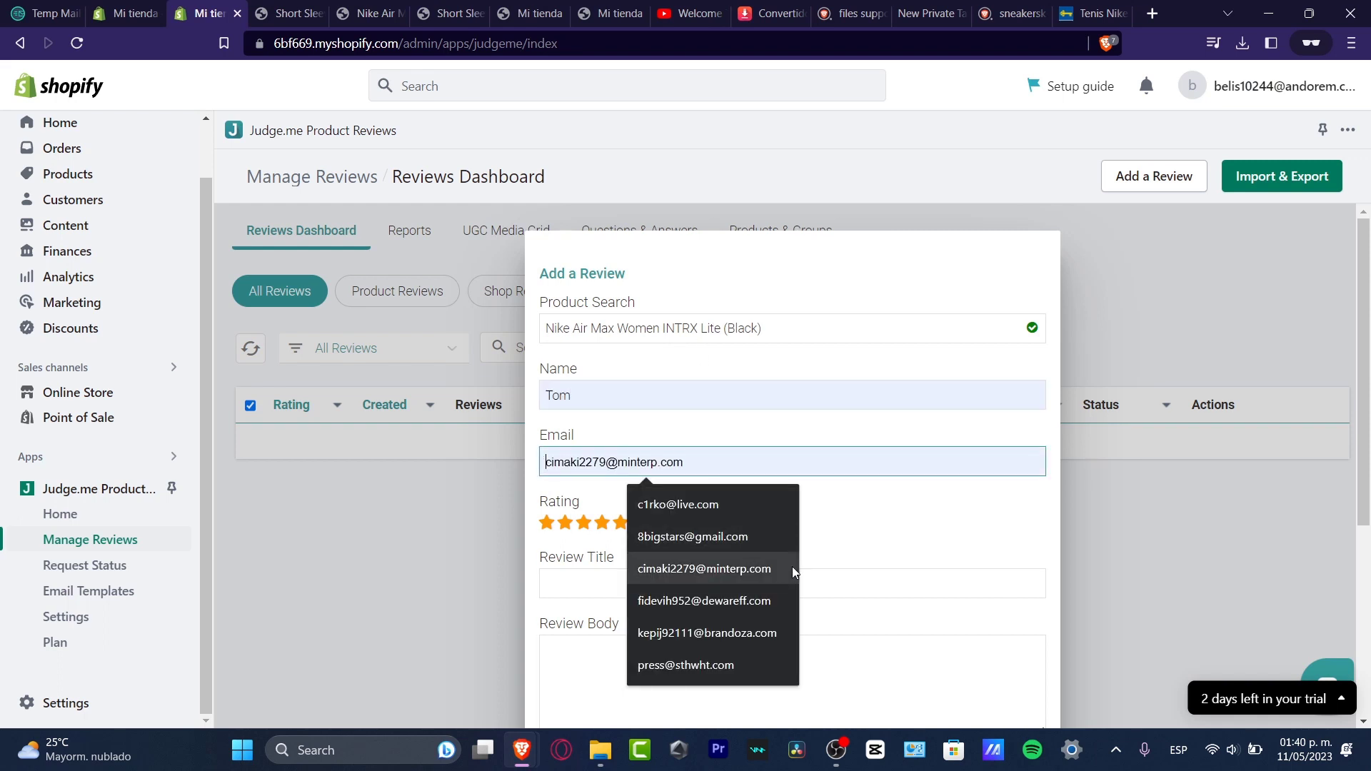
left_click(772, 568)
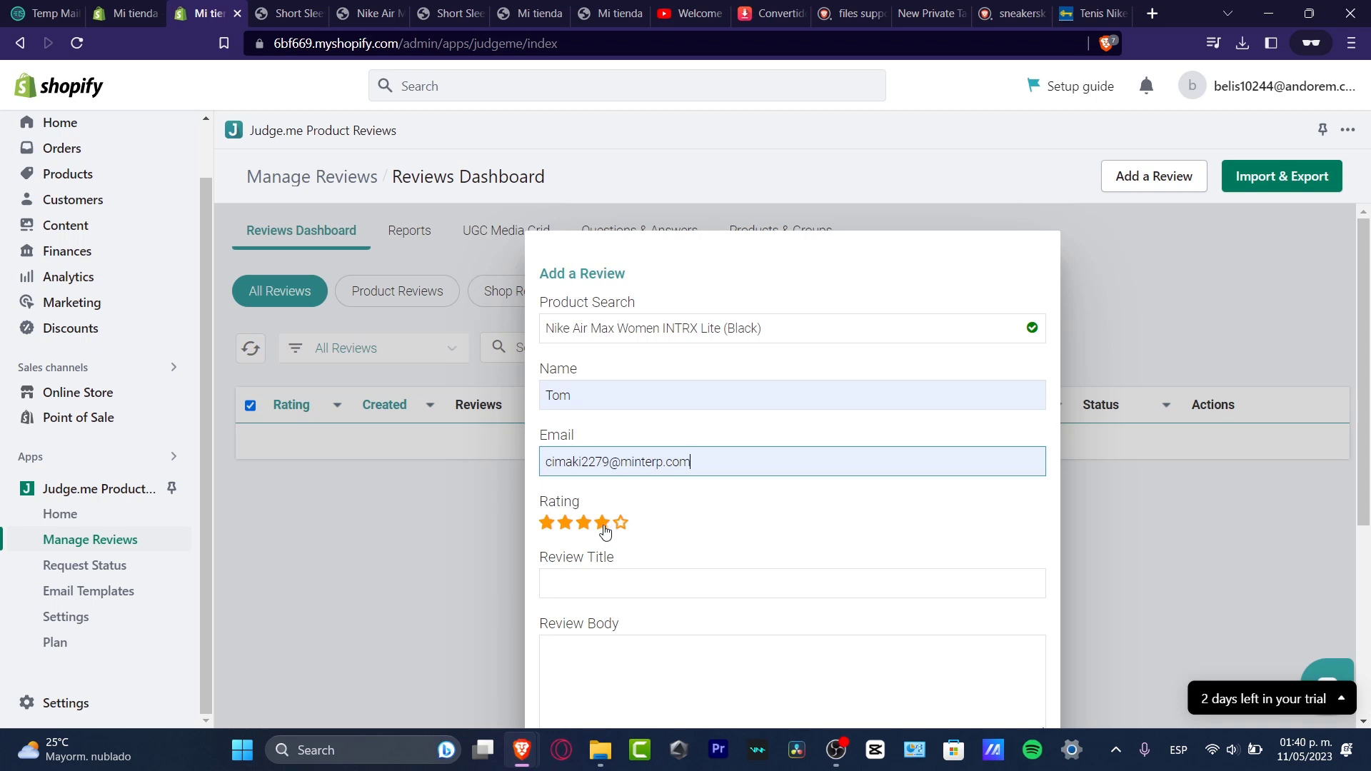
left_click(621, 524)
- Title the review "Absolutely Great product!" and write the body "I do love that I have this sneakers with me, absolutely awesome"
left_click(709, 581)
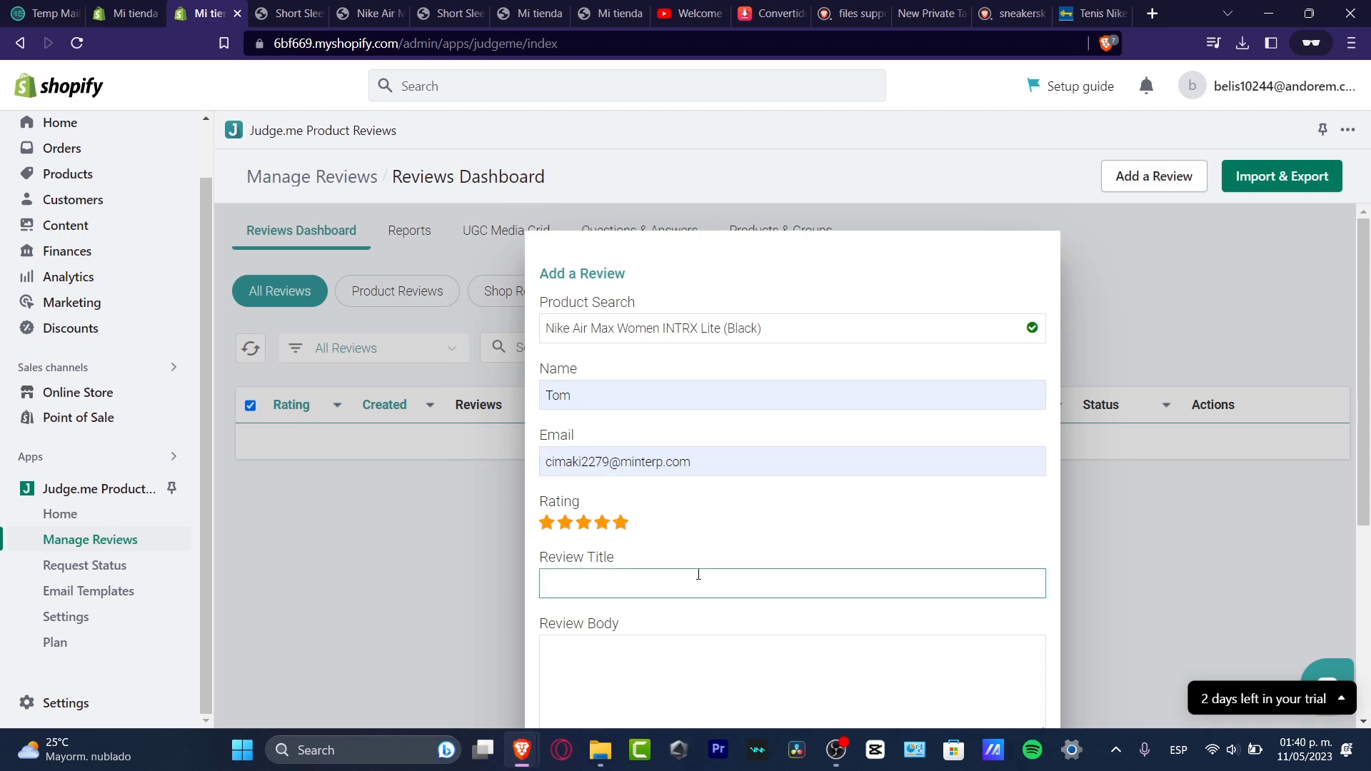
type("Absoulutely Great product!")
scroll(699, 574, "down", 3)
left_click(738, 424)
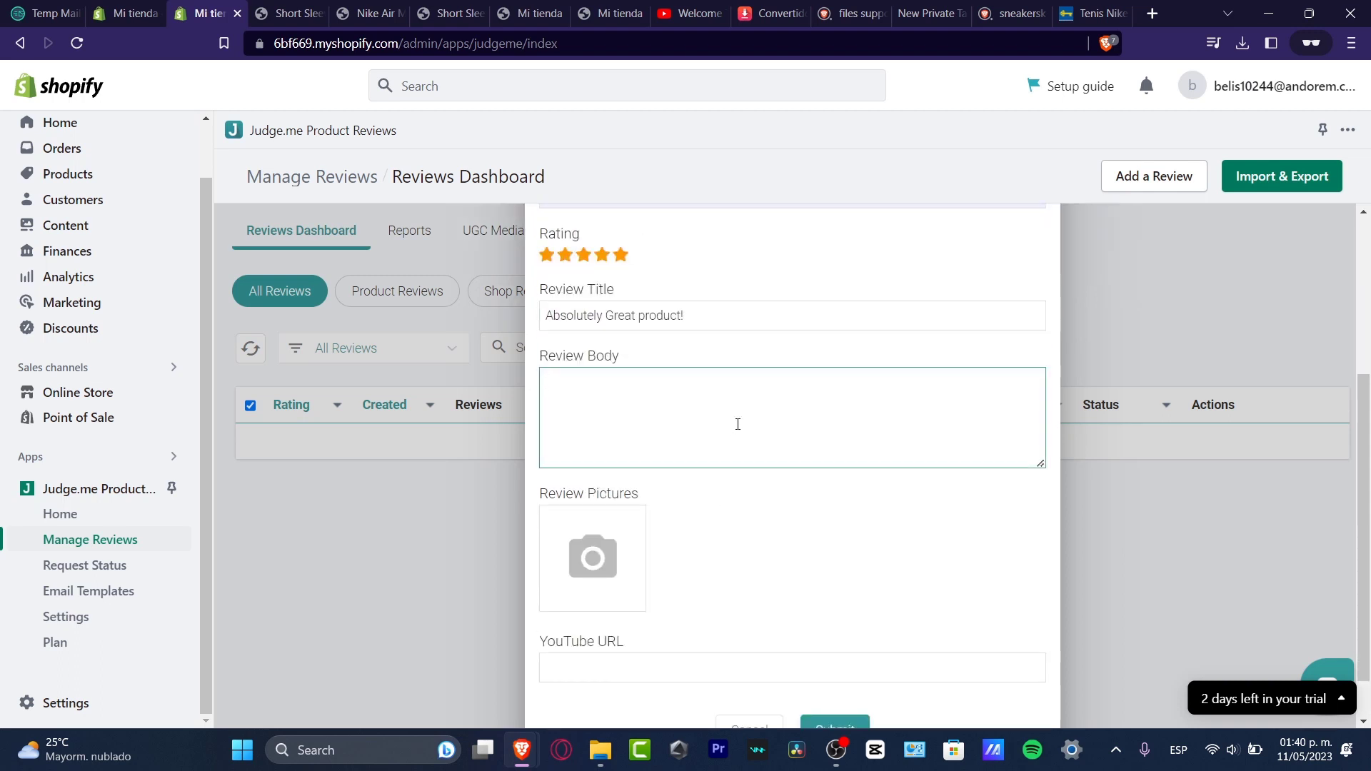
type("I do love that I have this sneakers ")
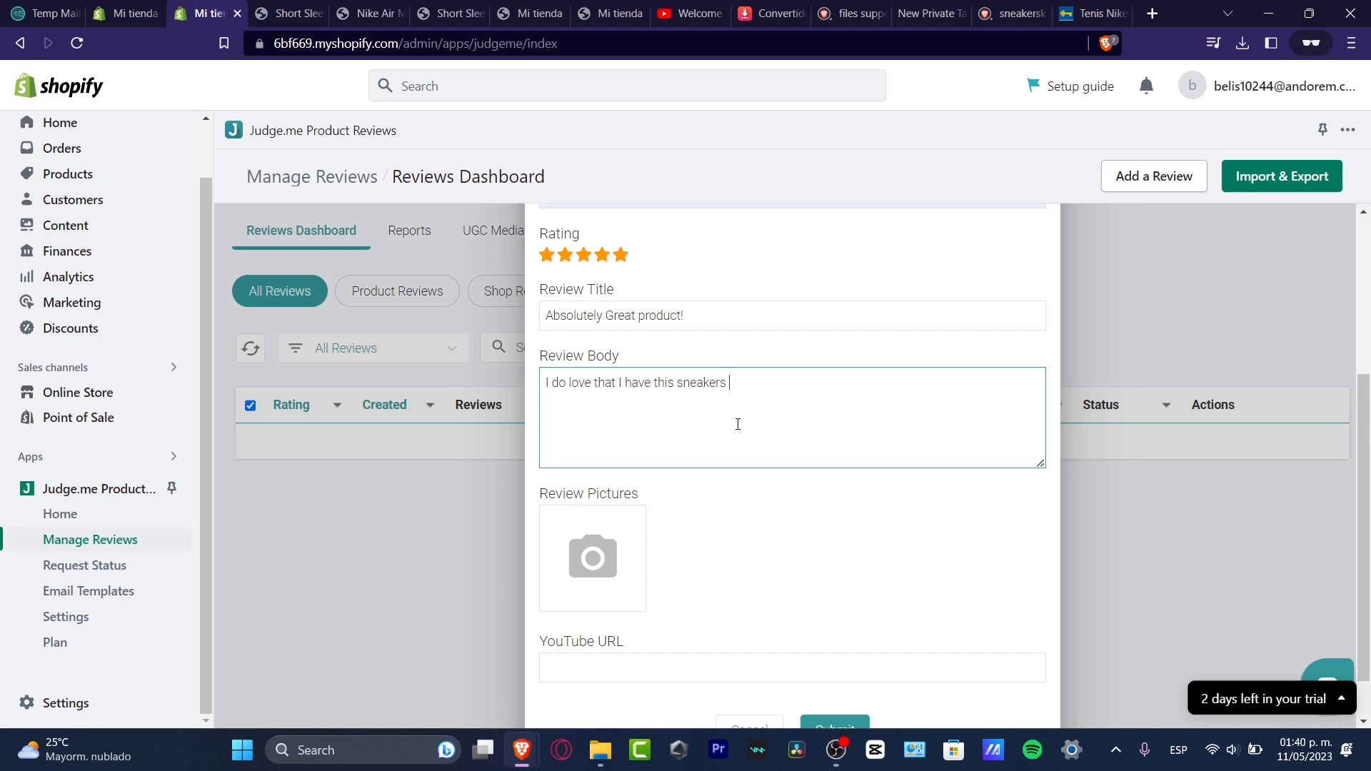
type("with me, absoluetely awesome")
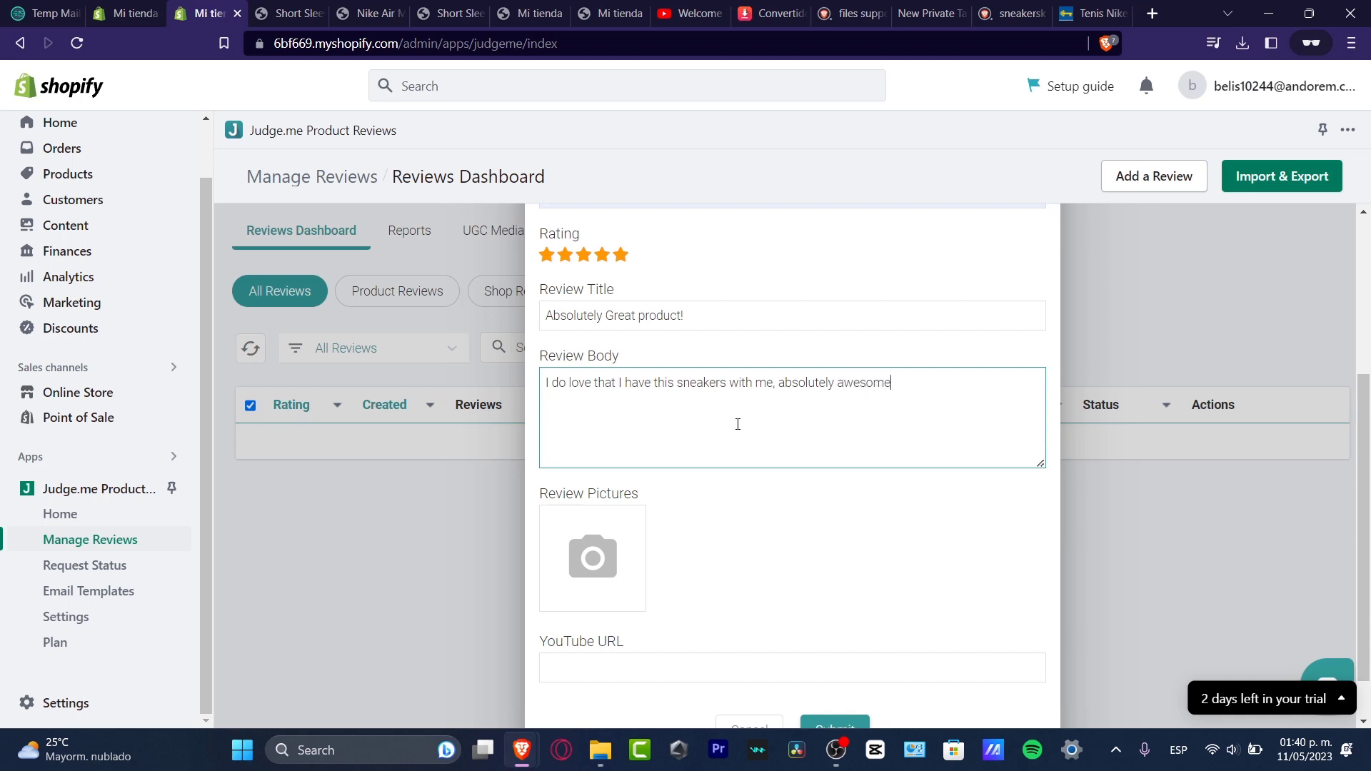
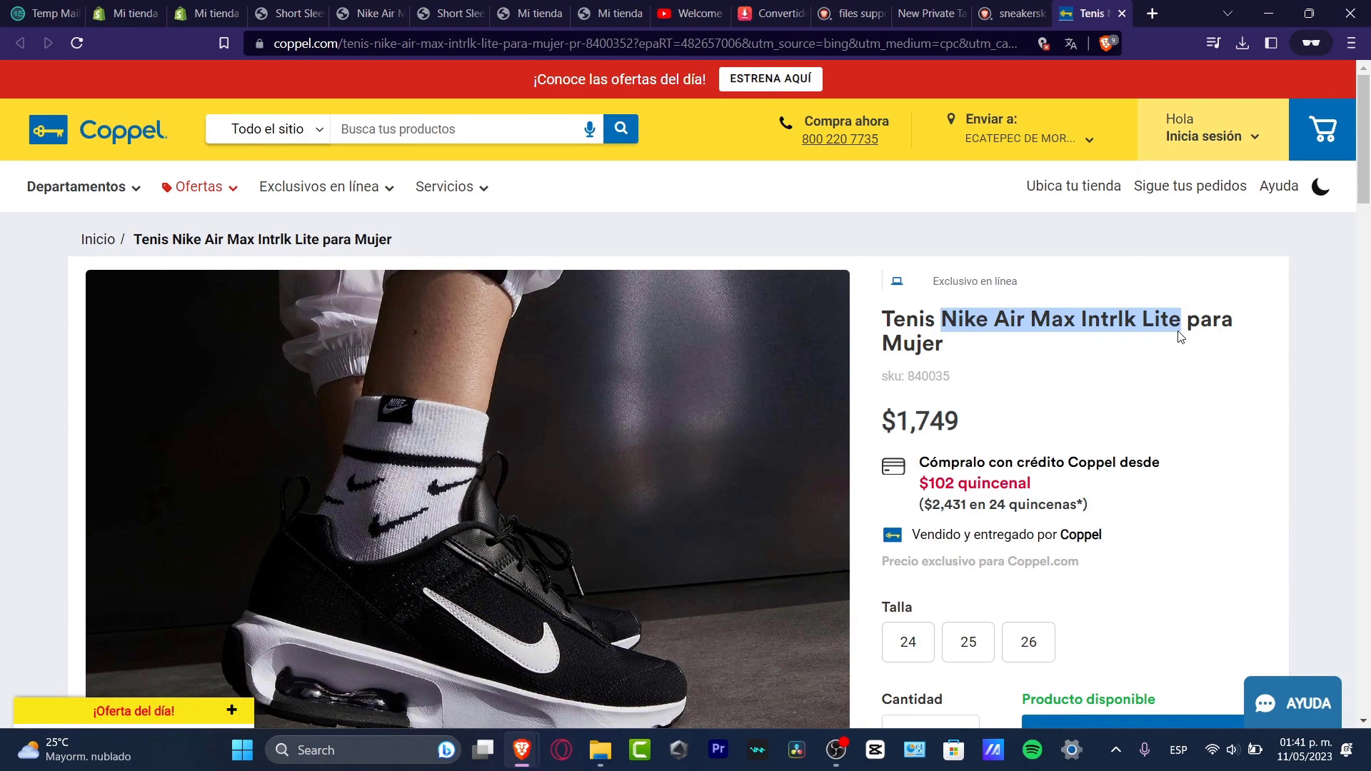
- Search the web for images of "Nike Air Max Intrlk Lite" in a new browser tab
left_click(1152, 13)
type("Nike Air Max Intrlk Lite")
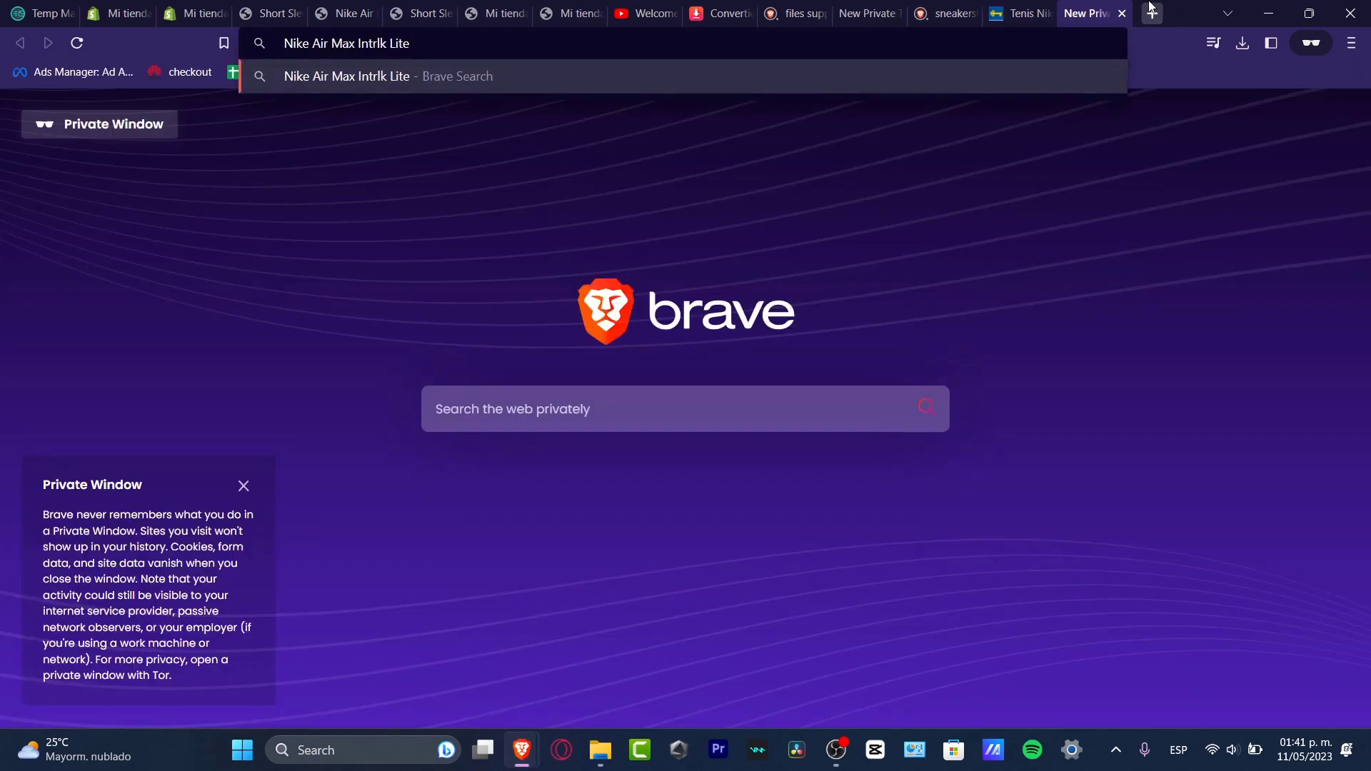
key("Return")
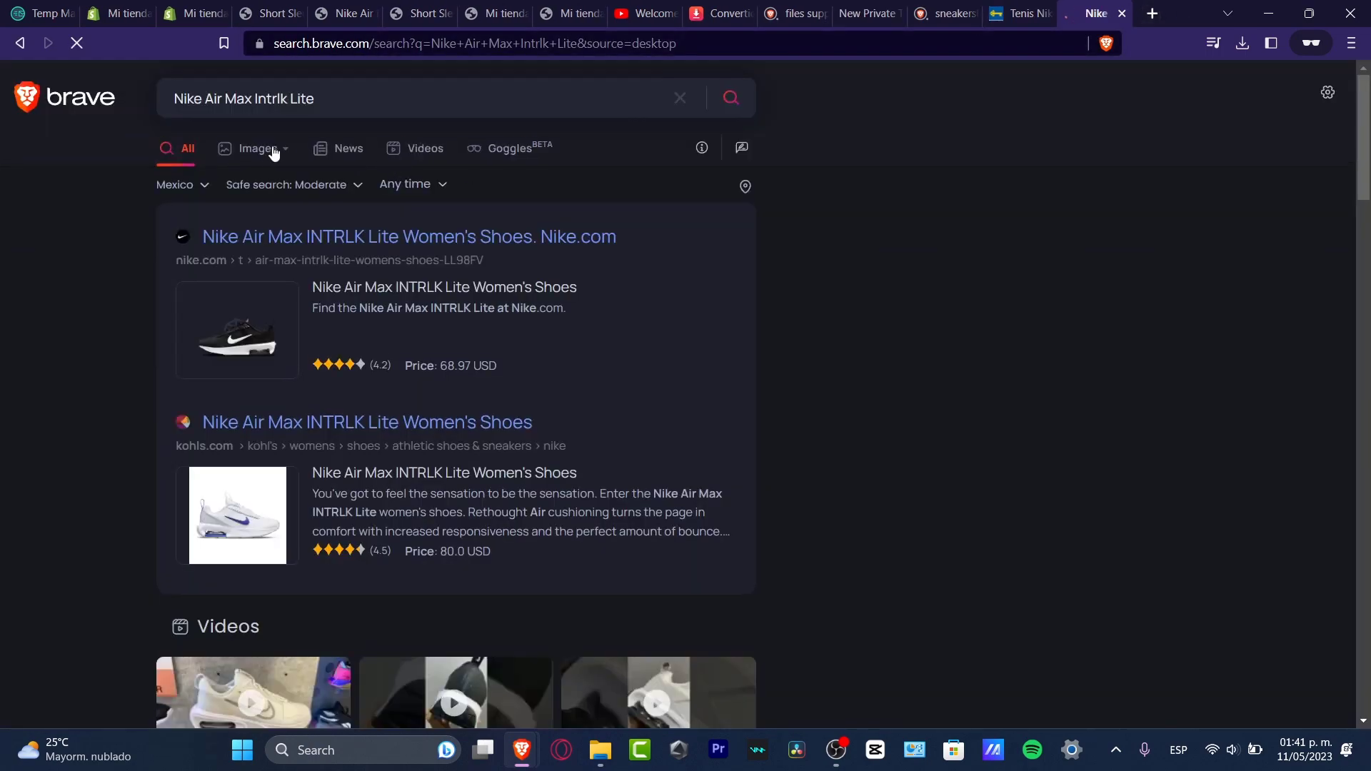
left_click(261, 149)
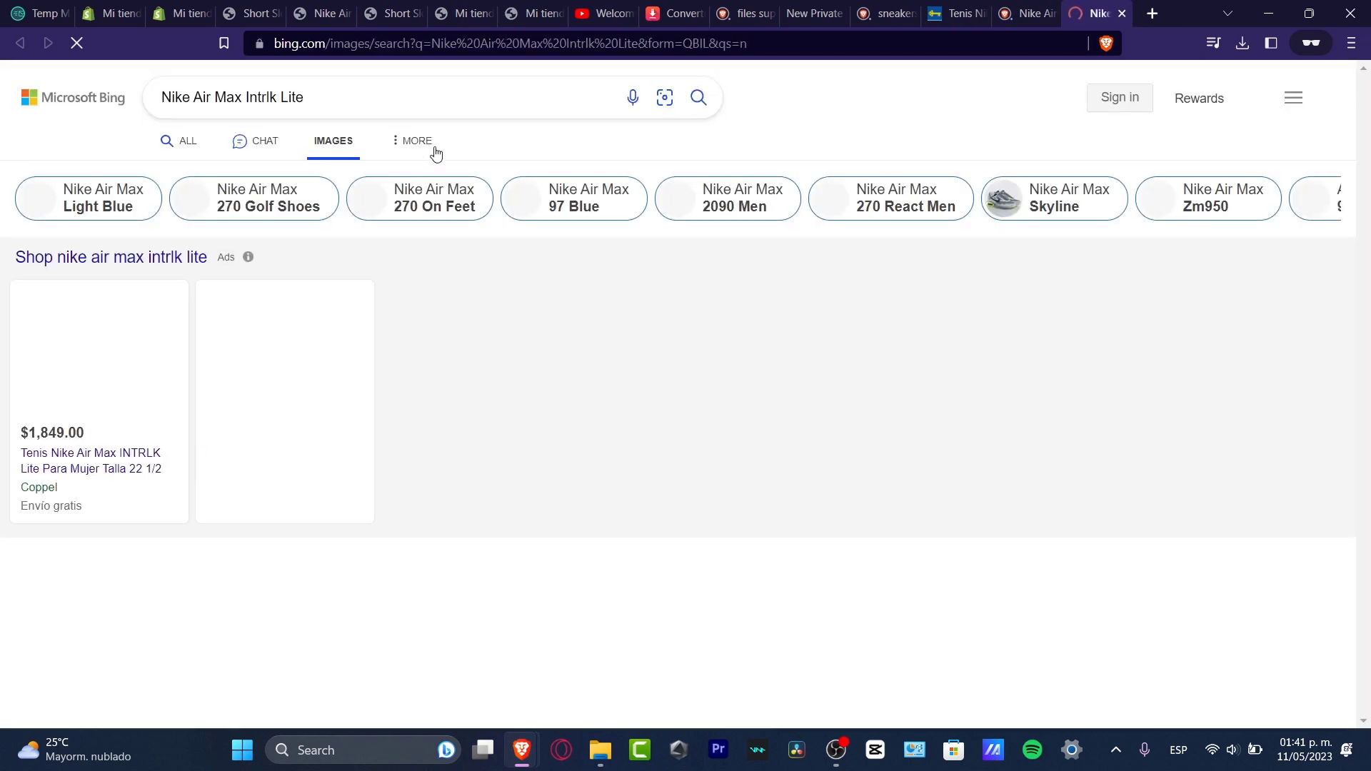
- Examine the image results, the SportsDirect photo of the black sneakers being worn, and its similar images for a suitable review picture
scroll(842, 304, "down", 5)
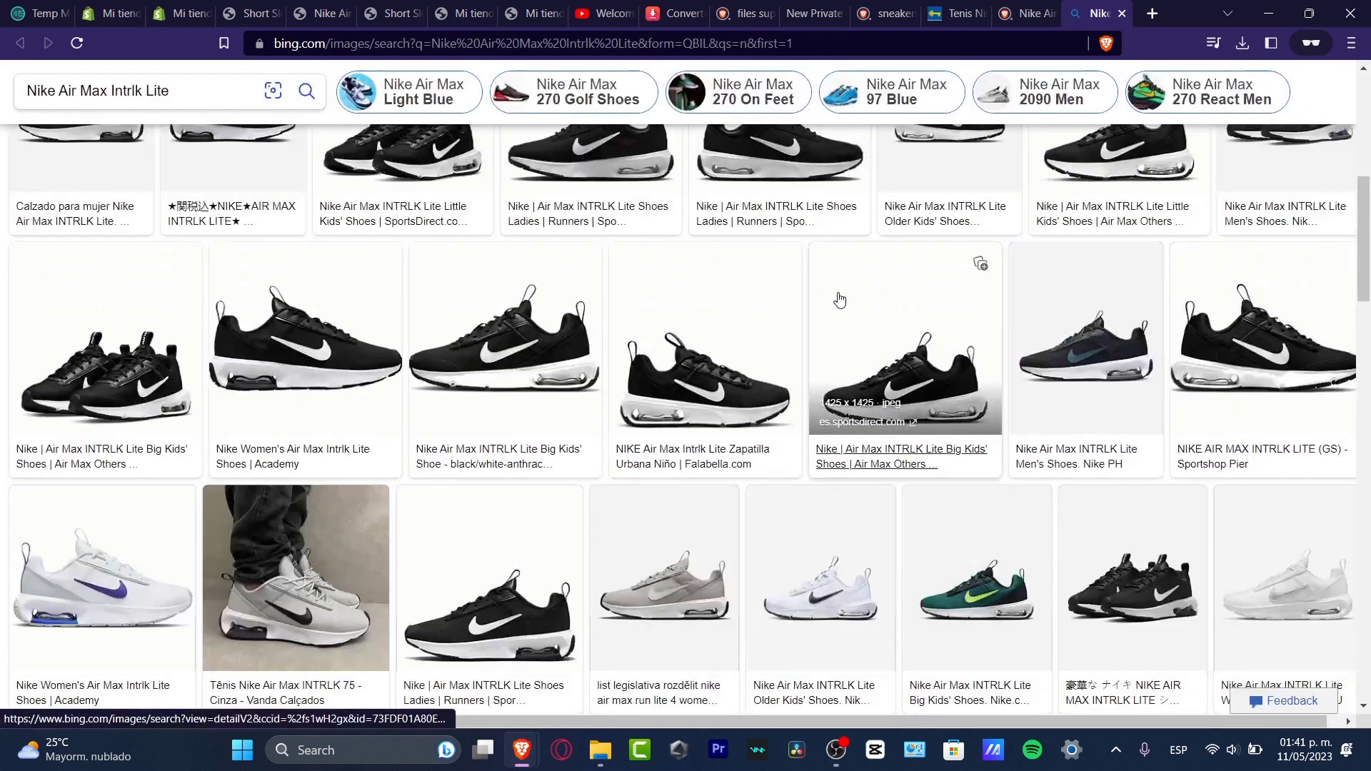
scroll(857, 315, "down", 7)
scroll(857, 322, "down", 10)
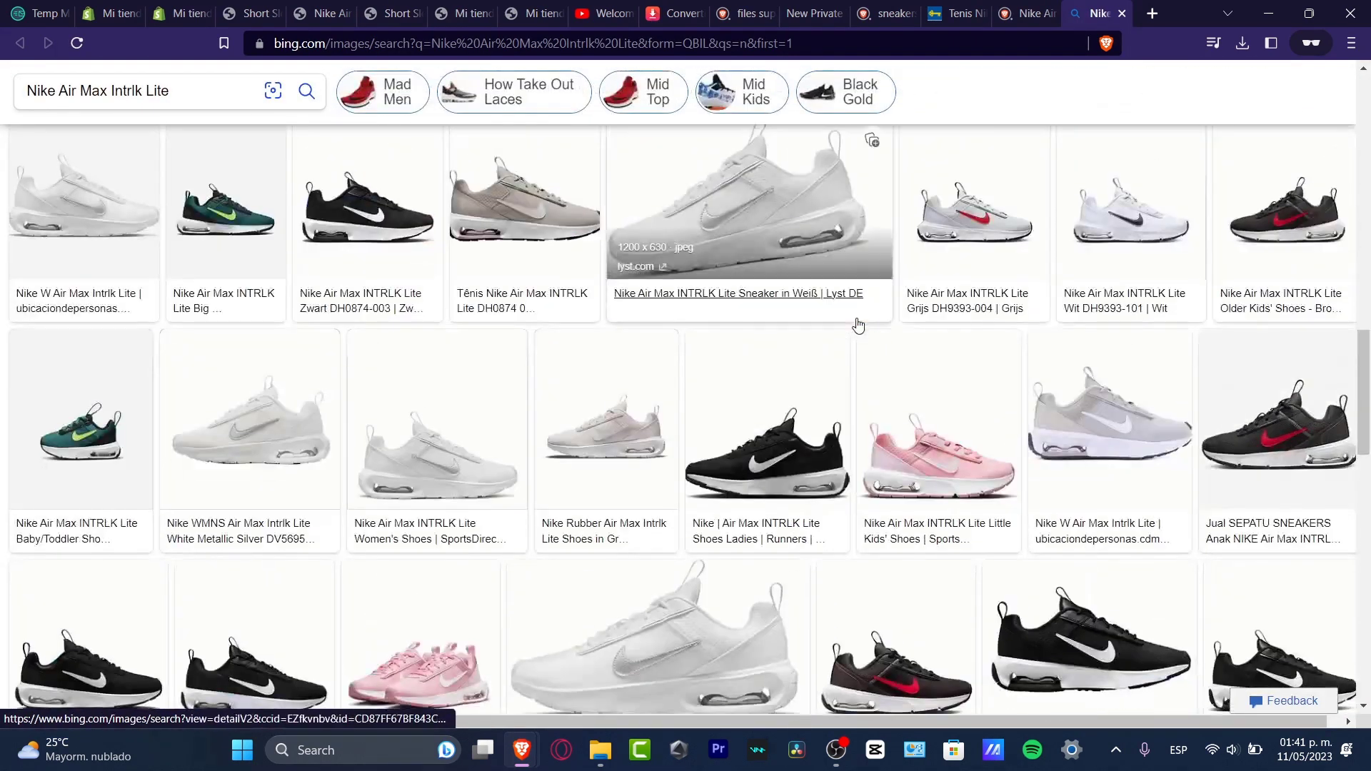
scroll(859, 326, "down", 10)
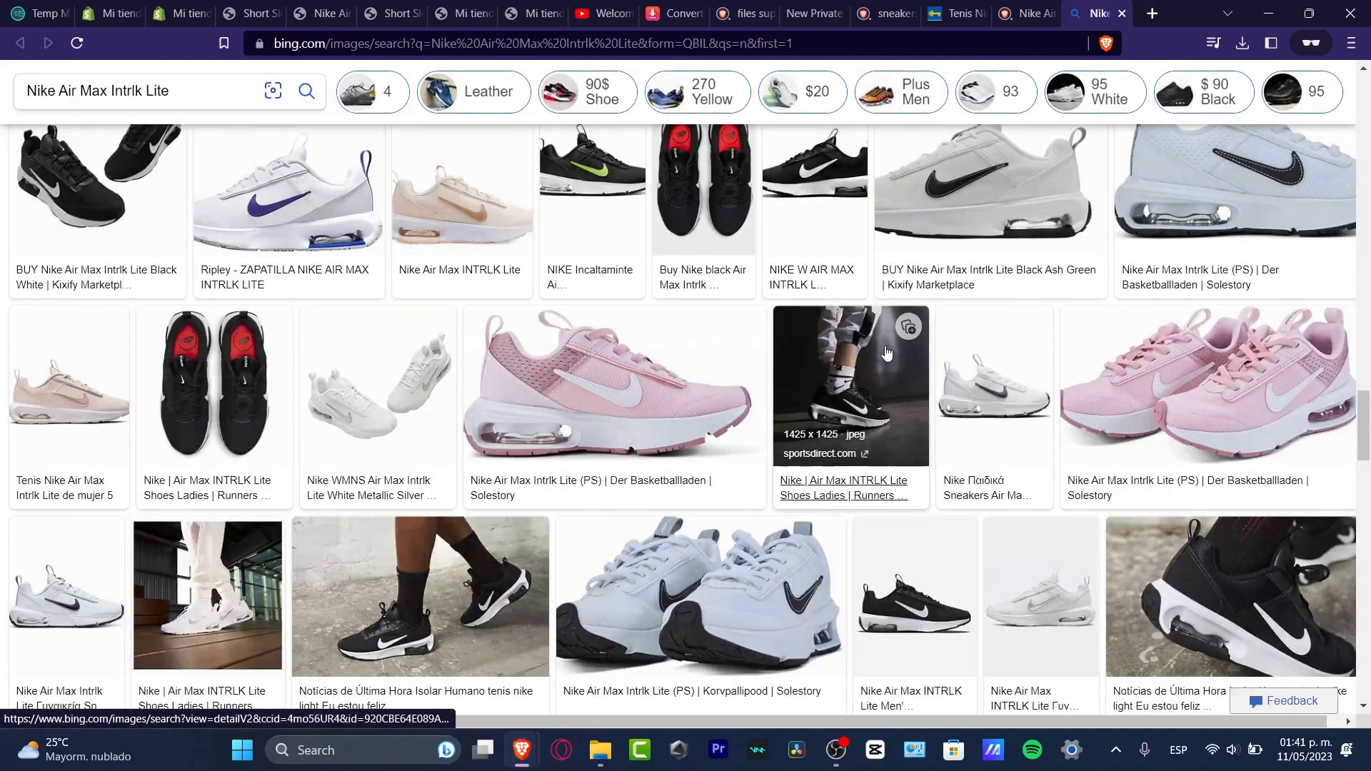
left_click(880, 384)
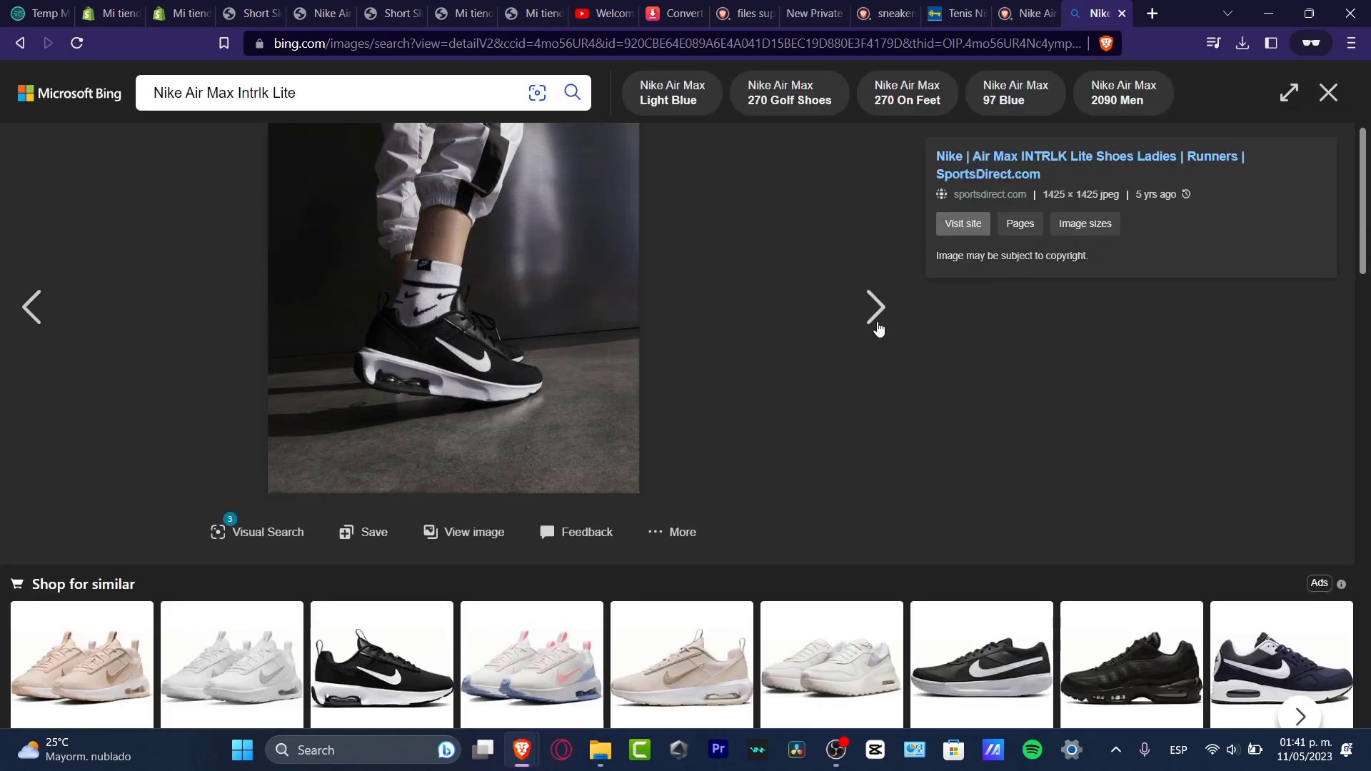
scroll(875, 318, "down", 7)
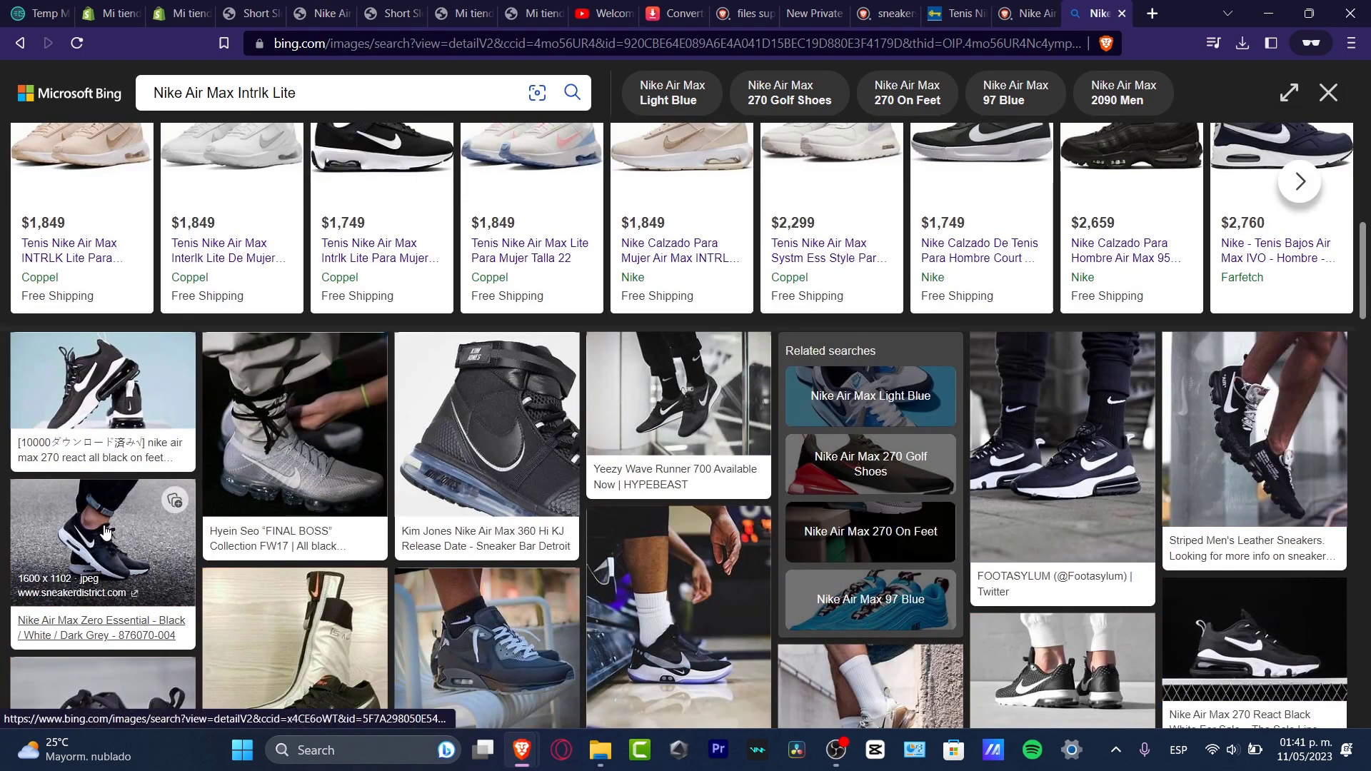
scroll(104, 530, "down", 4)
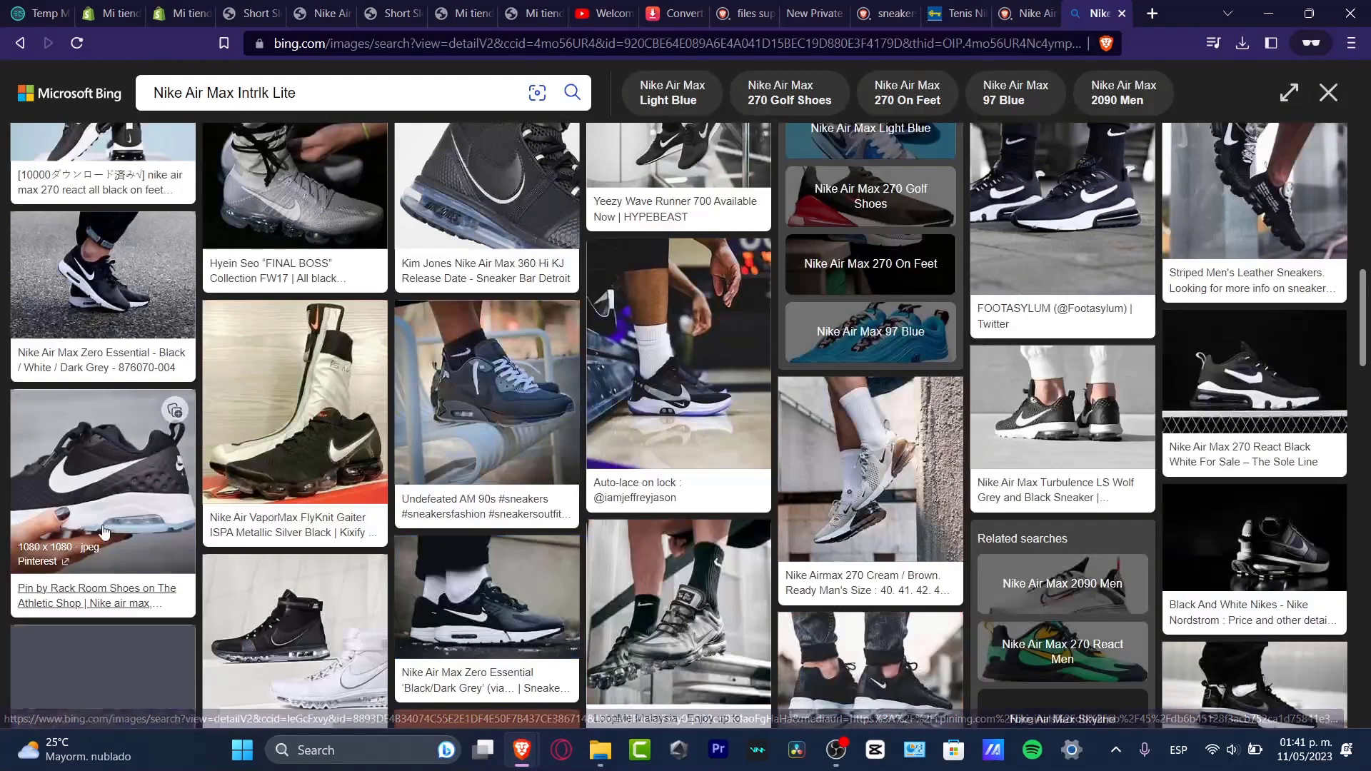
scroll(661, 659, "down", 8)
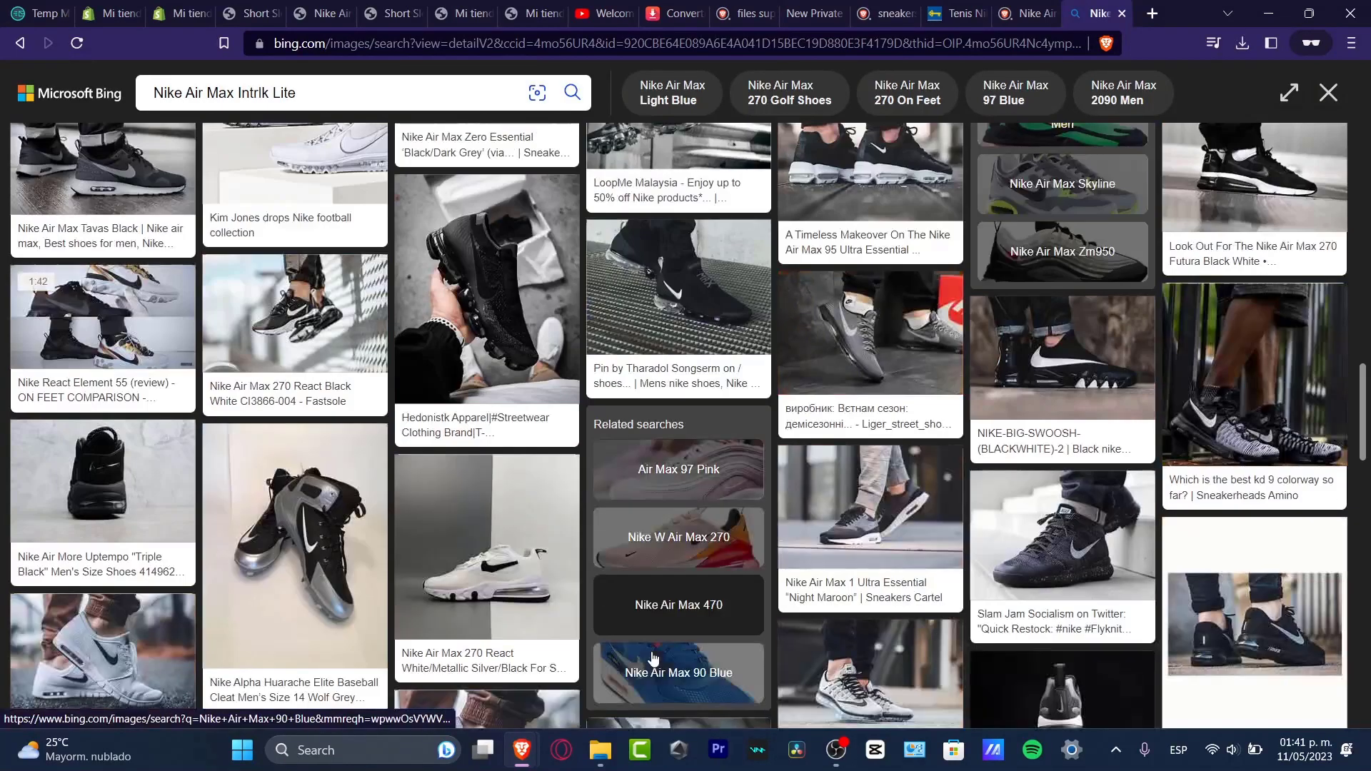
- Try to find sneaker photos on Pinterest within the private browser window
left_click(550, 51)
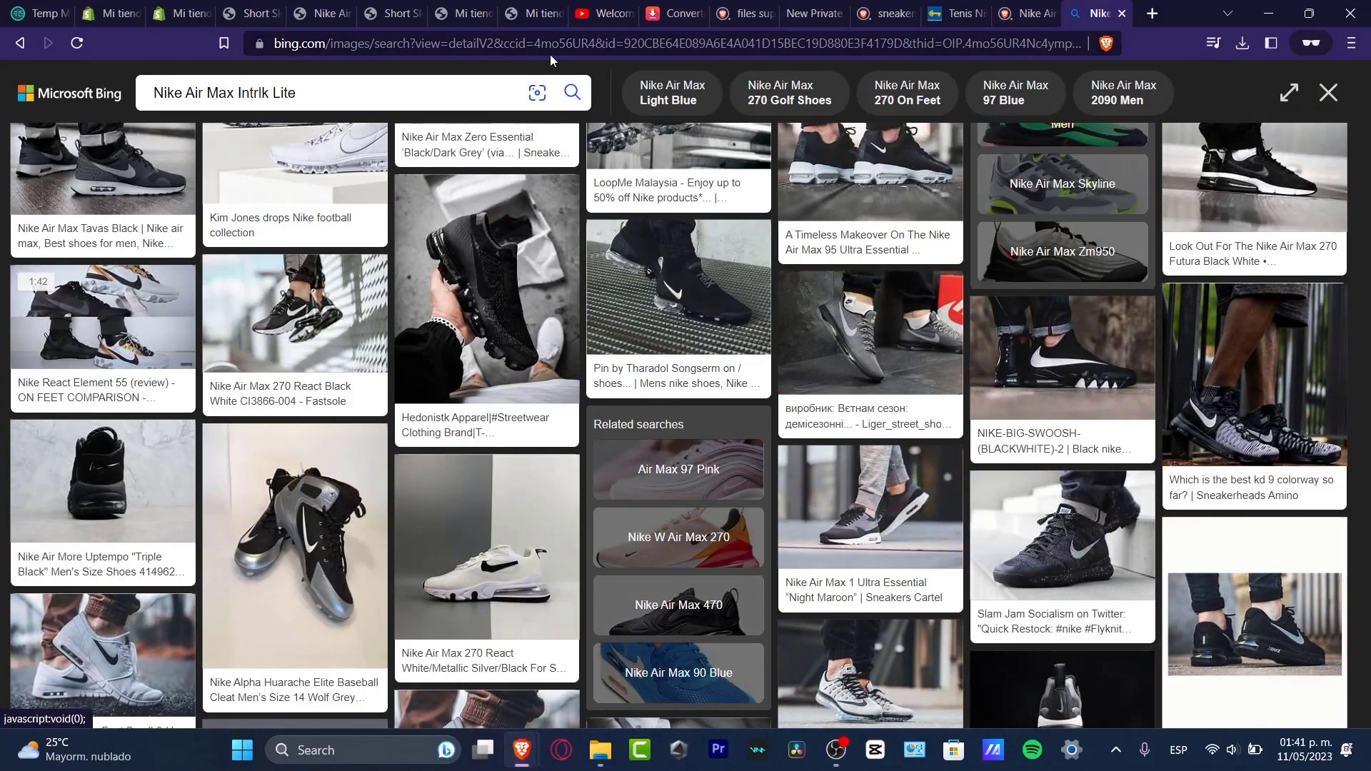
type("pinterest")
key("Return")
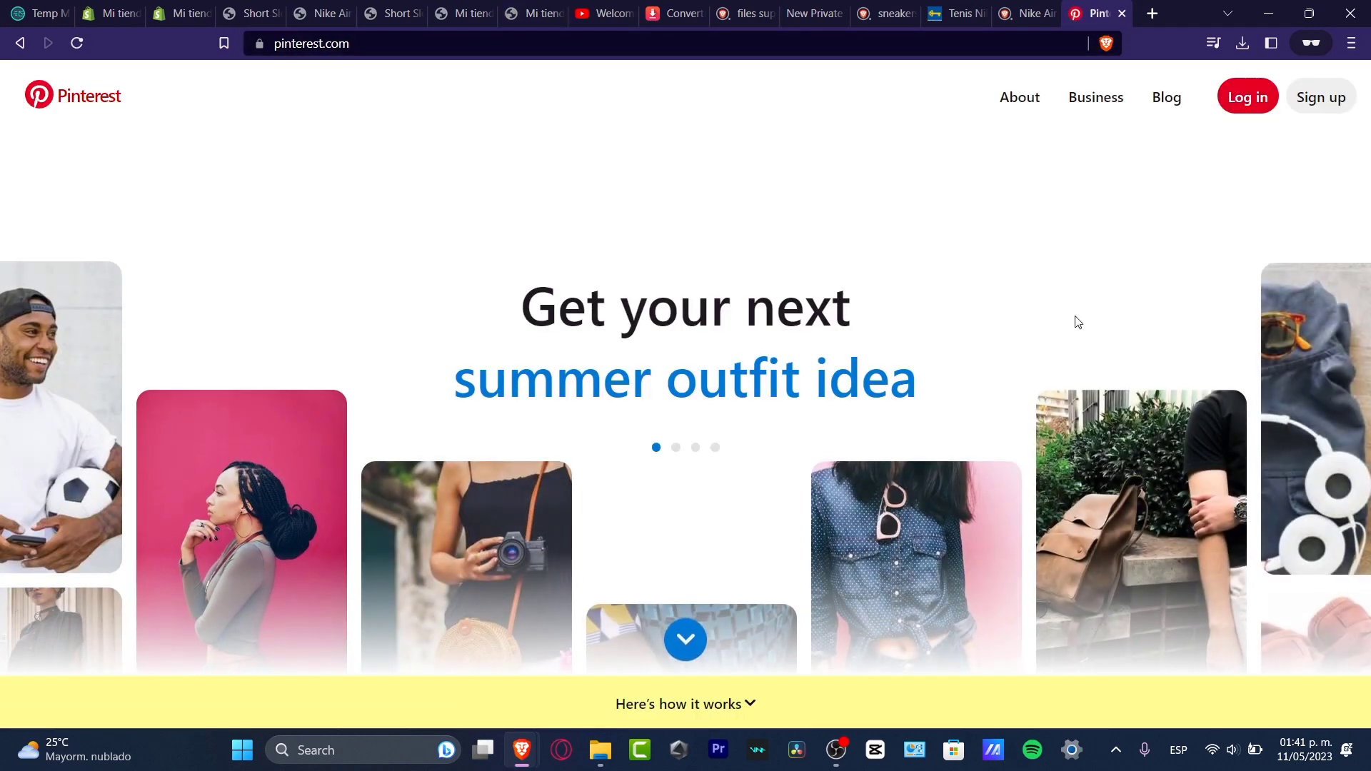
left_click(685, 631)
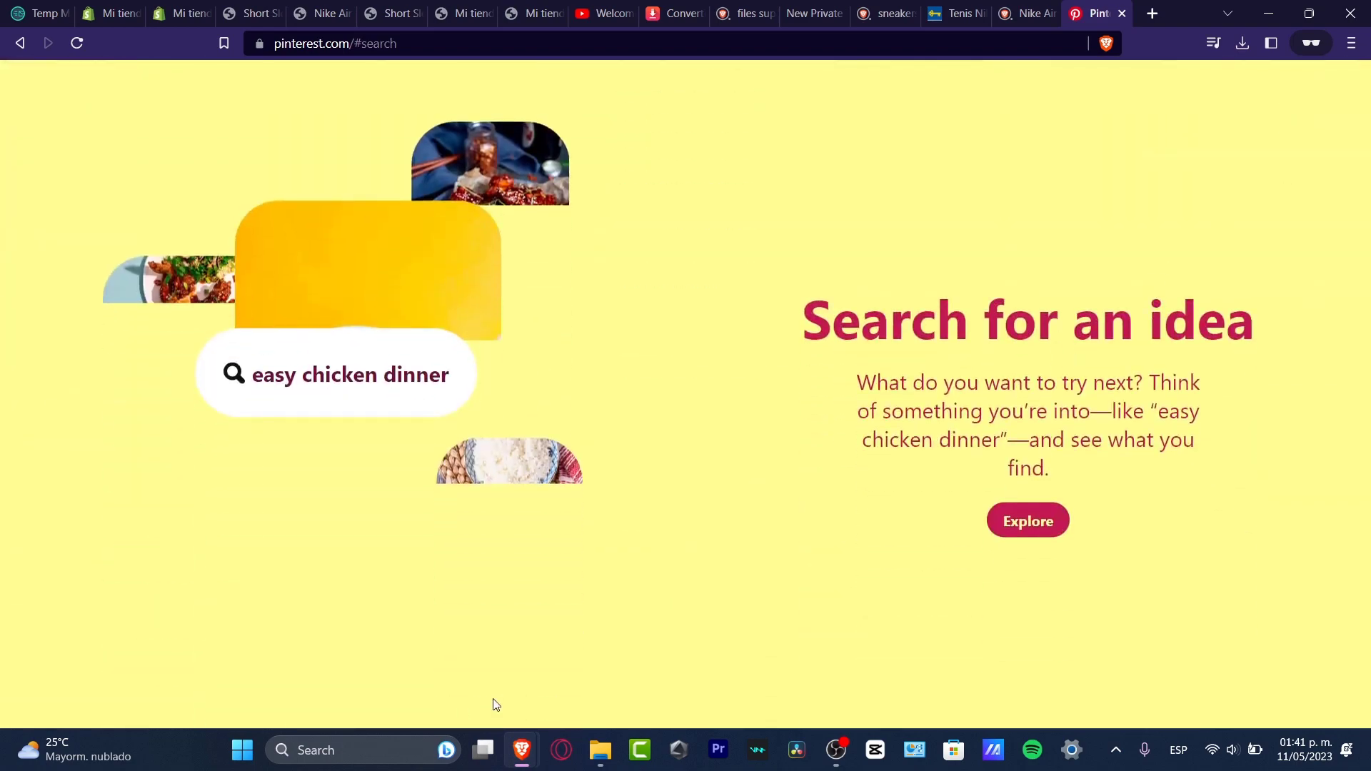
- Switch to the regular browser window, open pinterest.com in a new tab and search it for "Nike Air Max Intrlk Lite", dismissing the notification request
mouse_move(522, 758)
left_click(425, 653)
key("ctrl+t")
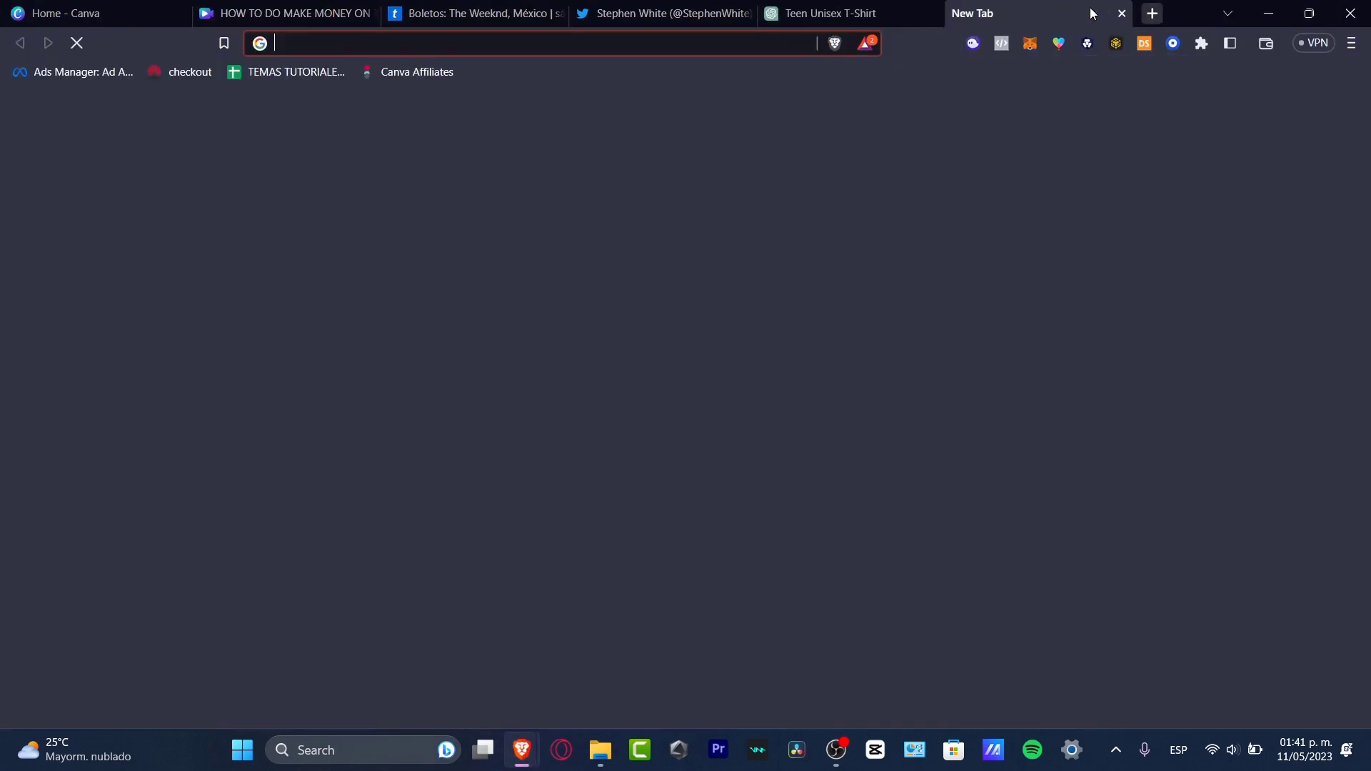
type("pinterest.com")
key("Return")
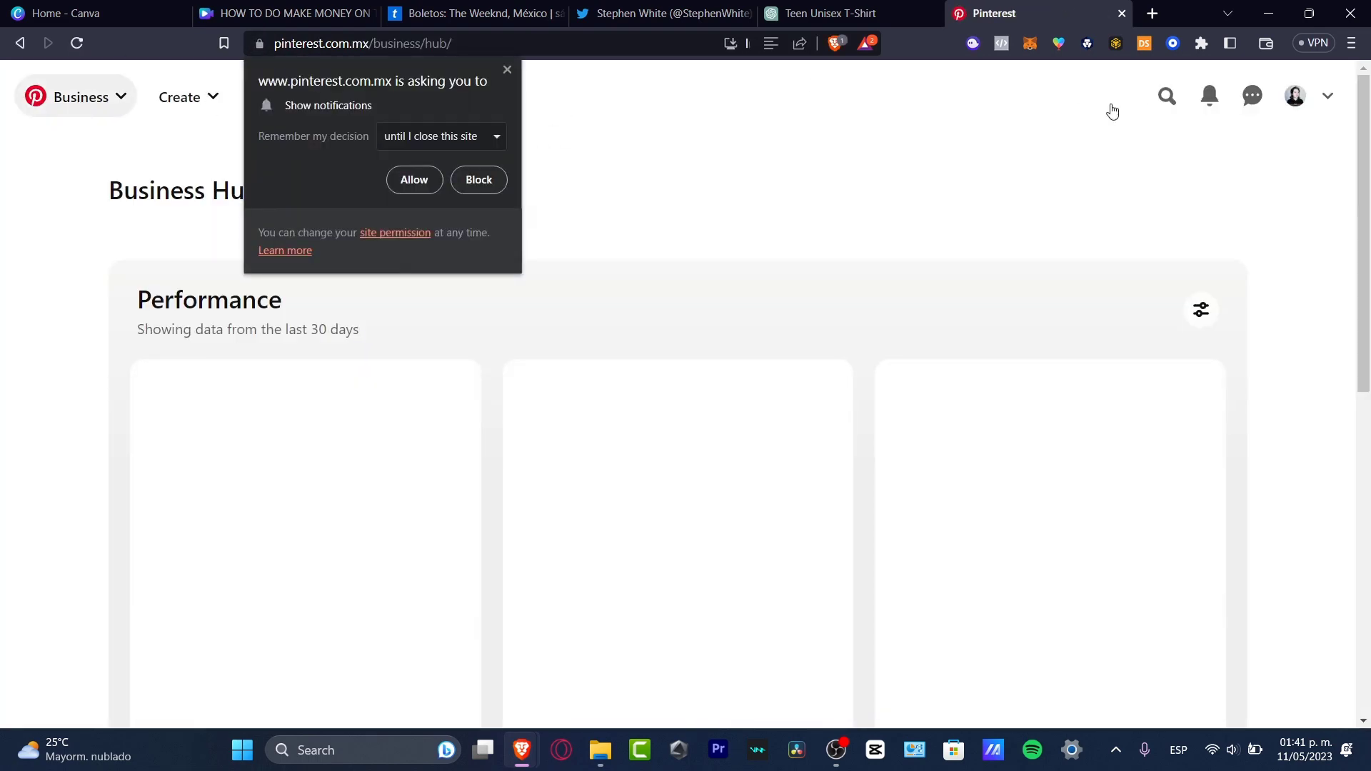
left_click(1159, 109)
type("Nike Air Max Intrlk Lite")
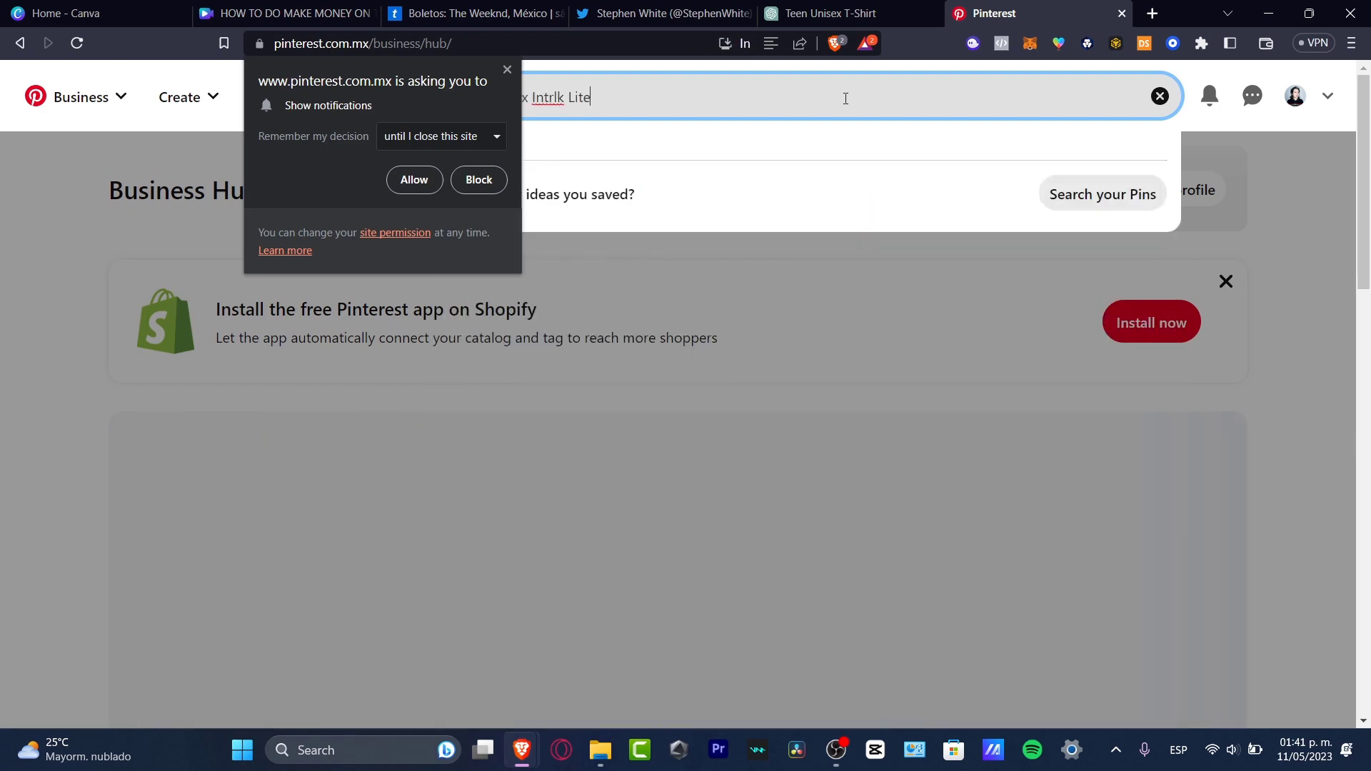
key("Return")
left_click(507, 69)
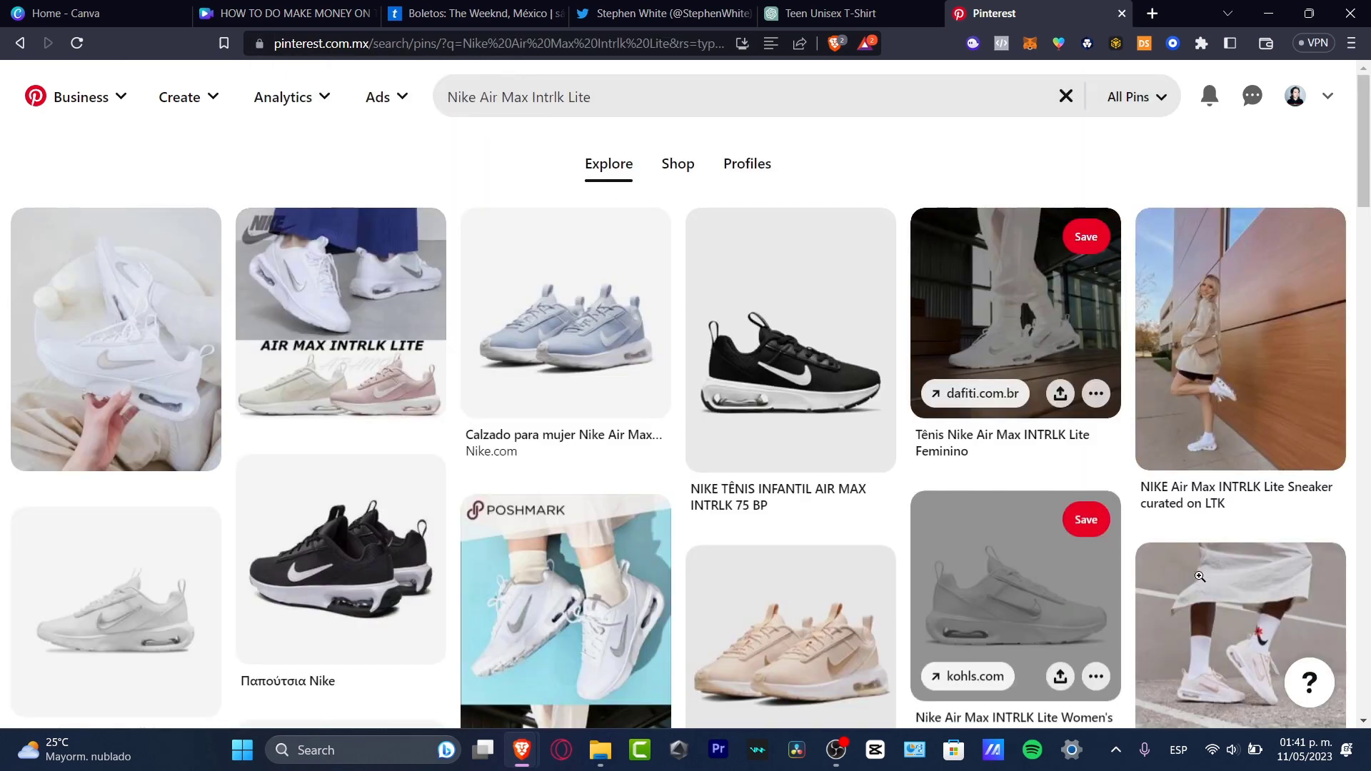
- Find a Pinterest photo of the black sneakers on a wooden floor, and return to the private browser window
scroll(1060, 594, "down", 10)
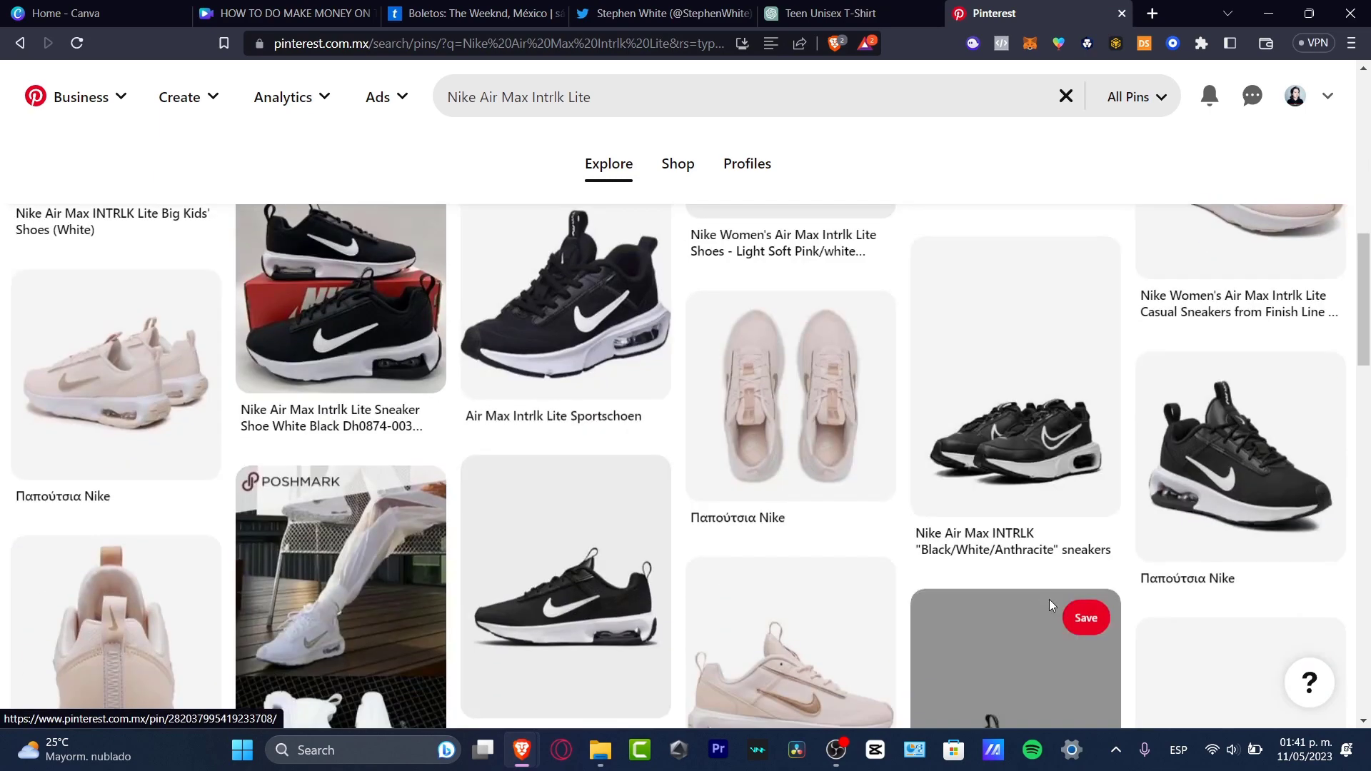
left_click(529, 753)
left_click(479, 670)
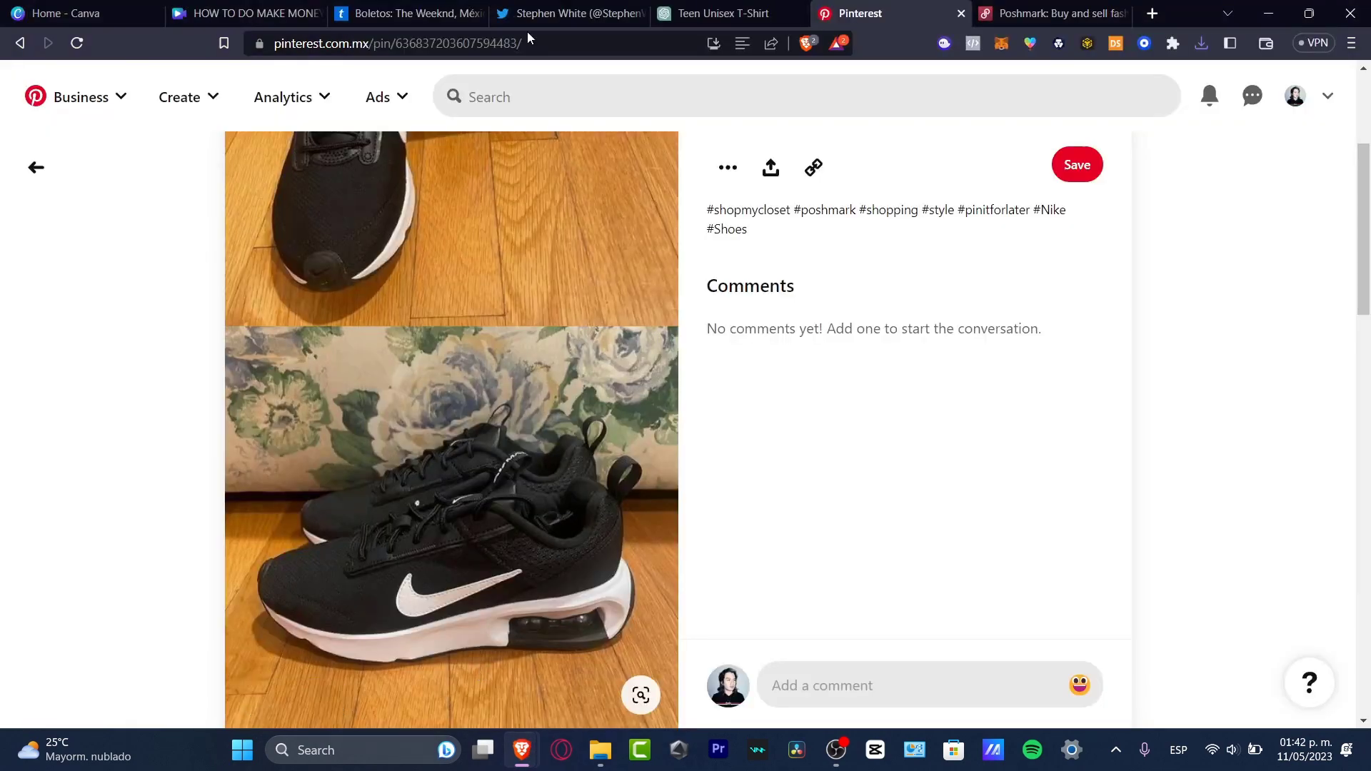
mouse_move(522, 748)
left_click(614, 646)
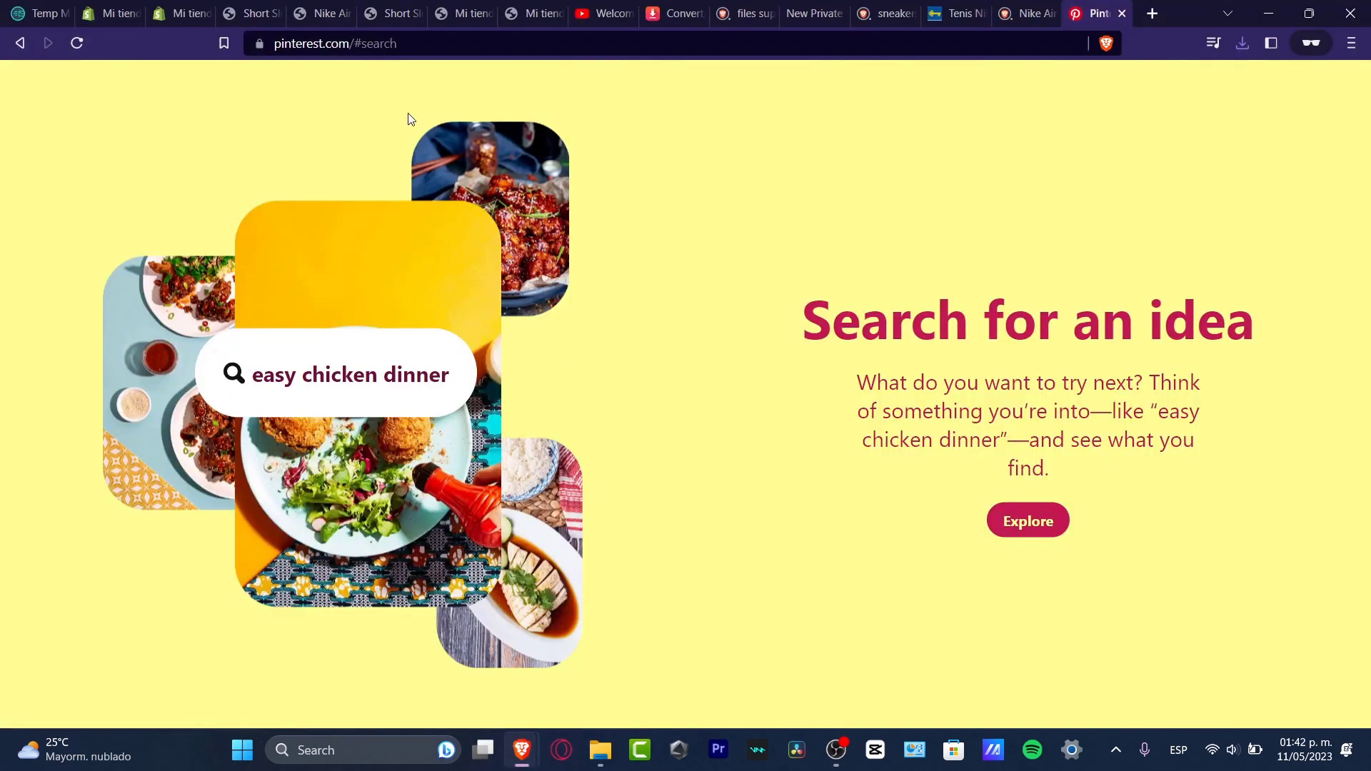
left_click(189, 7)
left_click(615, 502)
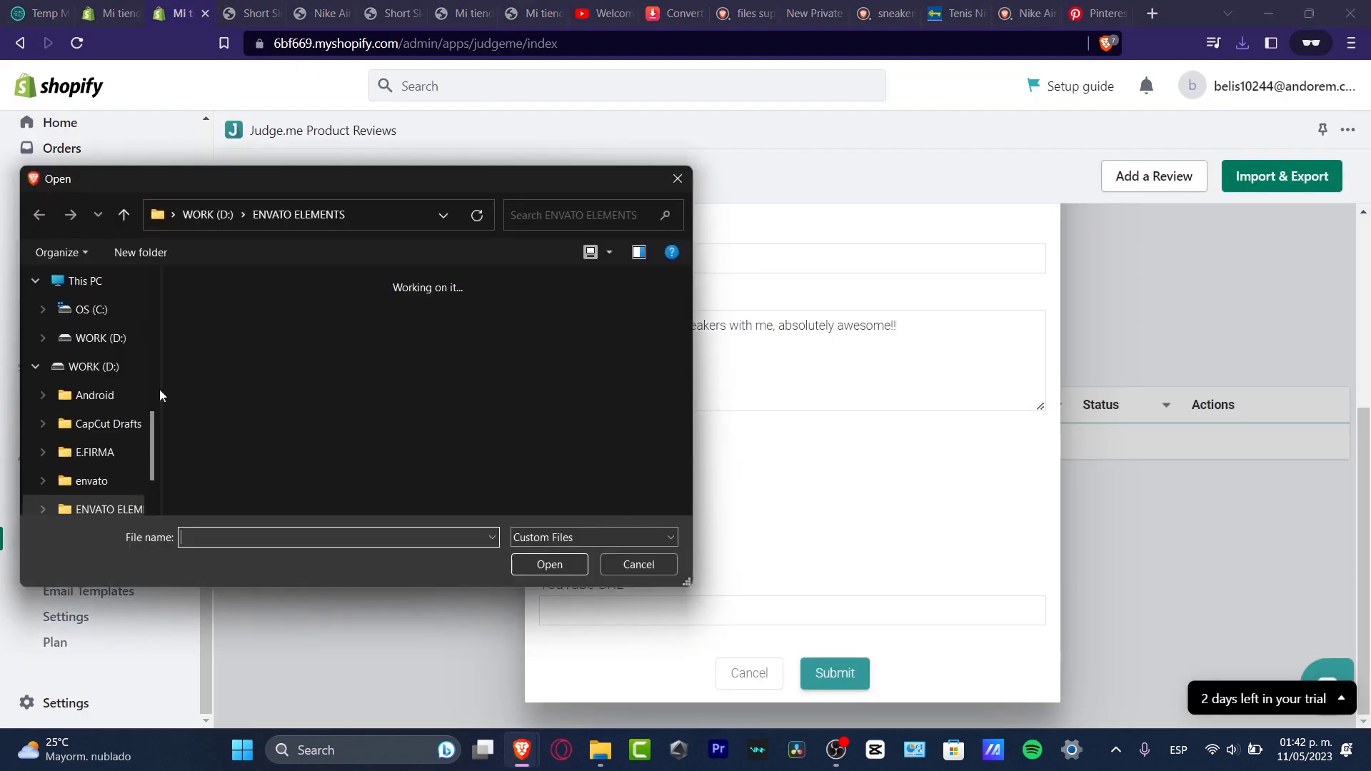
left_click(208, 314)
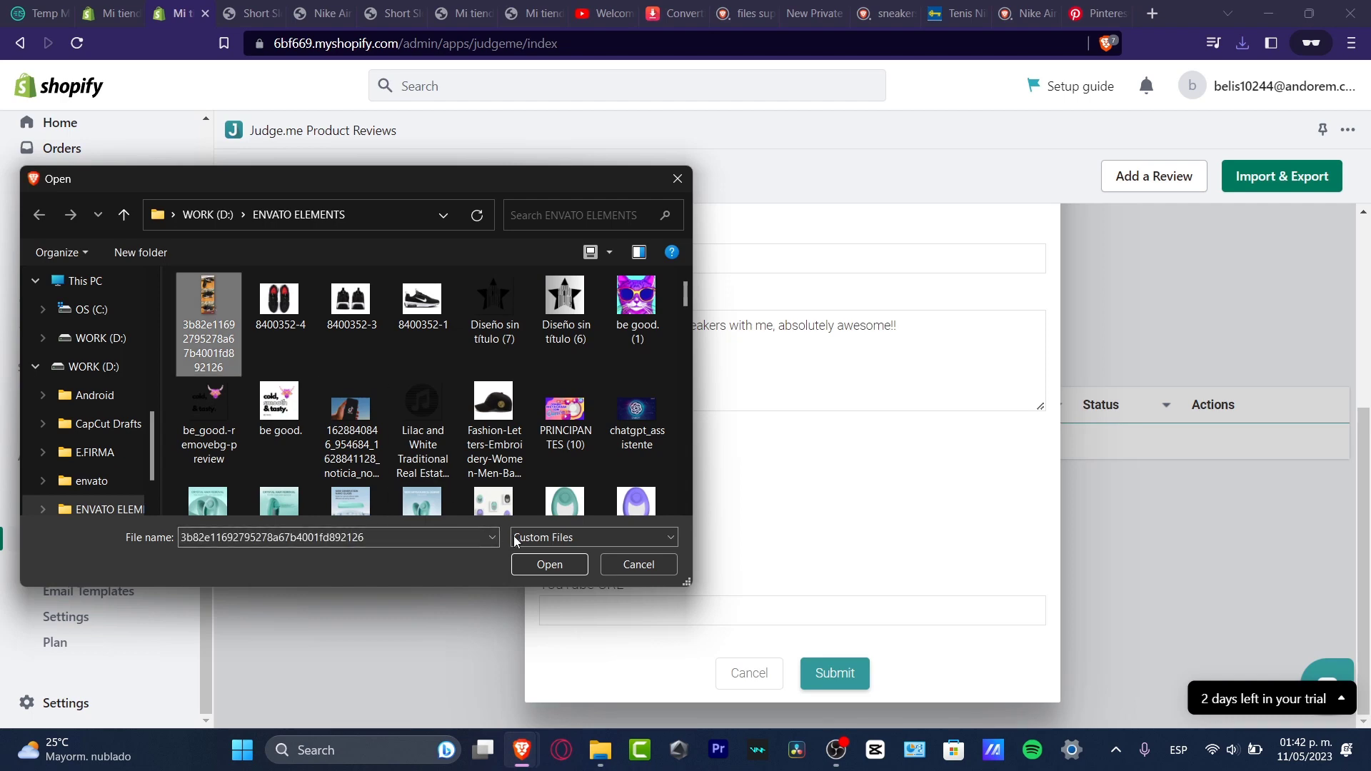
left_click(550, 564)
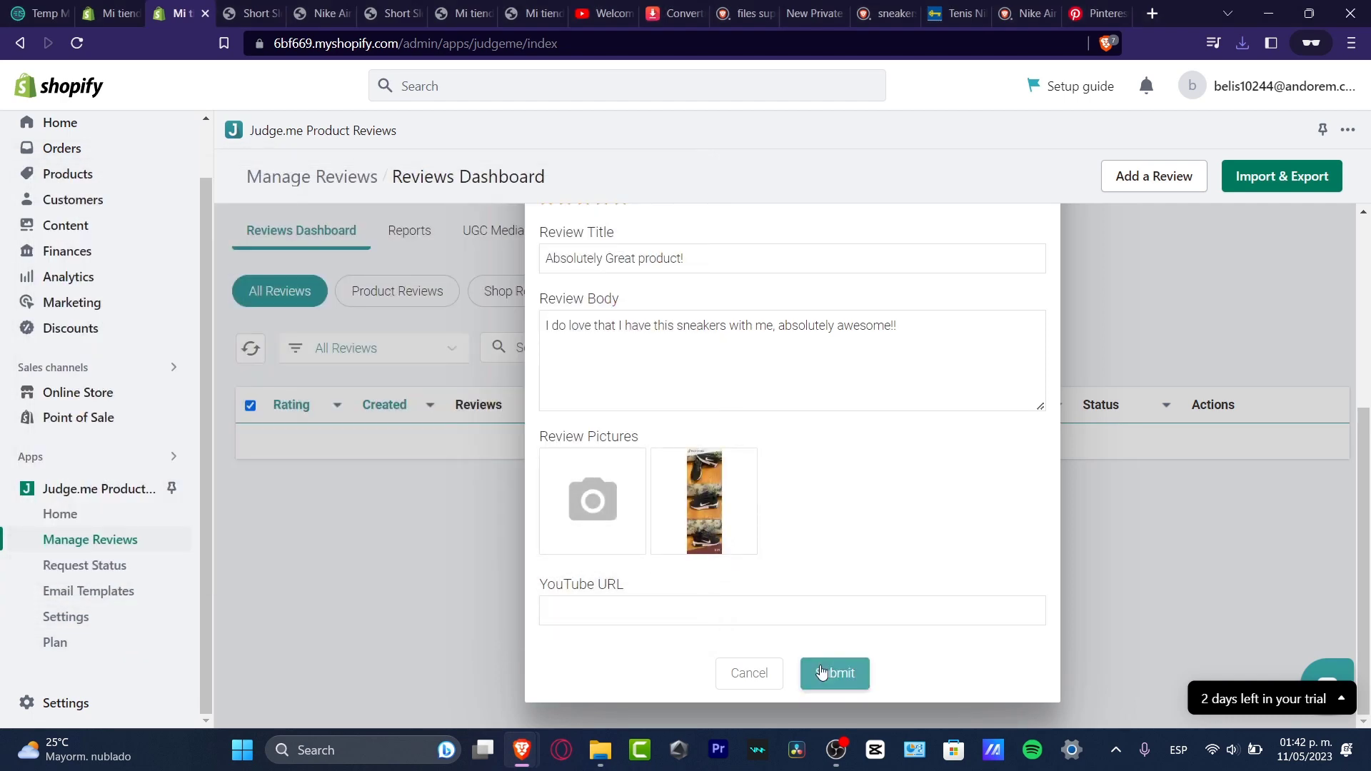
left_click(822, 671)
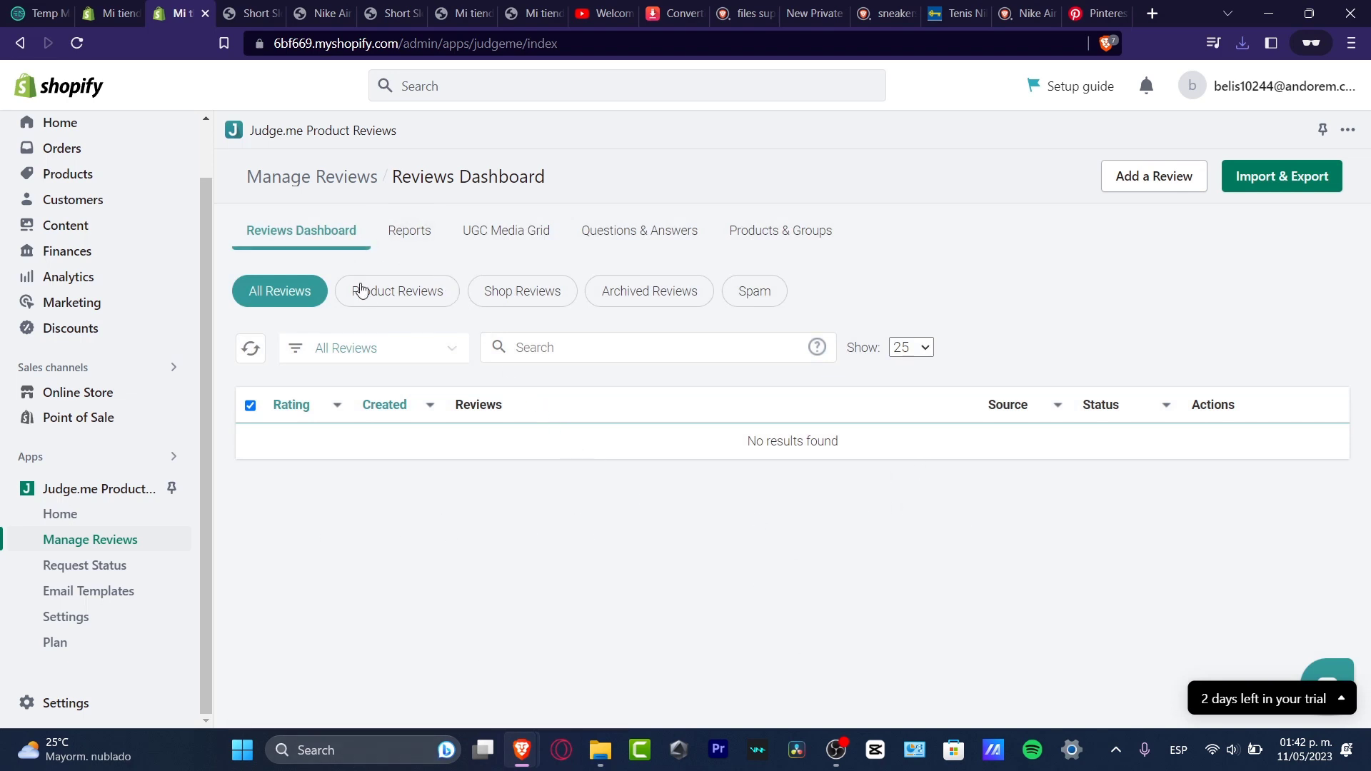
left_click(378, 301)
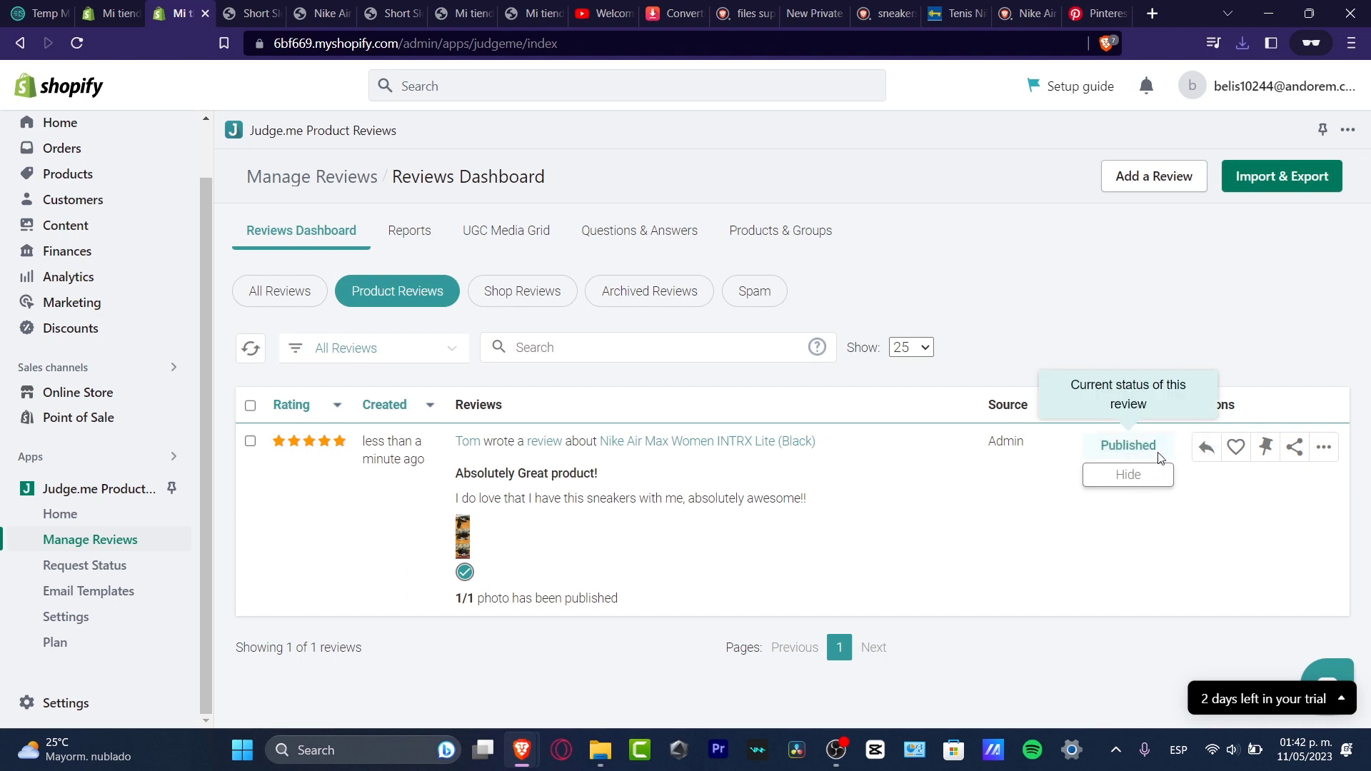
- Open the Nike Air Max Women INTRX Lite (Black) product from the storefront catalog and view its customer reviews
left_click(247, 13)
scroll(797, 391, "up", 10)
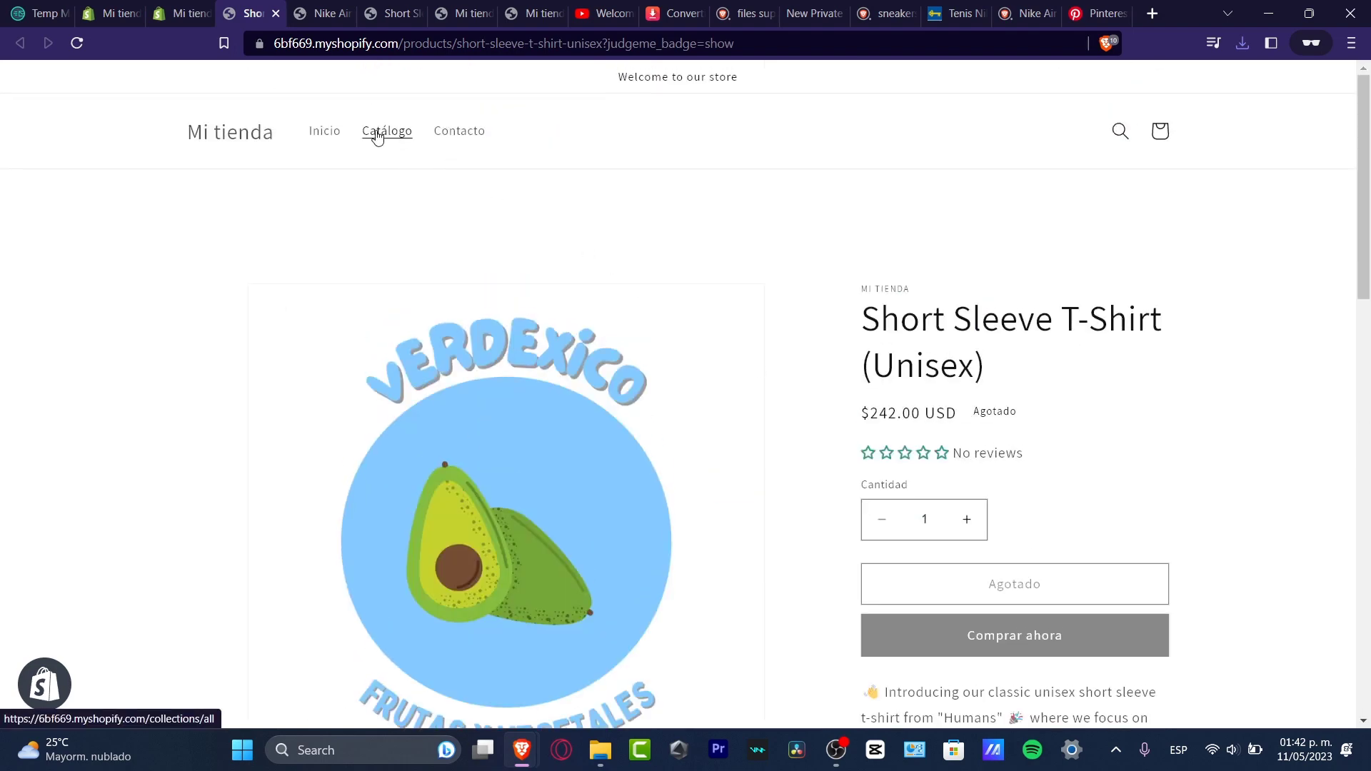
left_click(377, 131)
scroll(722, 322, "down", 4)
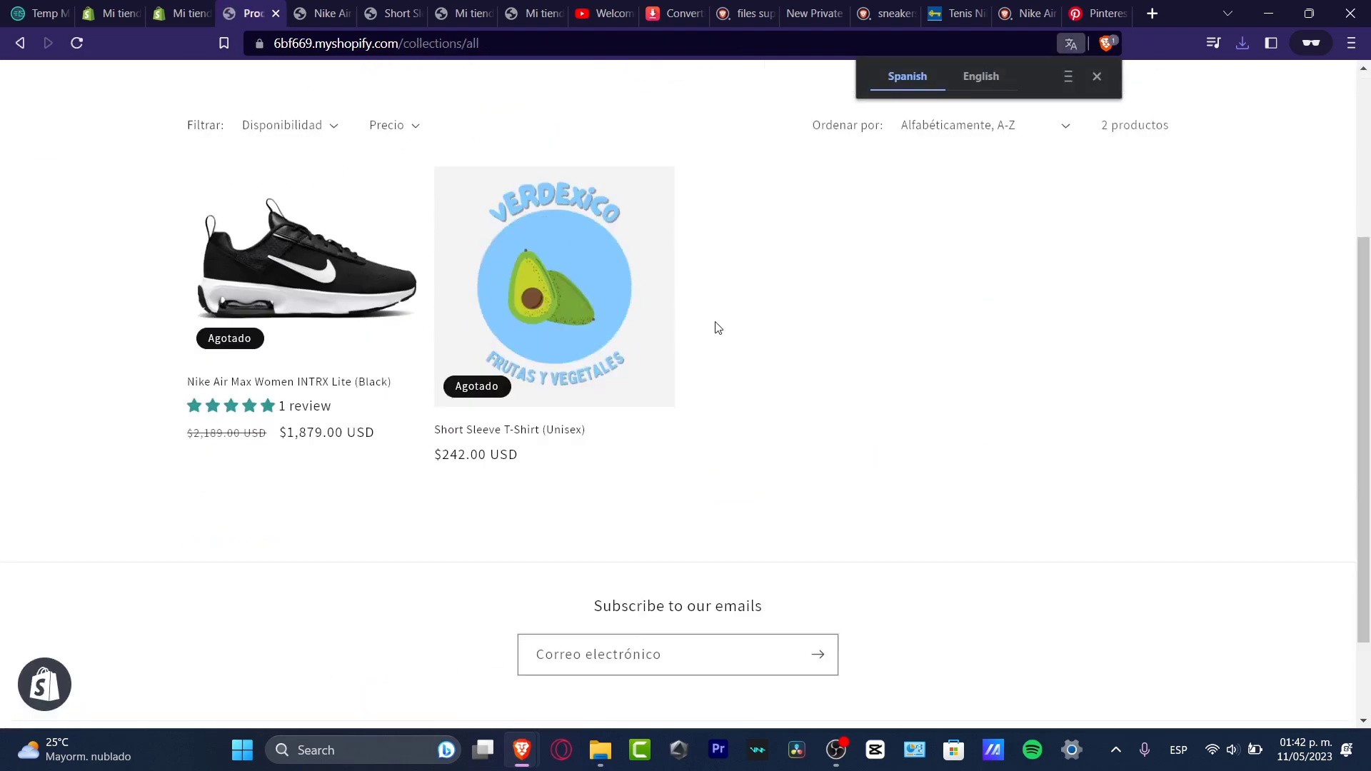
left_click(286, 270)
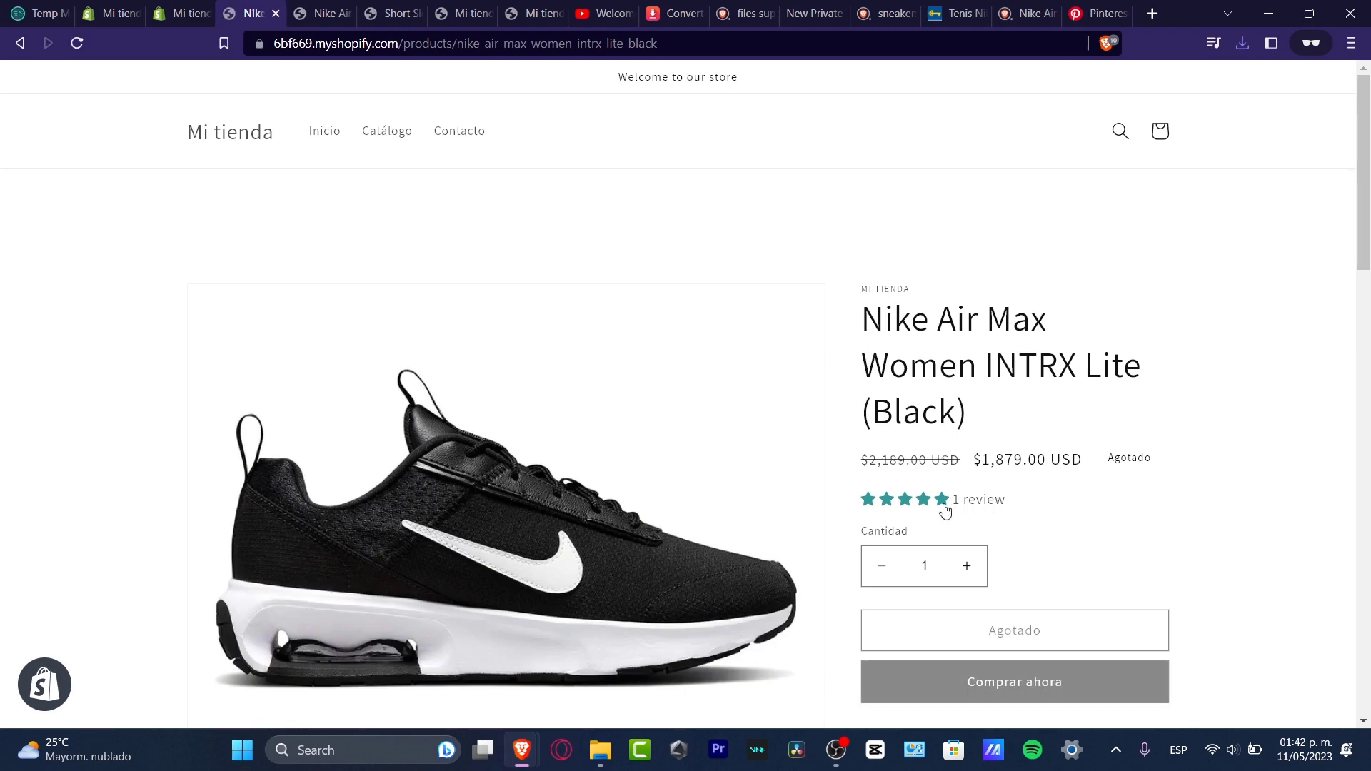
left_click(997, 503)
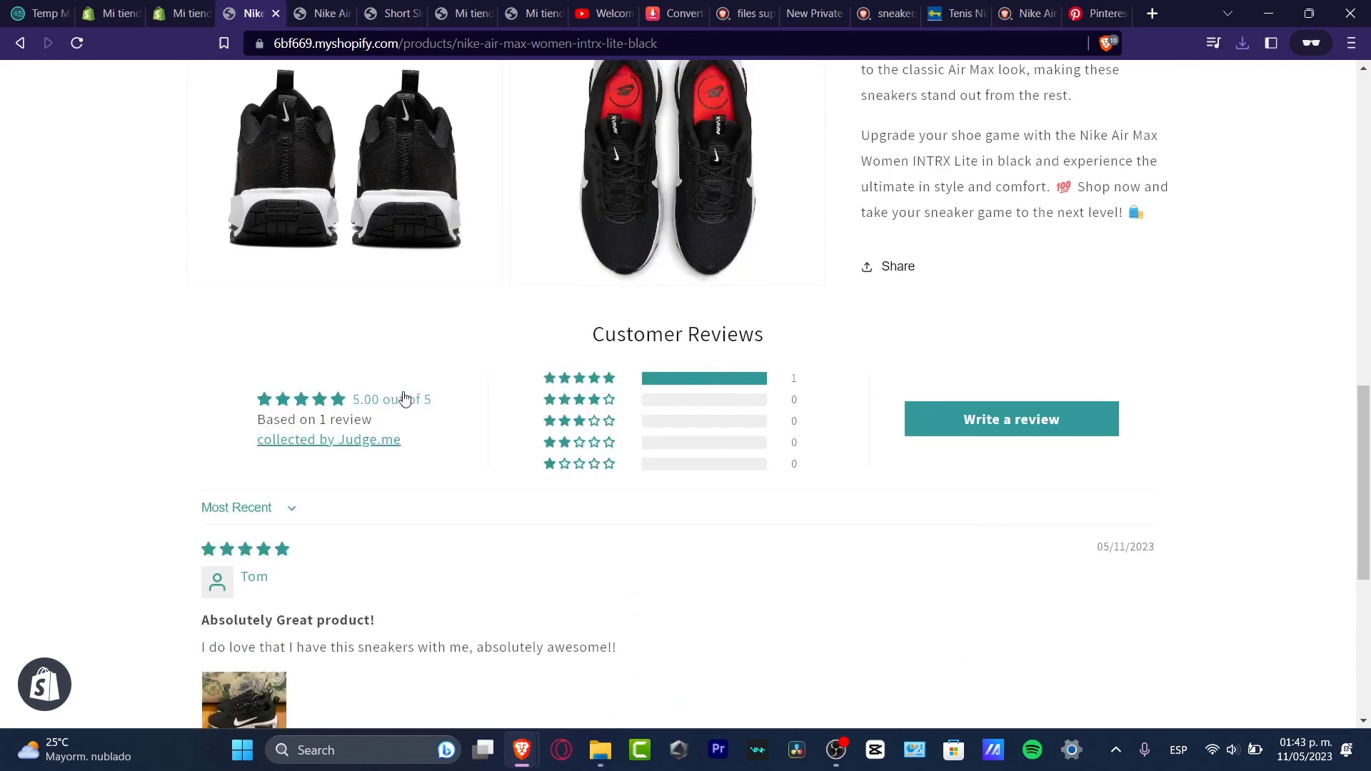
scroll(428, 403, "down", 4)
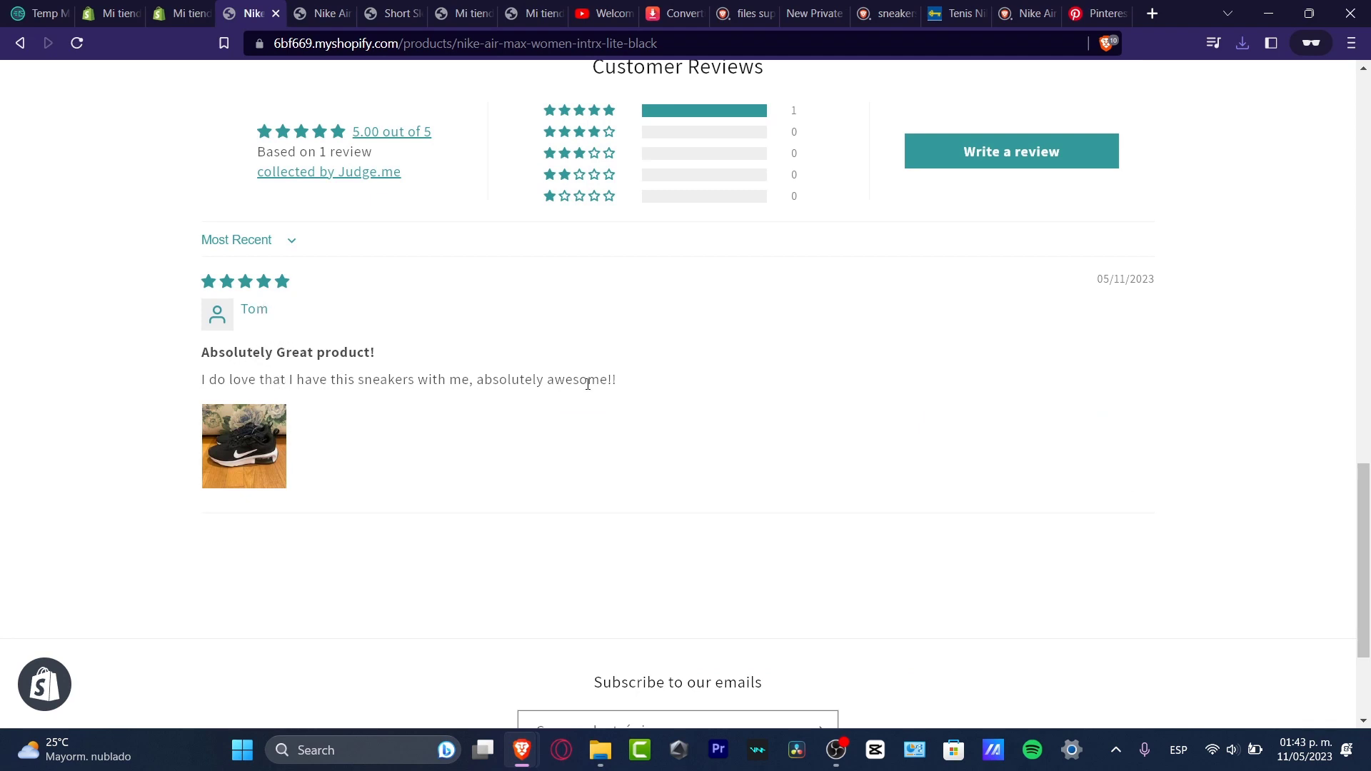
- Enlarge the sneaker picture attached to the customer review, and close the enlarged view
left_click(254, 450)
key("alt+Tab")
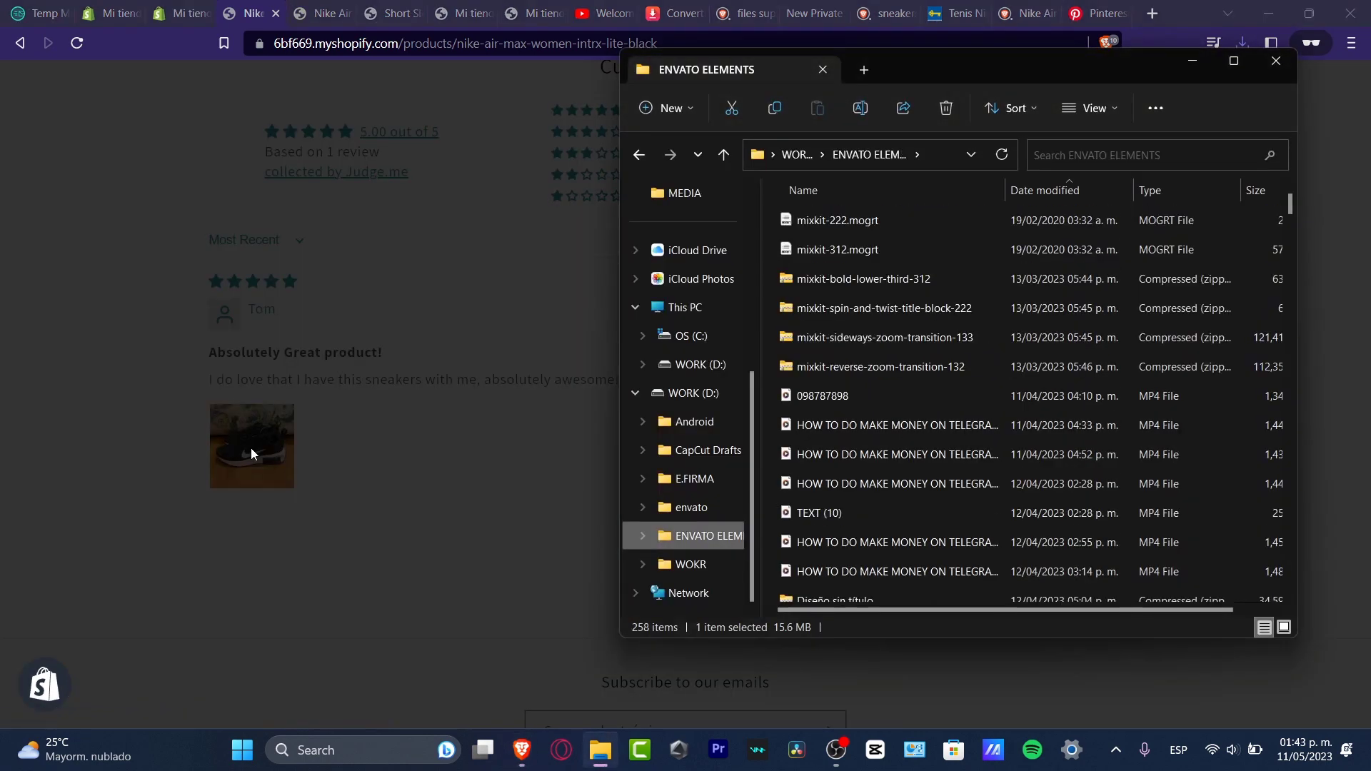
key("alt+Tab")
left_click(468, 525)
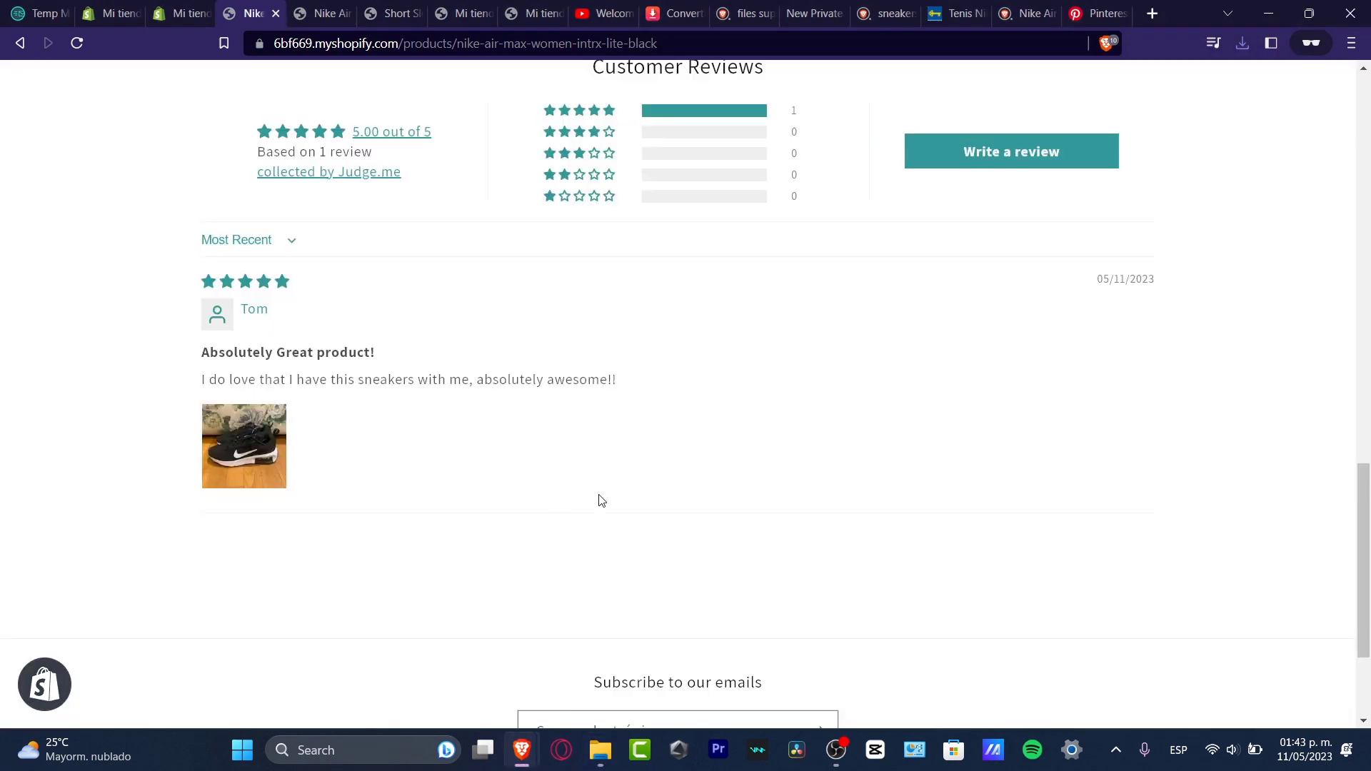
left_click(231, 427)
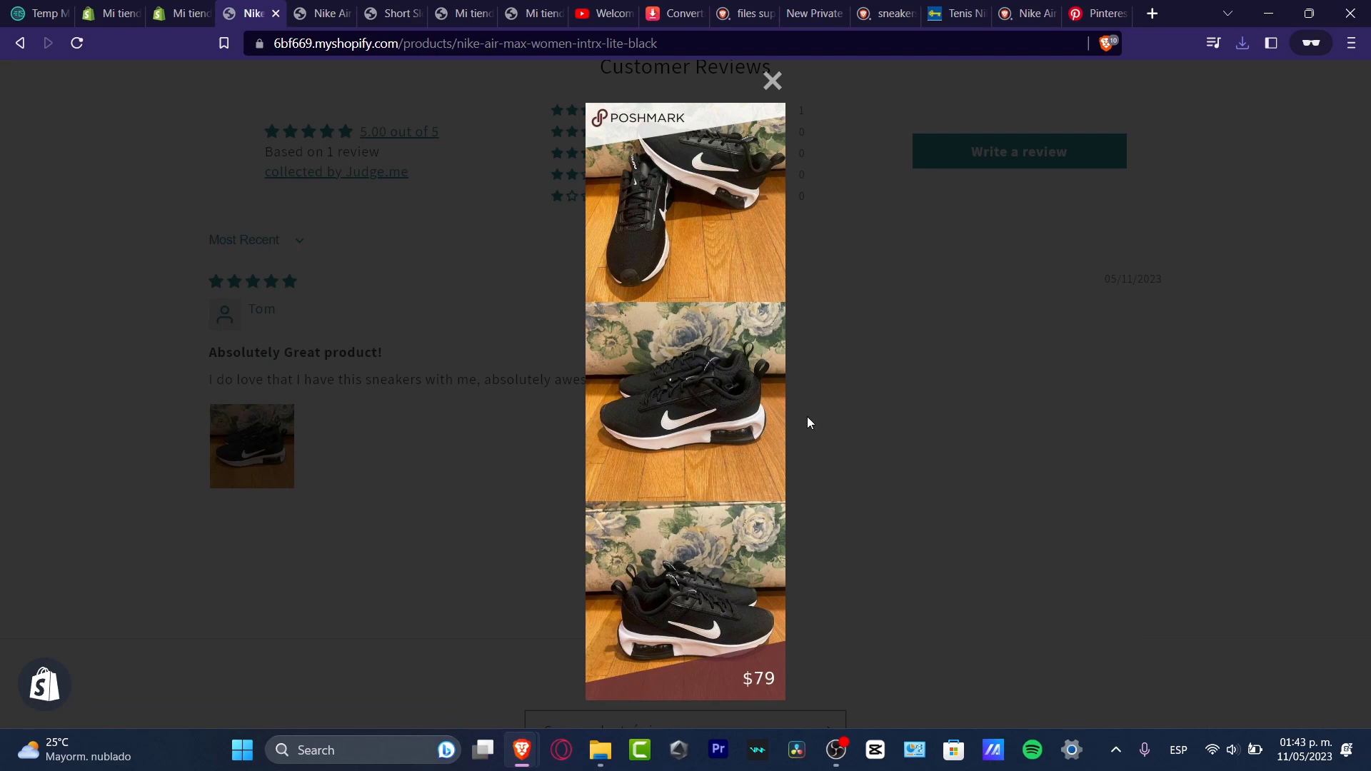
left_click(898, 490)
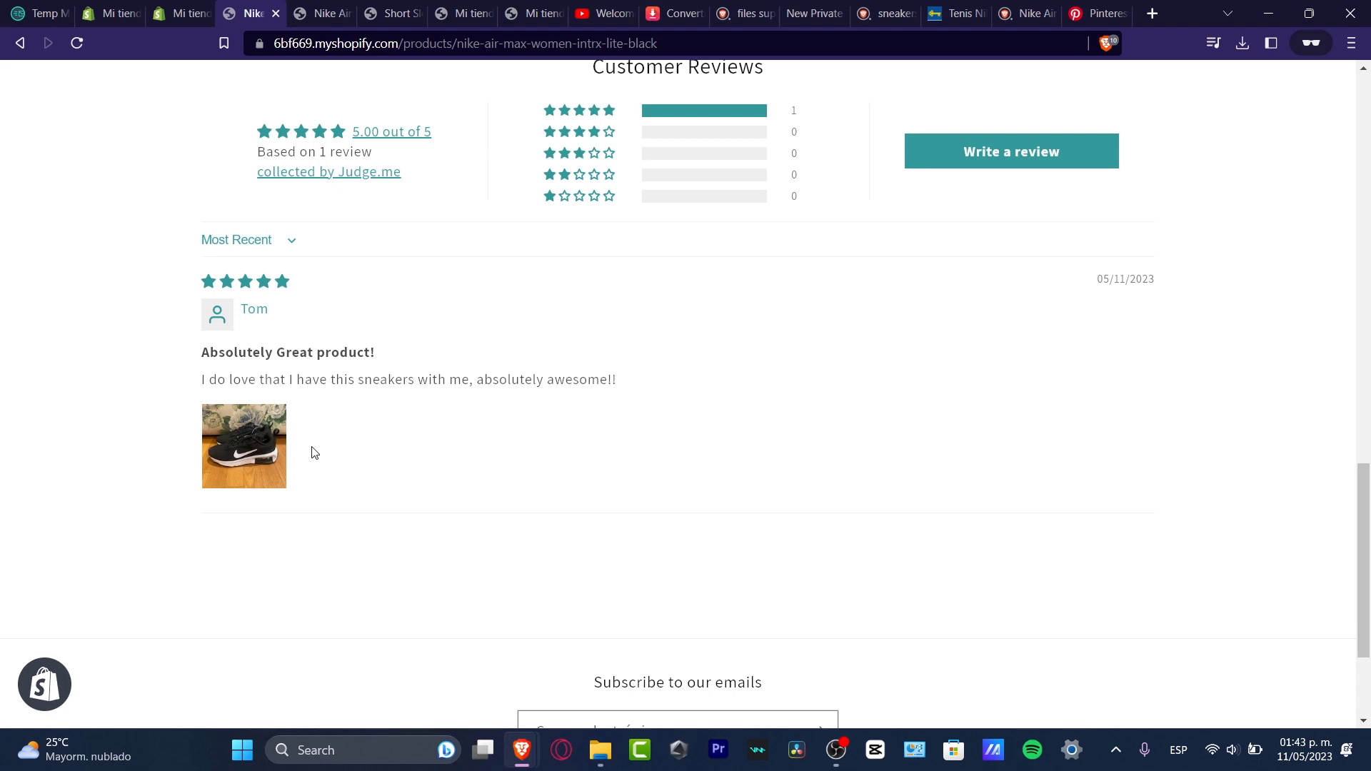
- Return to the Shopify admin and examine the Judge.me home page down to its statistics
left_click(187, 11)
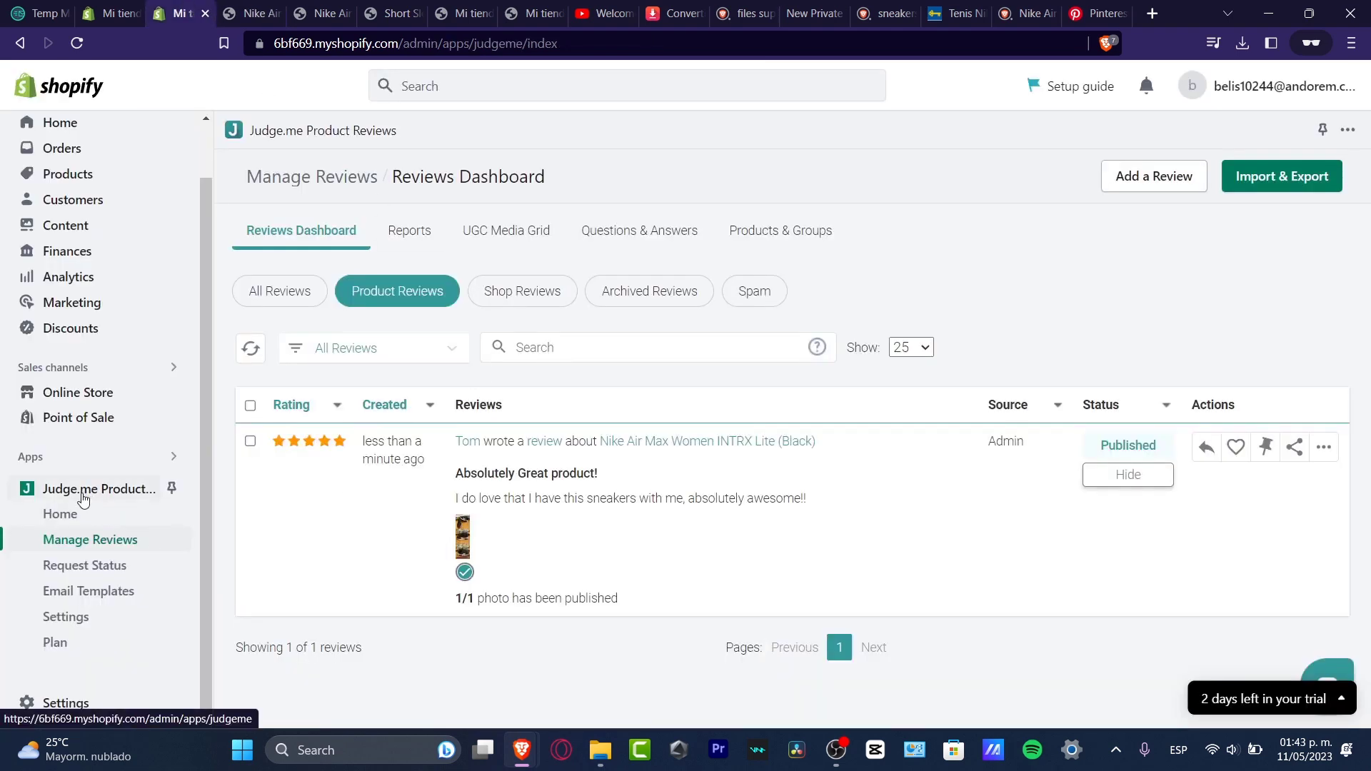
left_click(92, 516)
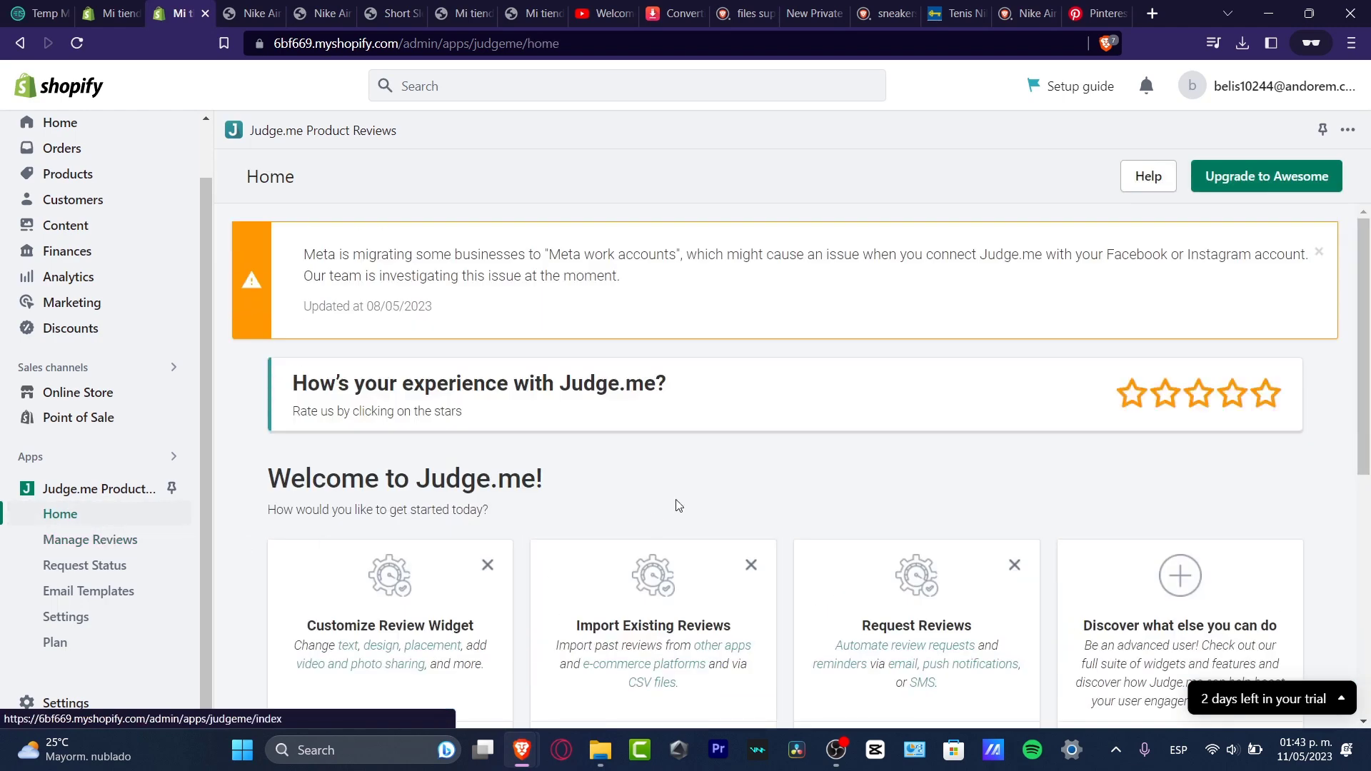
scroll(859, 439, "down", 7)
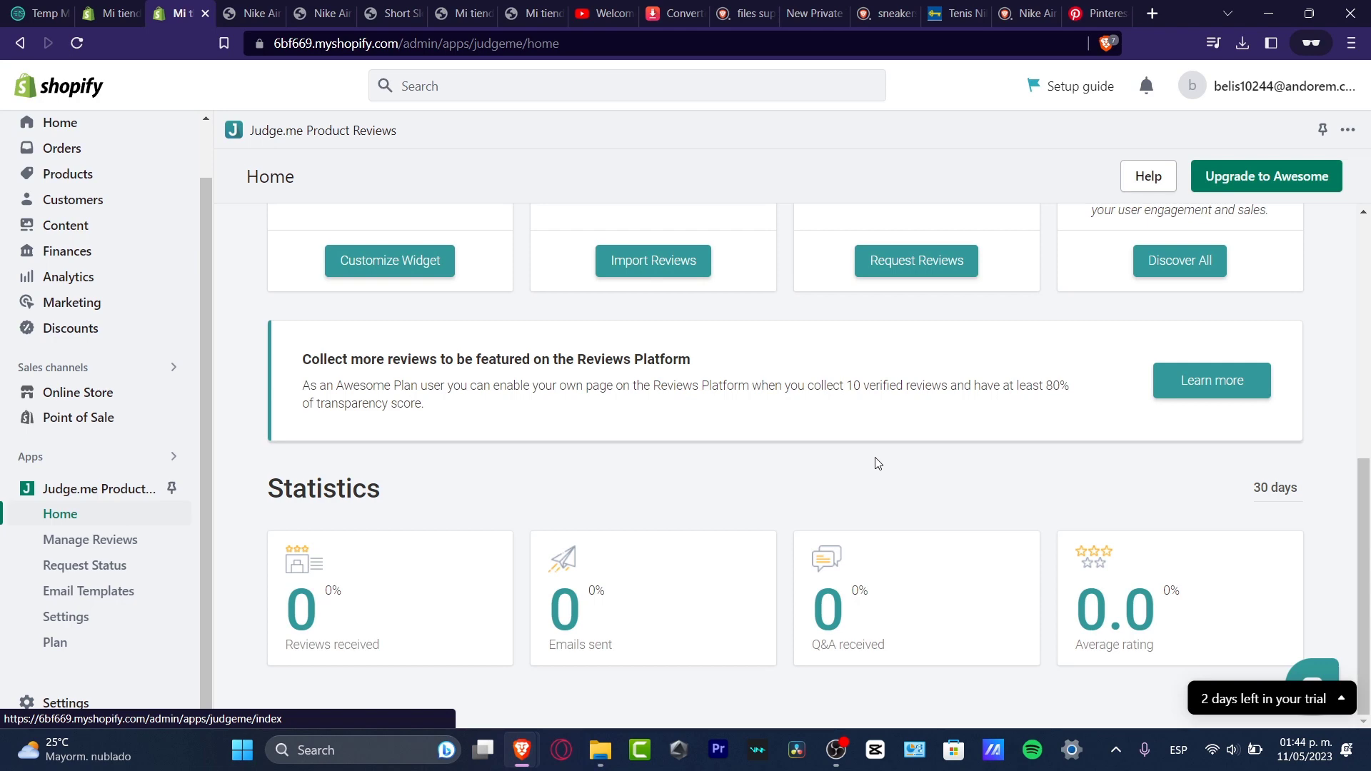
- Switch back to the storefront's Nike product page and examine its rating, product details and customer reviews
key("ctrl+Tab")
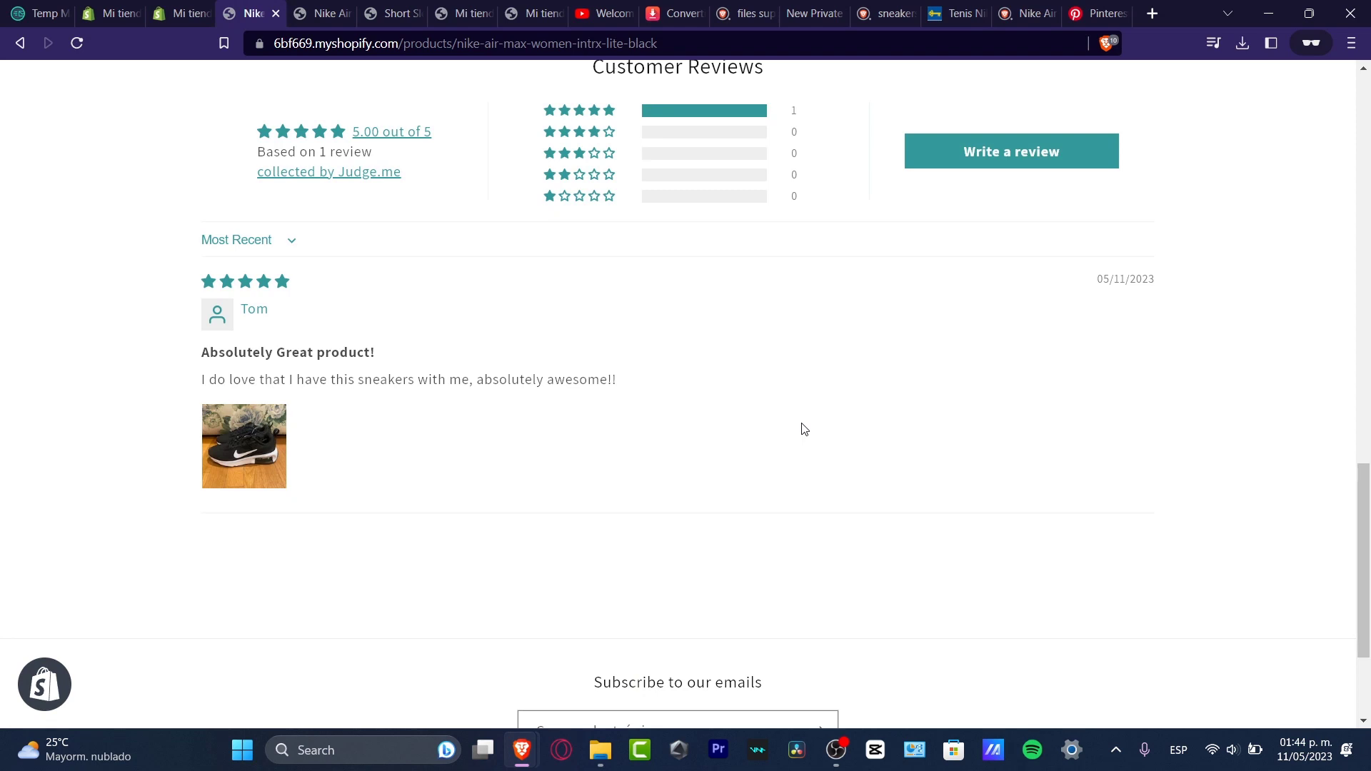
key("Home")
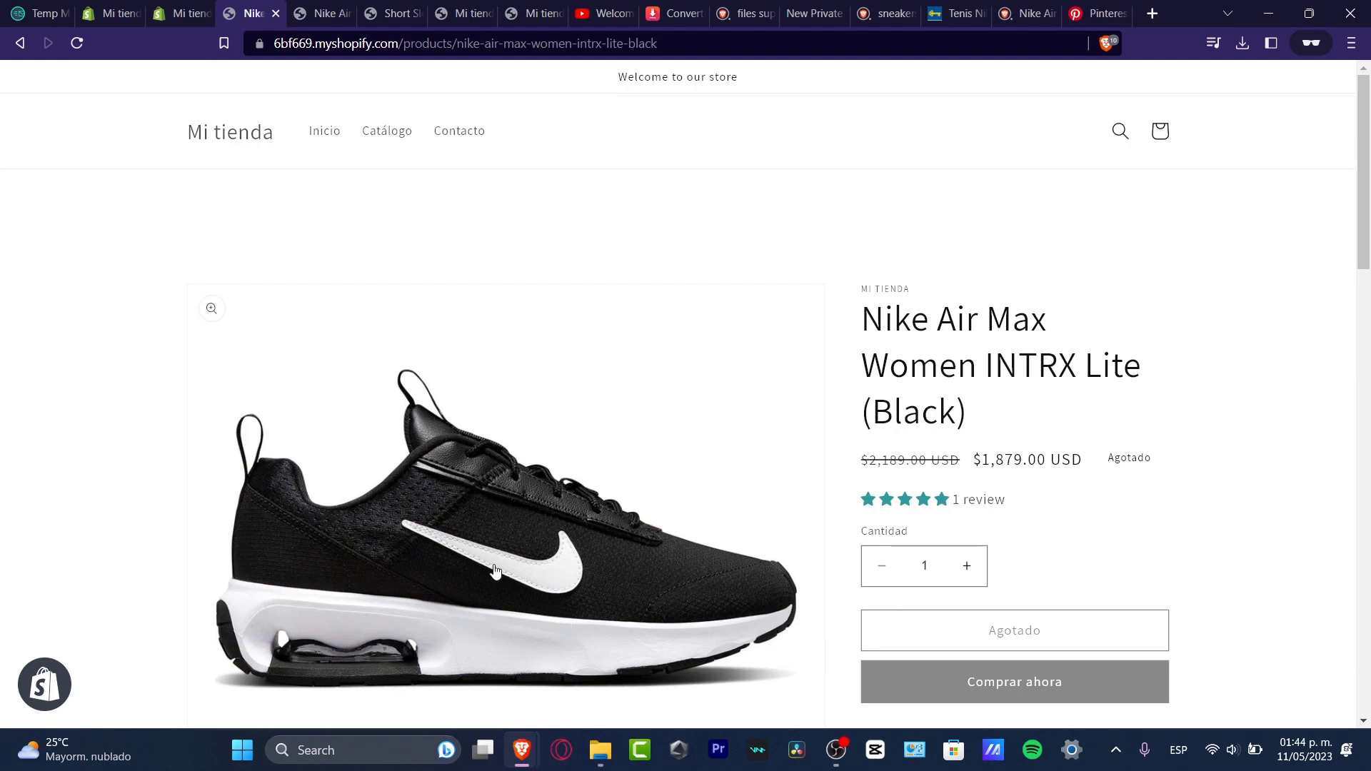
scroll(600, 568, "down", 15)
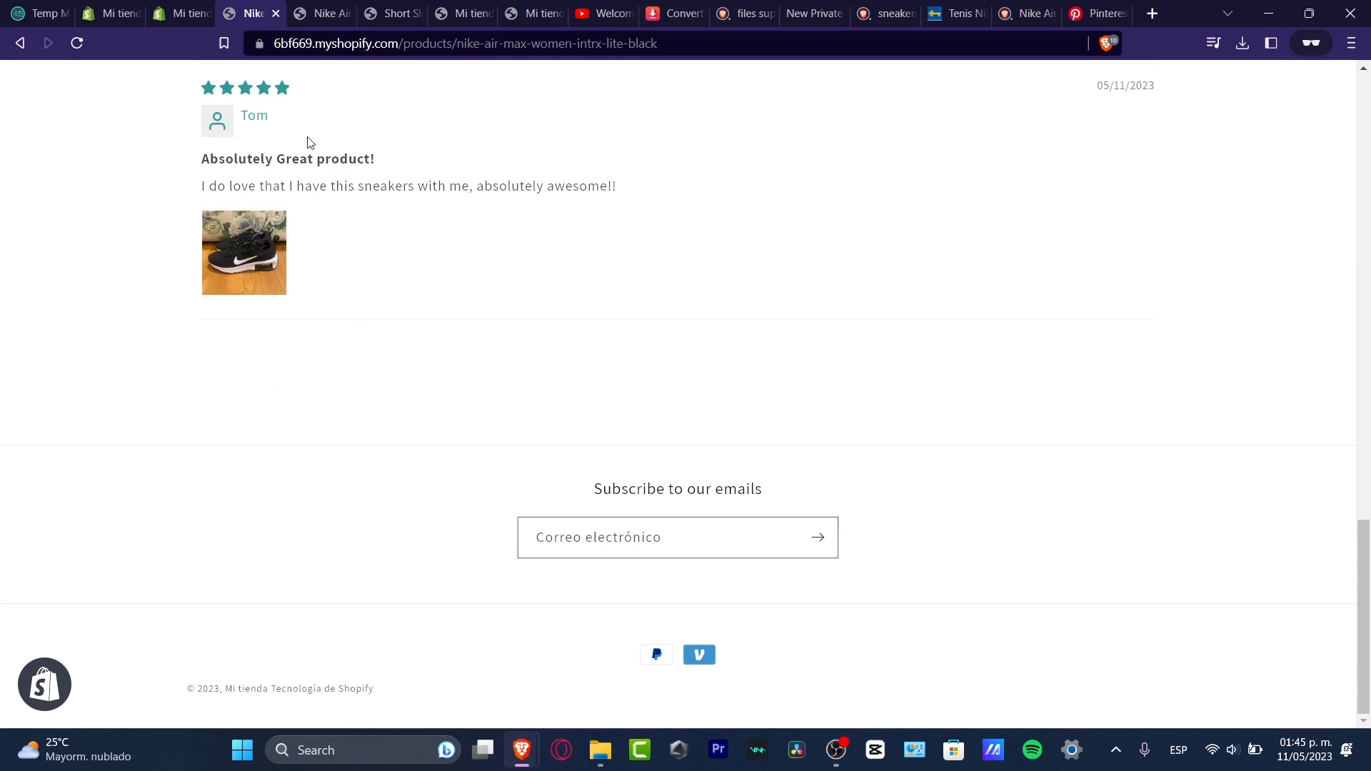
scroll(360, 152, "up", 15)
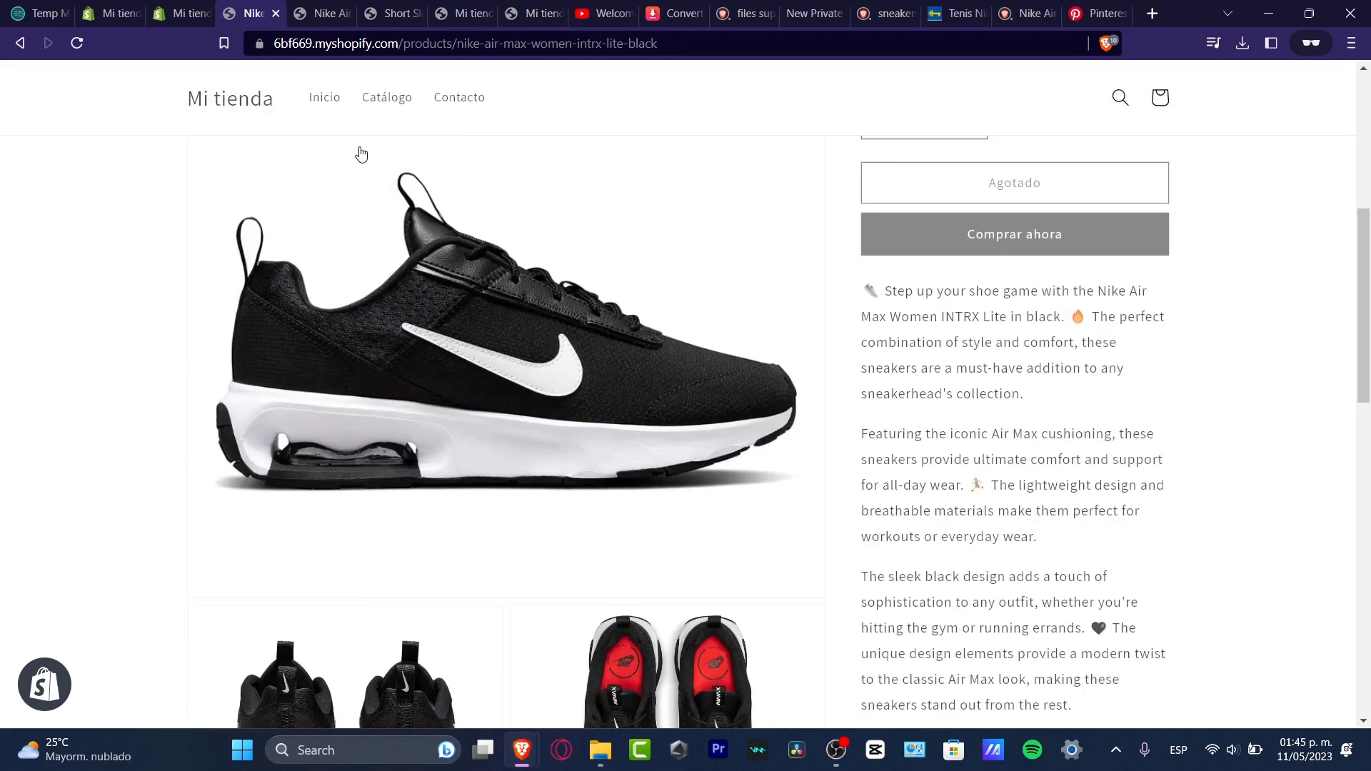
scroll(361, 152, "up", 5)
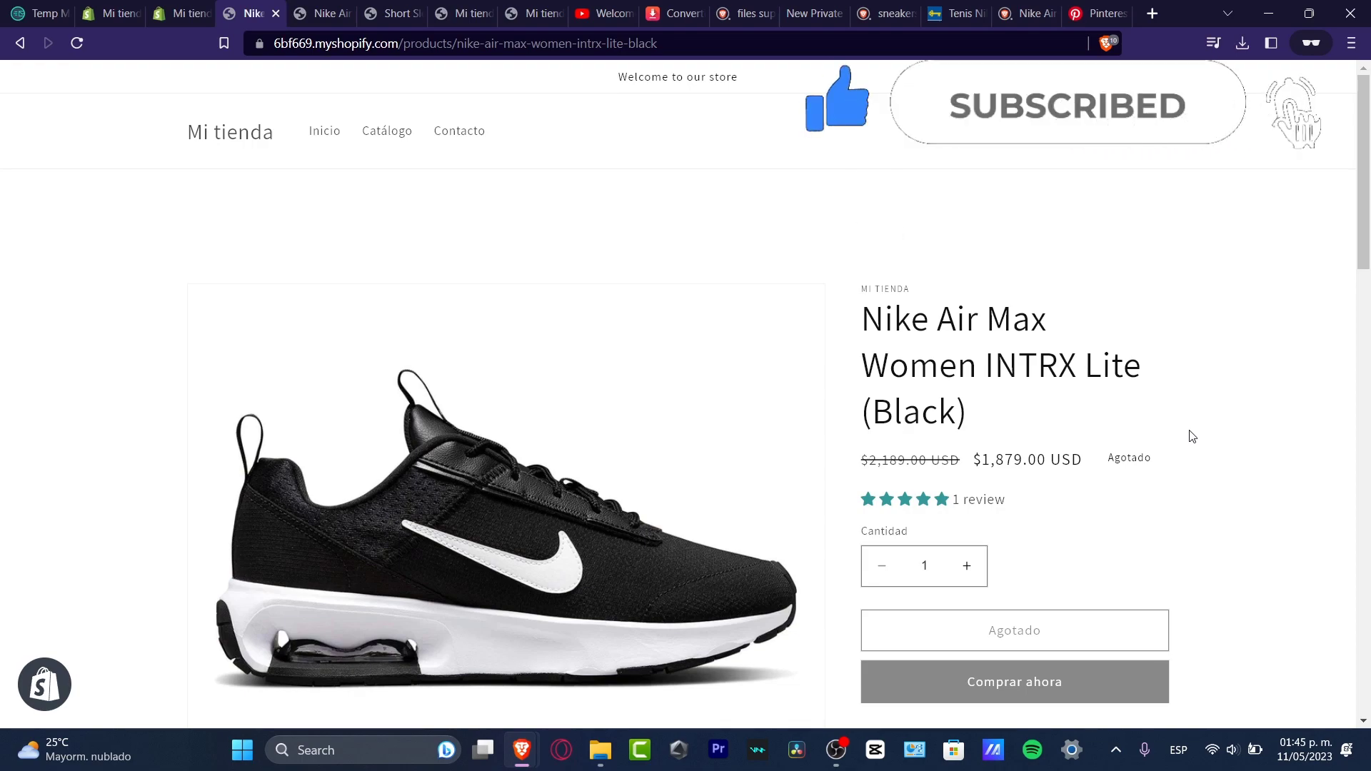
scroll(1192, 436, "down", 15)
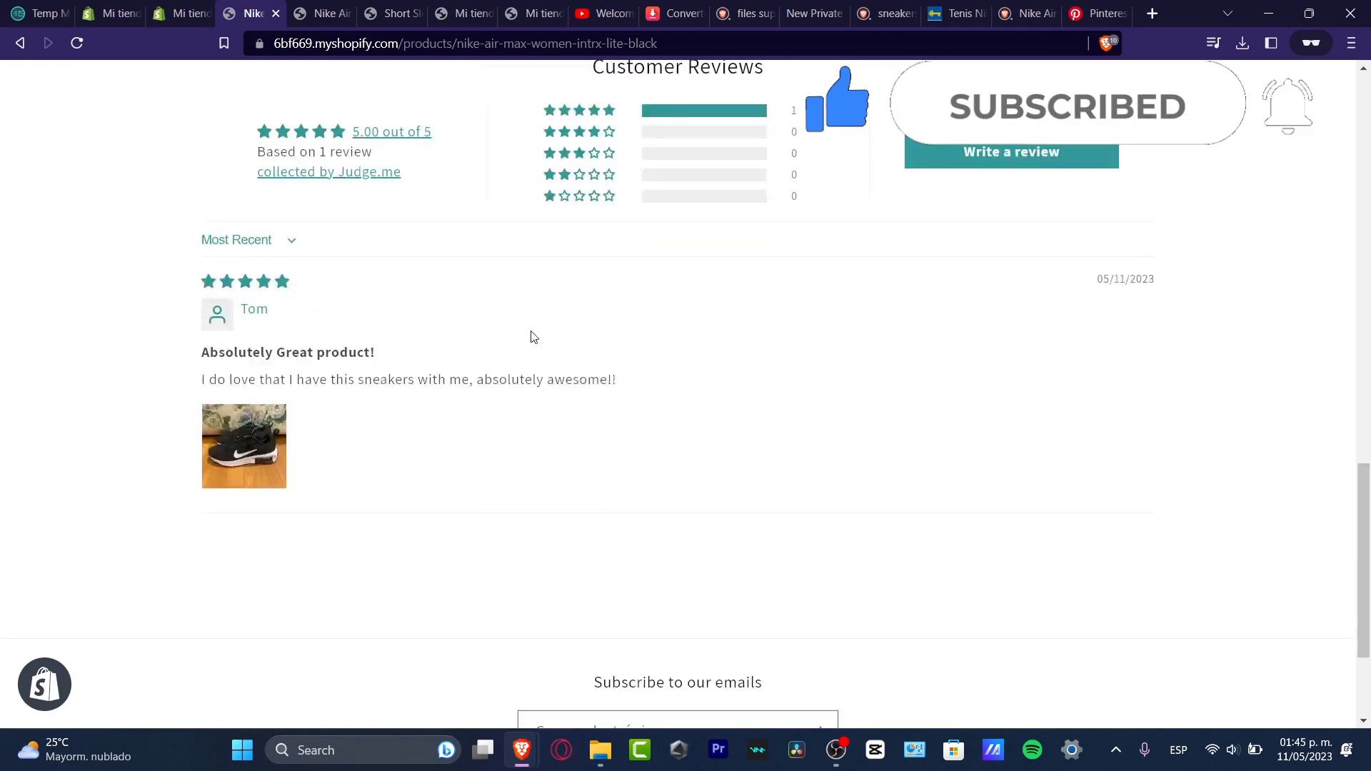